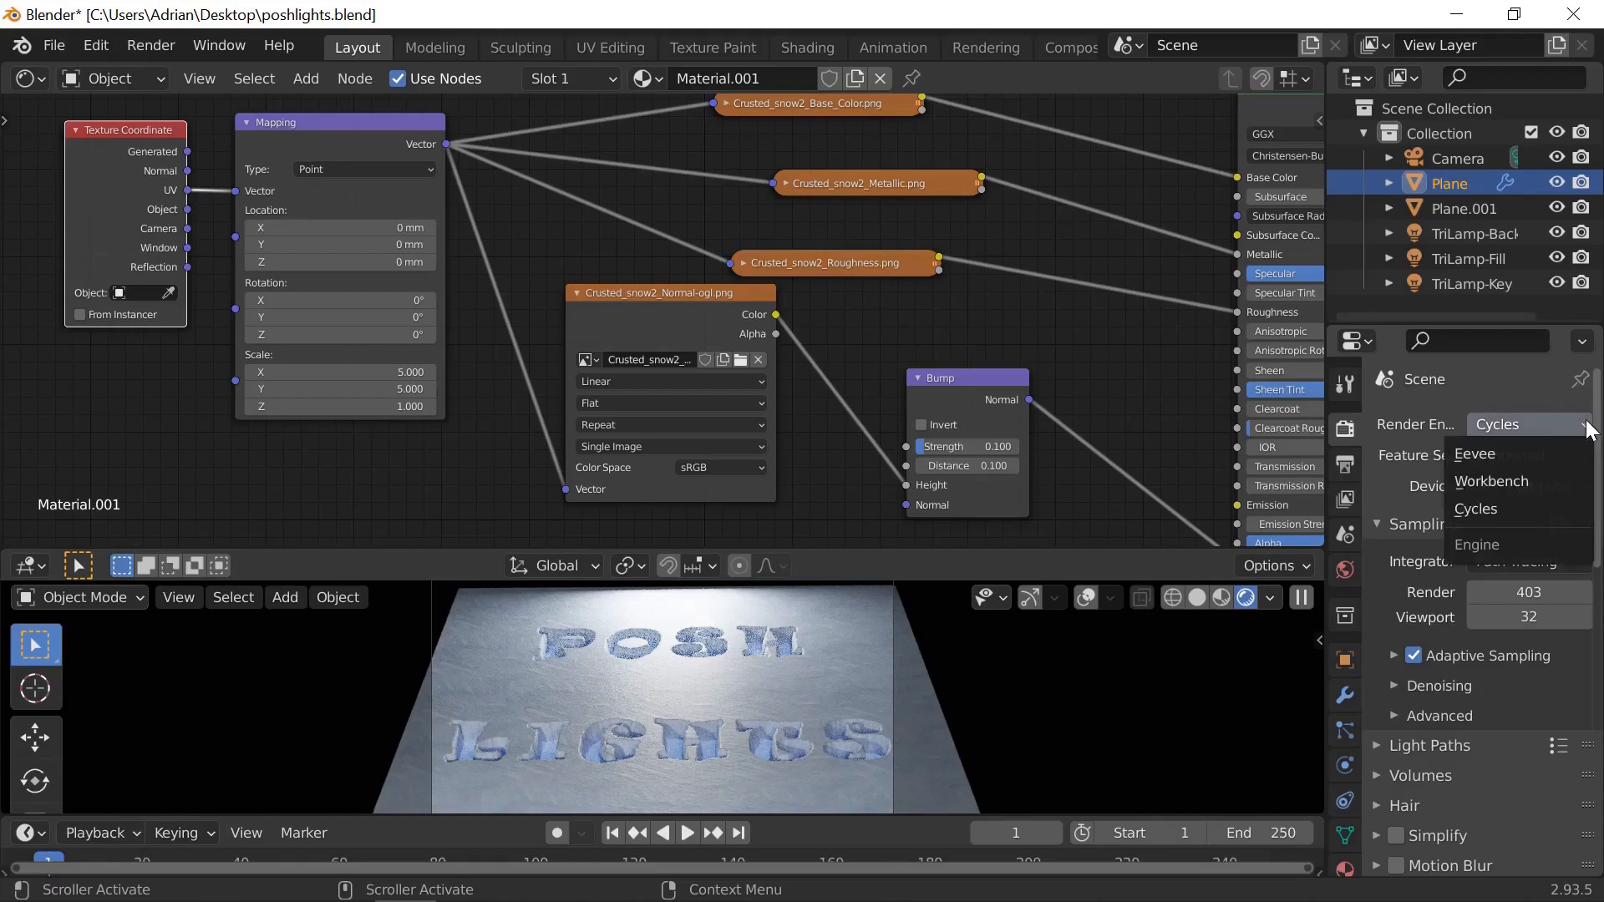
Step: Switch the render engine to Eevee and turn the shader node editor into a 3D Viewport
click(1505, 457)
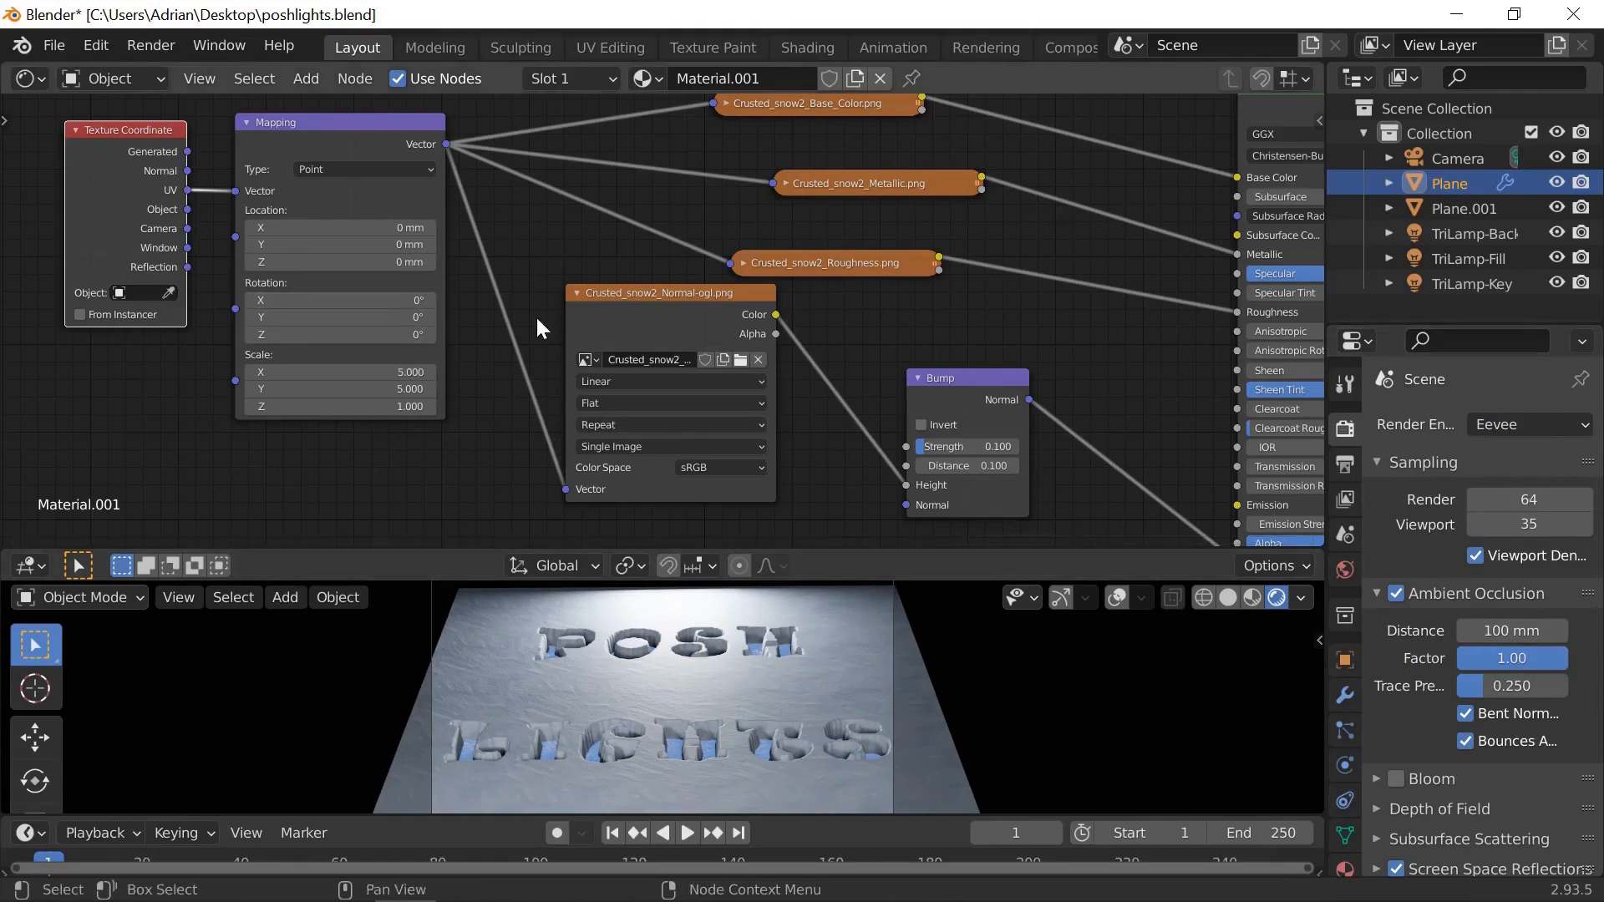
click(42, 75)
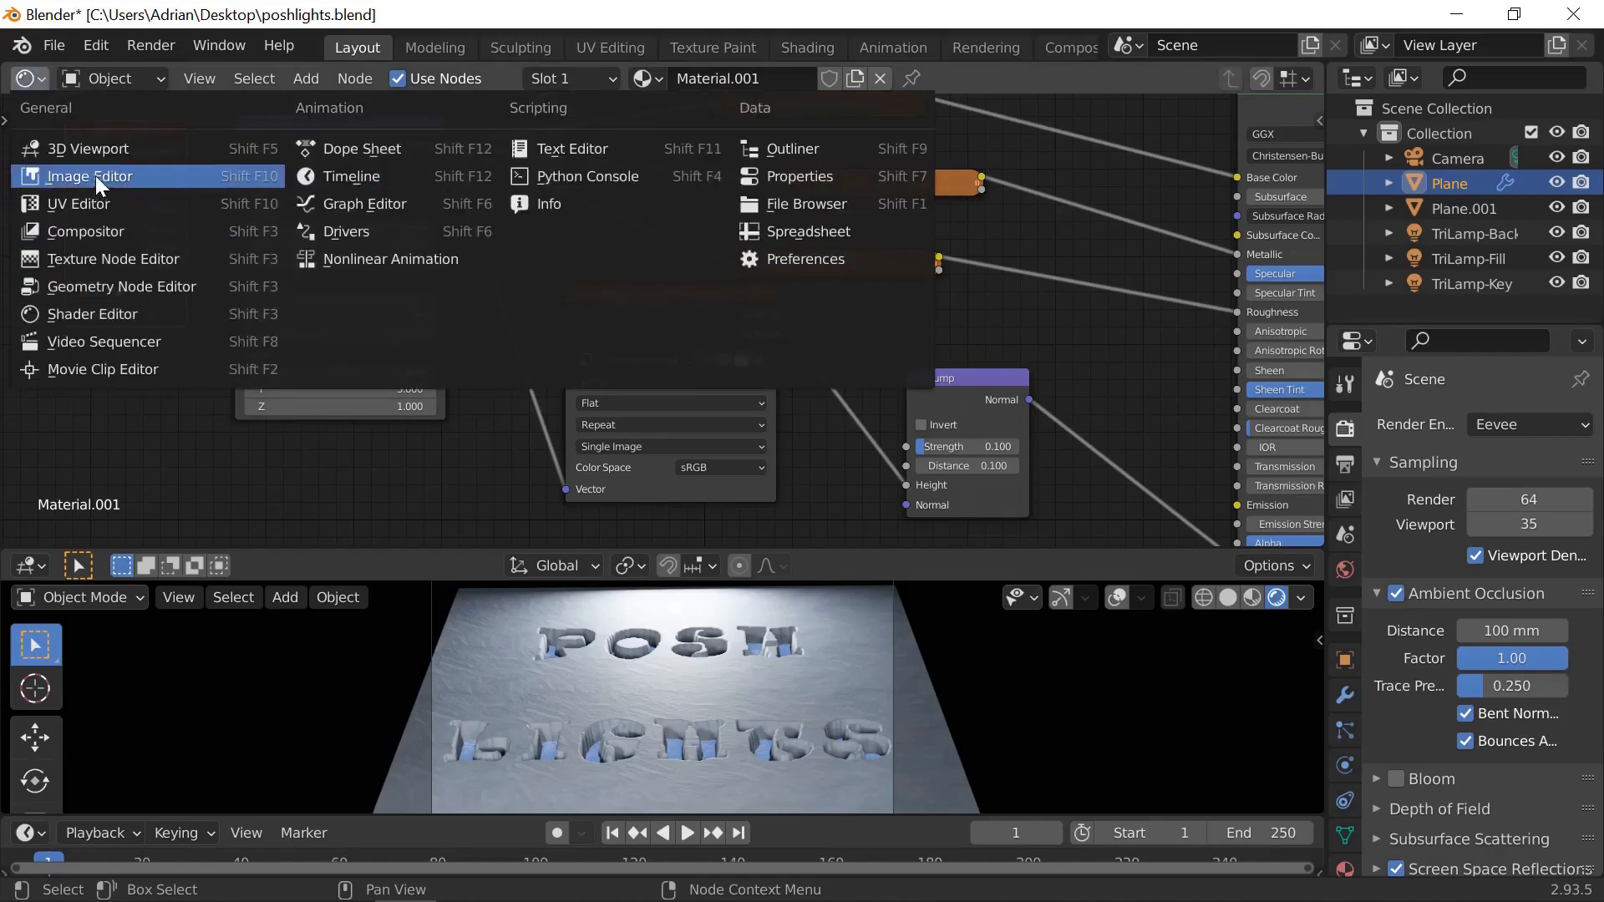
click(88, 147)
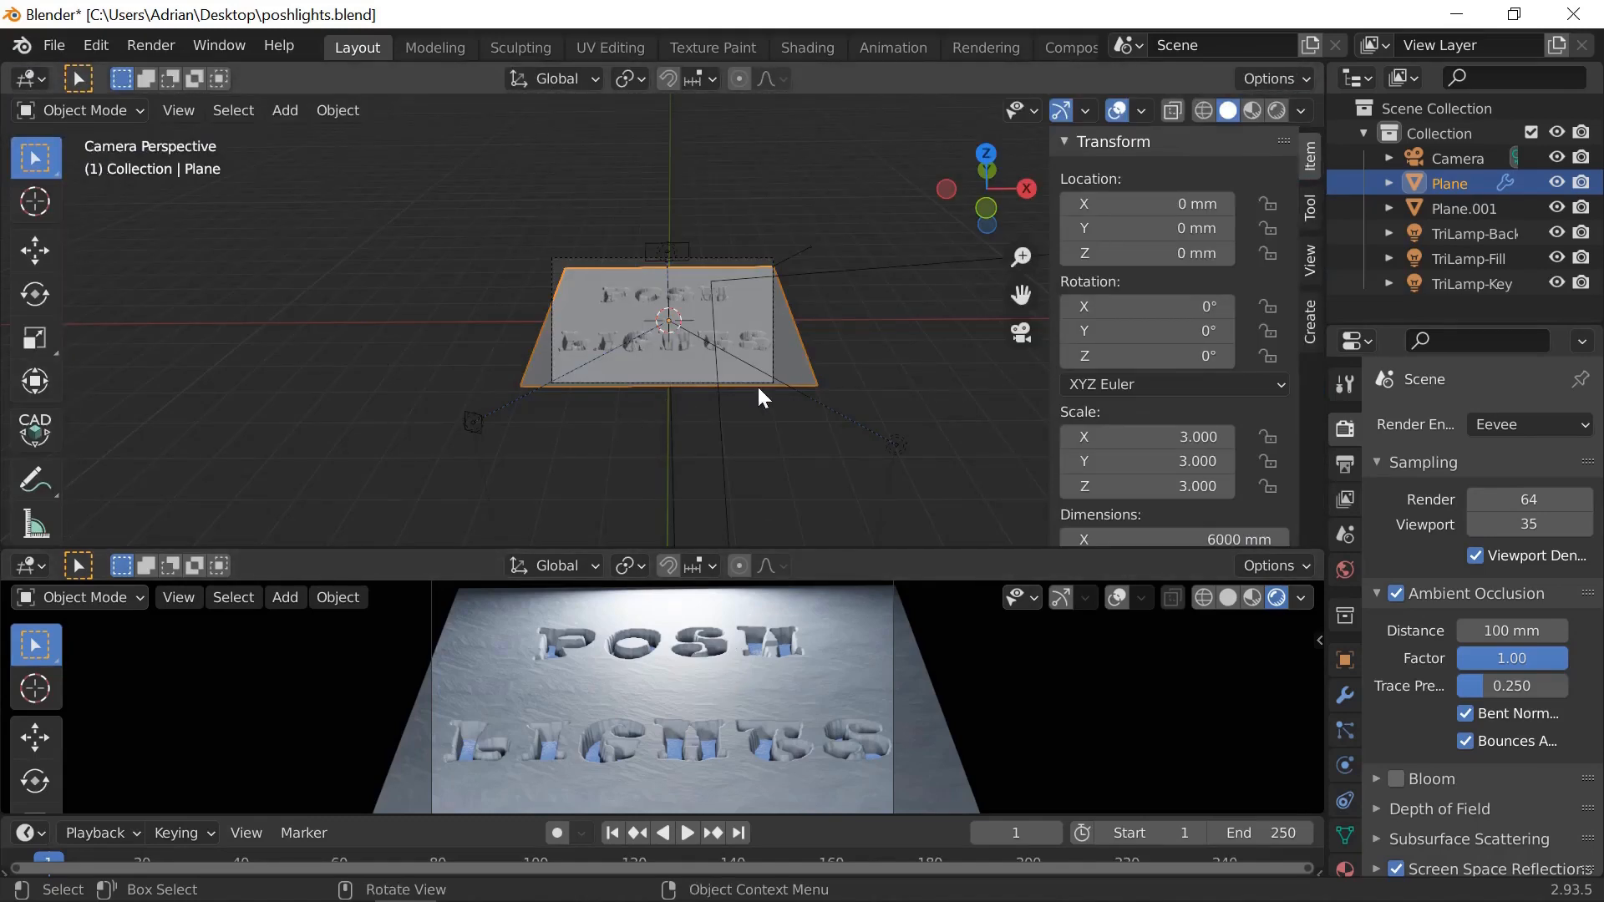
click(1118, 111)
click(1117, 110)
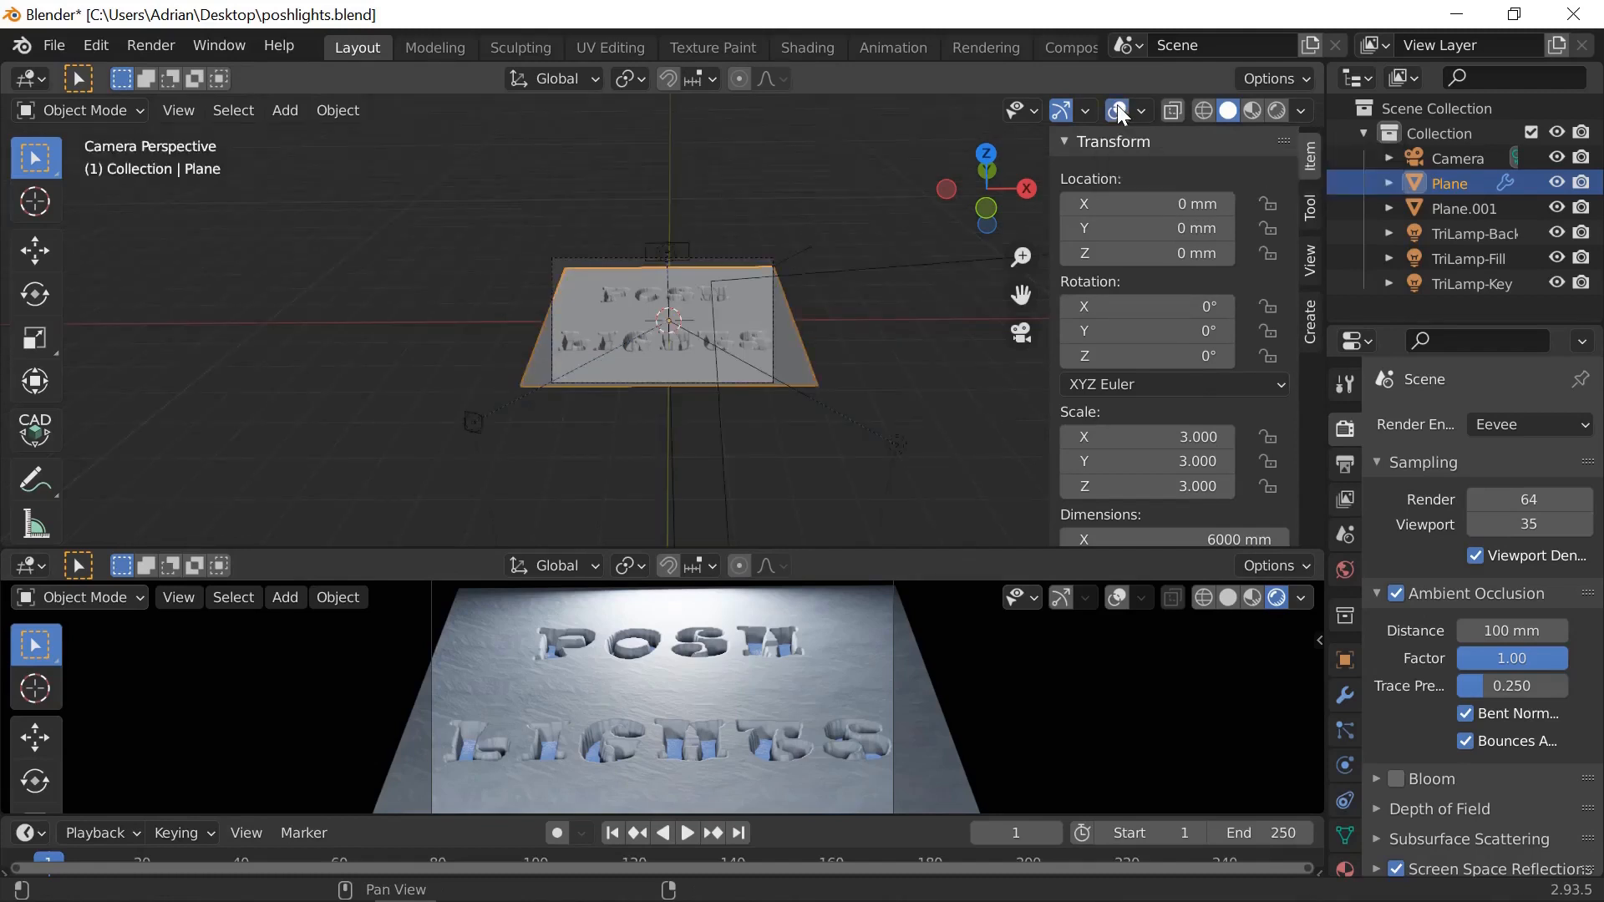
click(1060, 111)
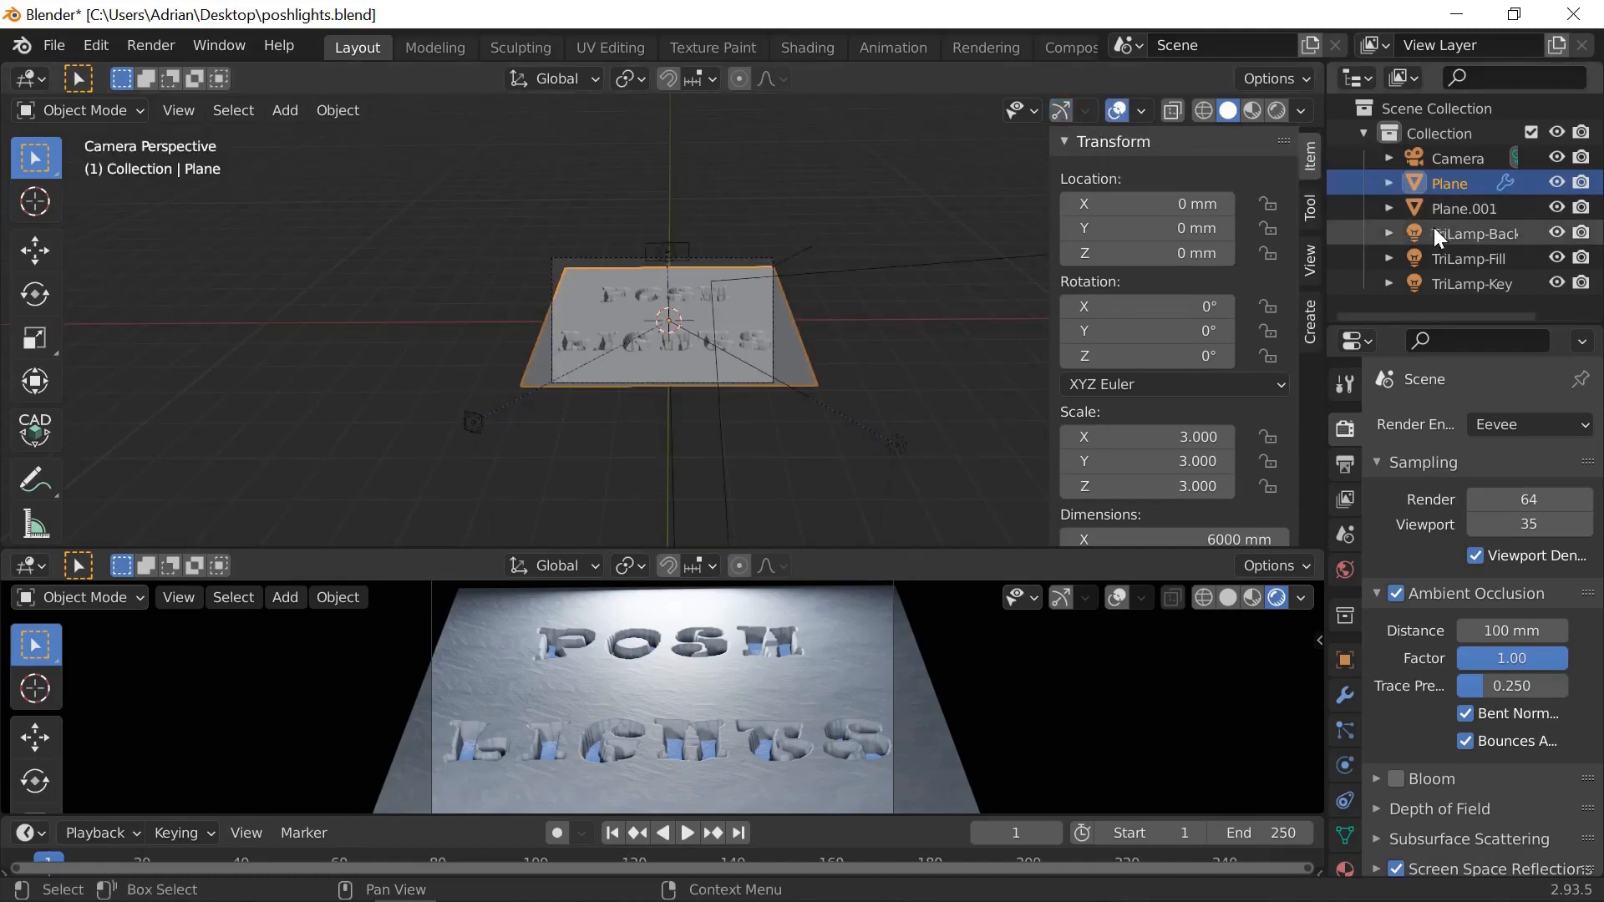
click(1064, 108)
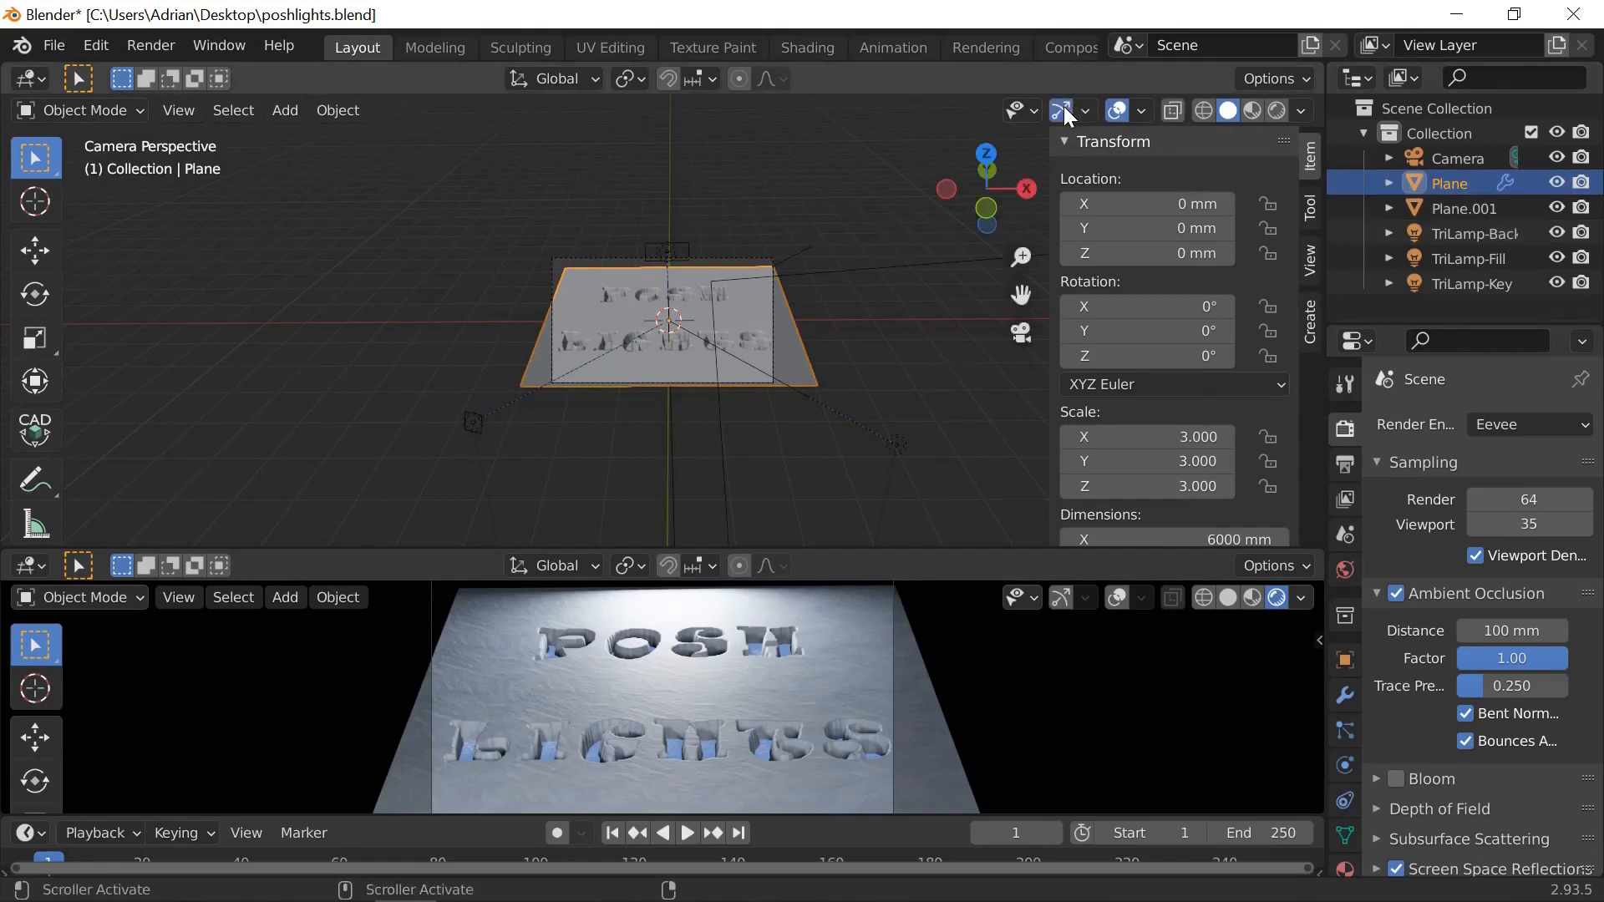
Step: Move TriLamp-Key to Y -6451.6 mm and TriLamp-Back to Y 2663.5 mm, Z 402.56 mm
click(1448, 234)
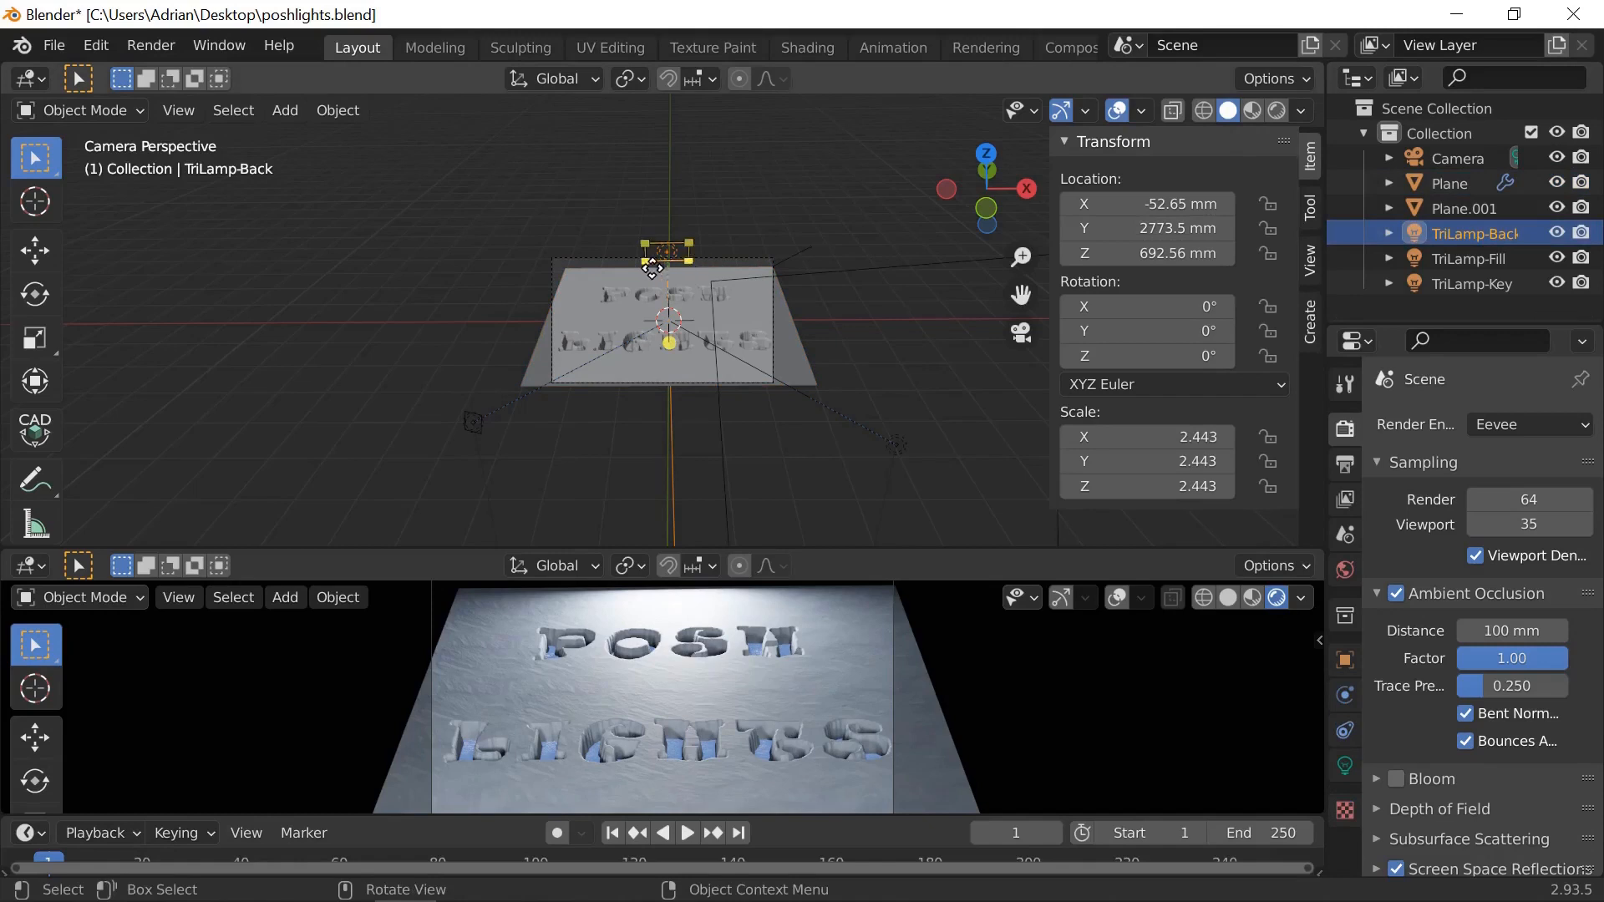
scroll(656, 267, up, 2)
scroll(662, 270, up, 3)
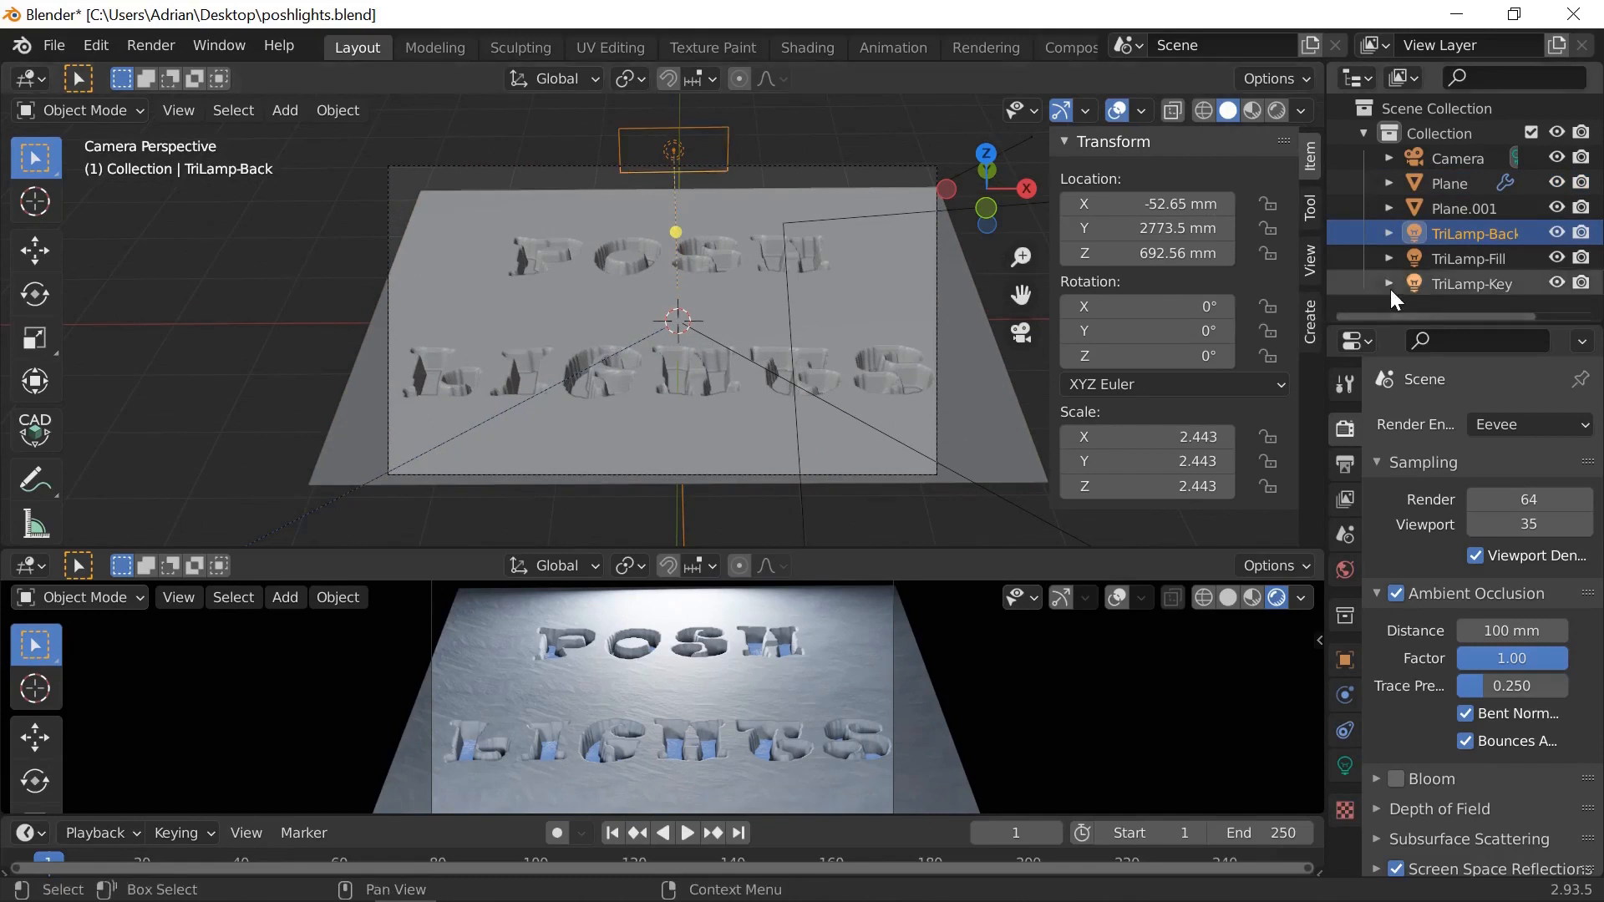
click(1465, 258)
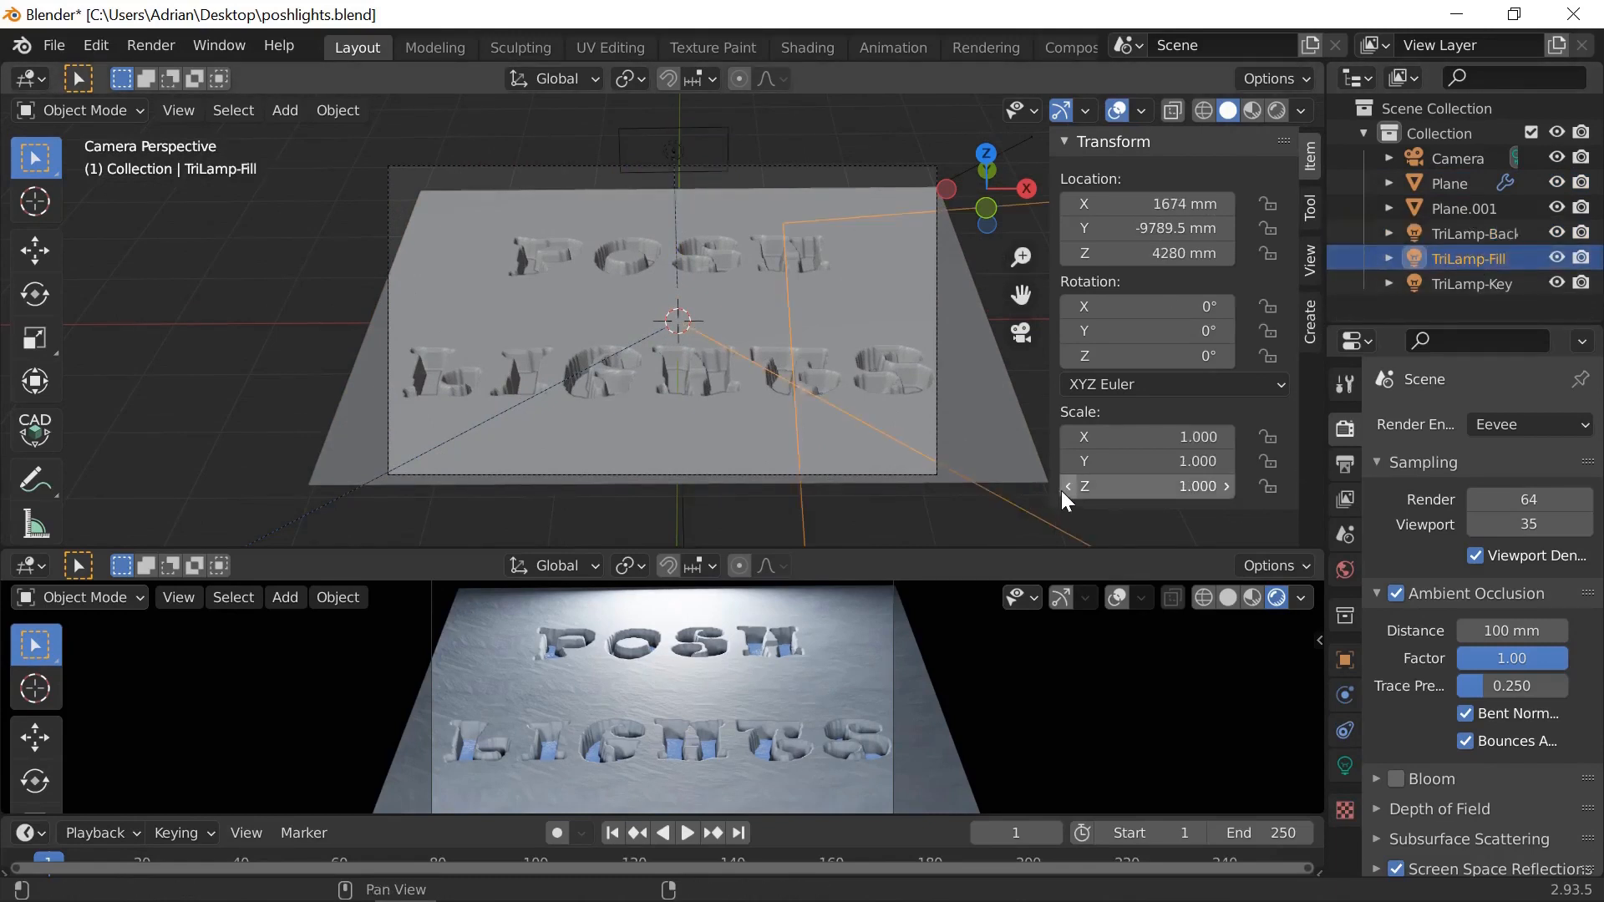
click(1460, 282)
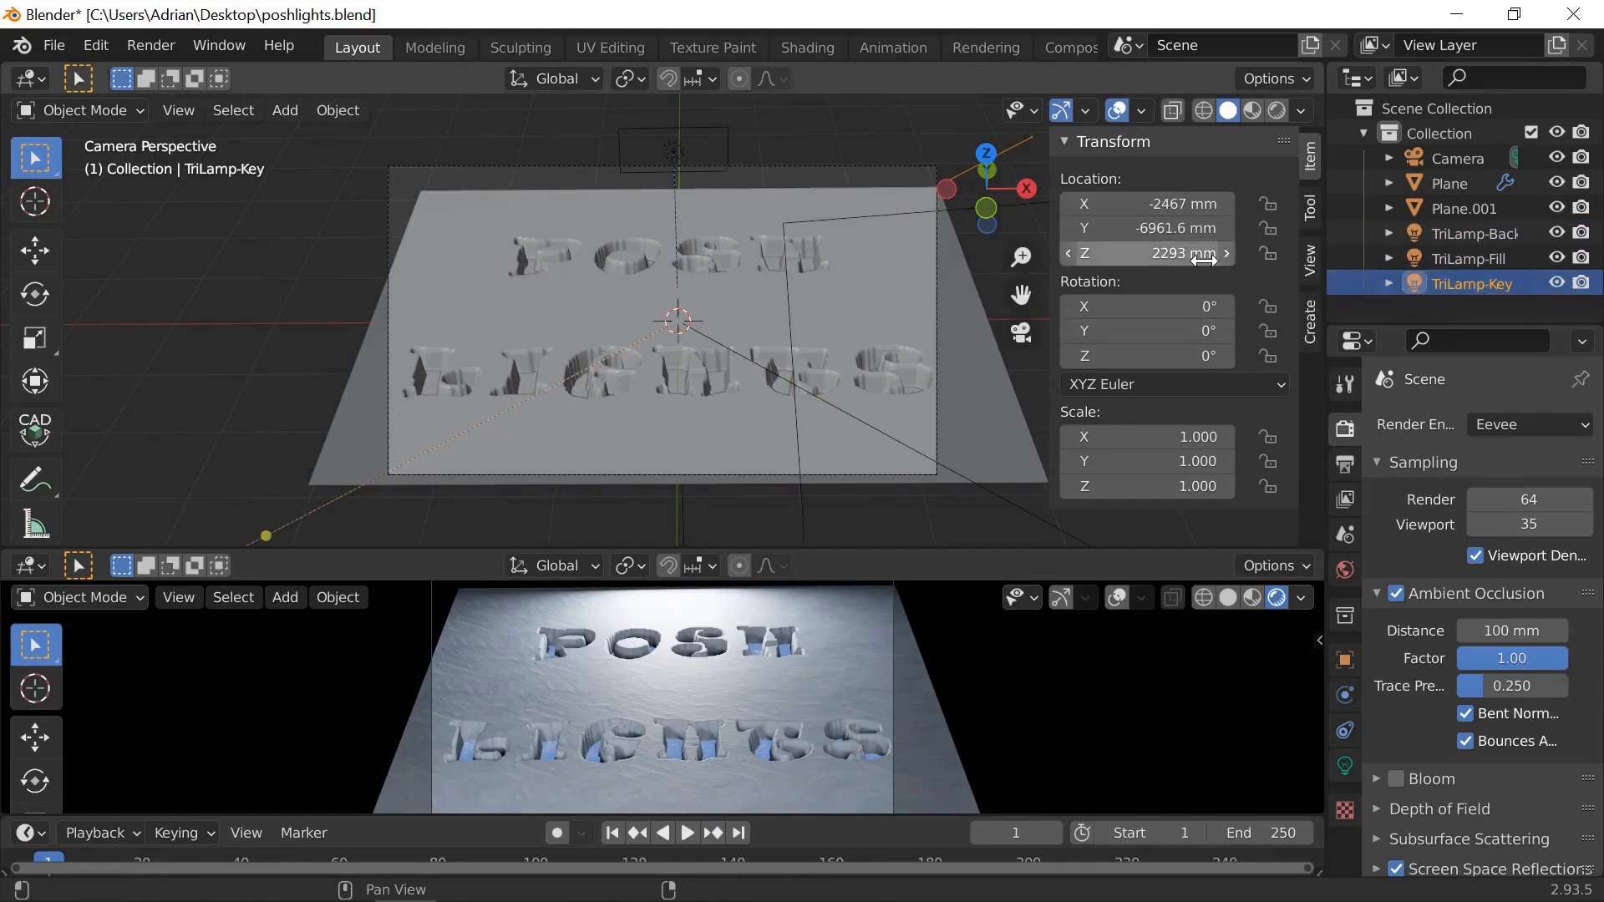
drag(1165, 236, 1216, 317)
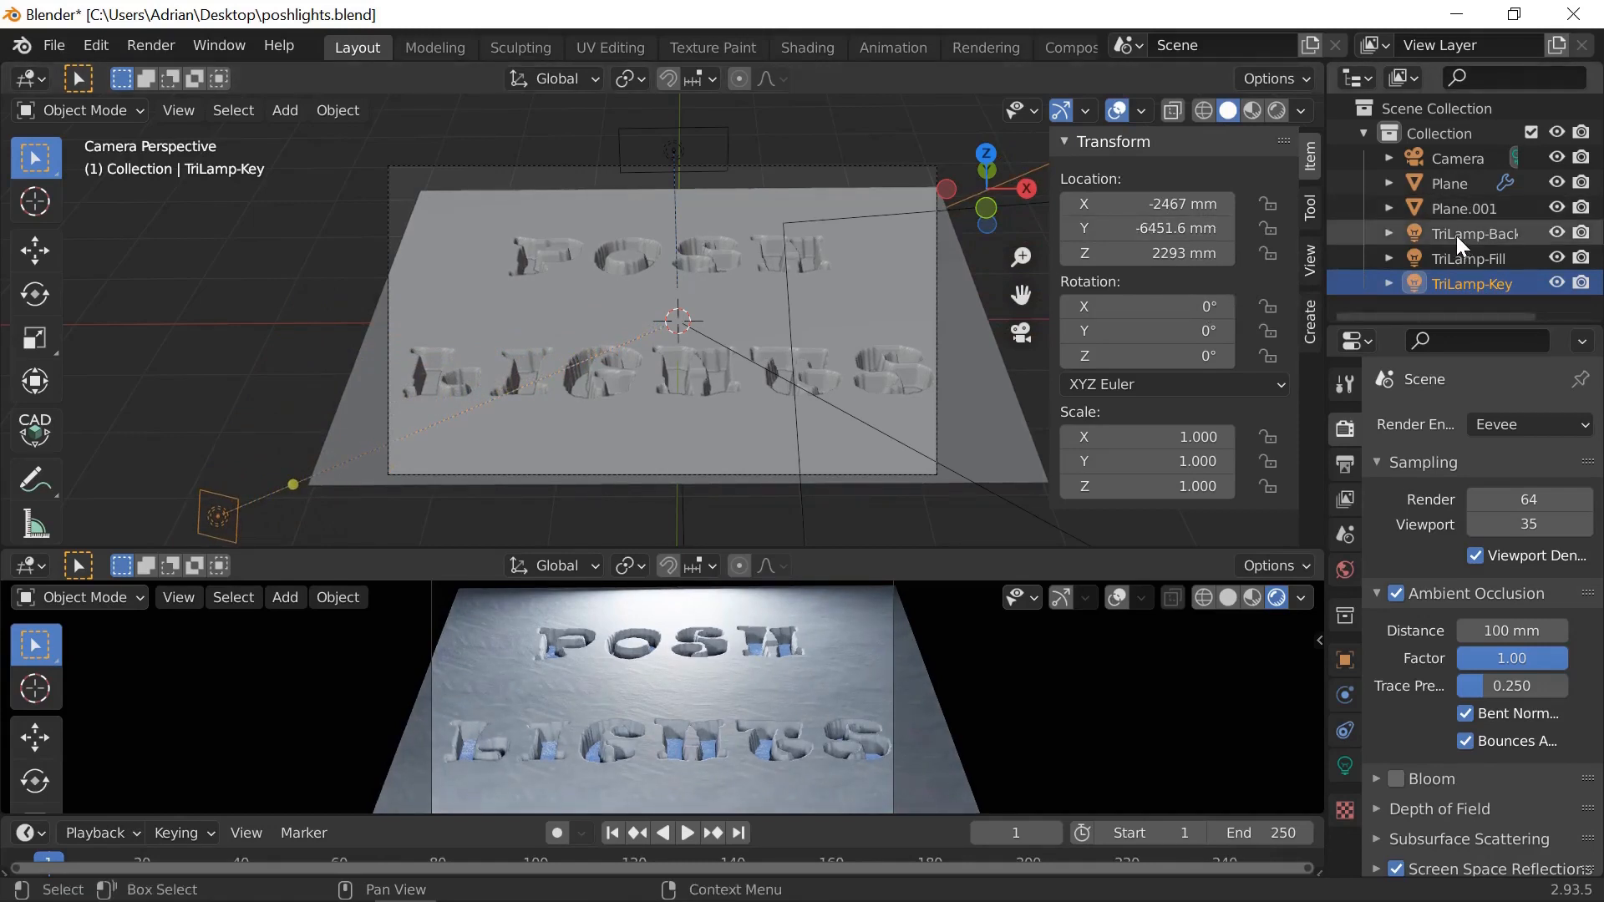
click(1456, 236)
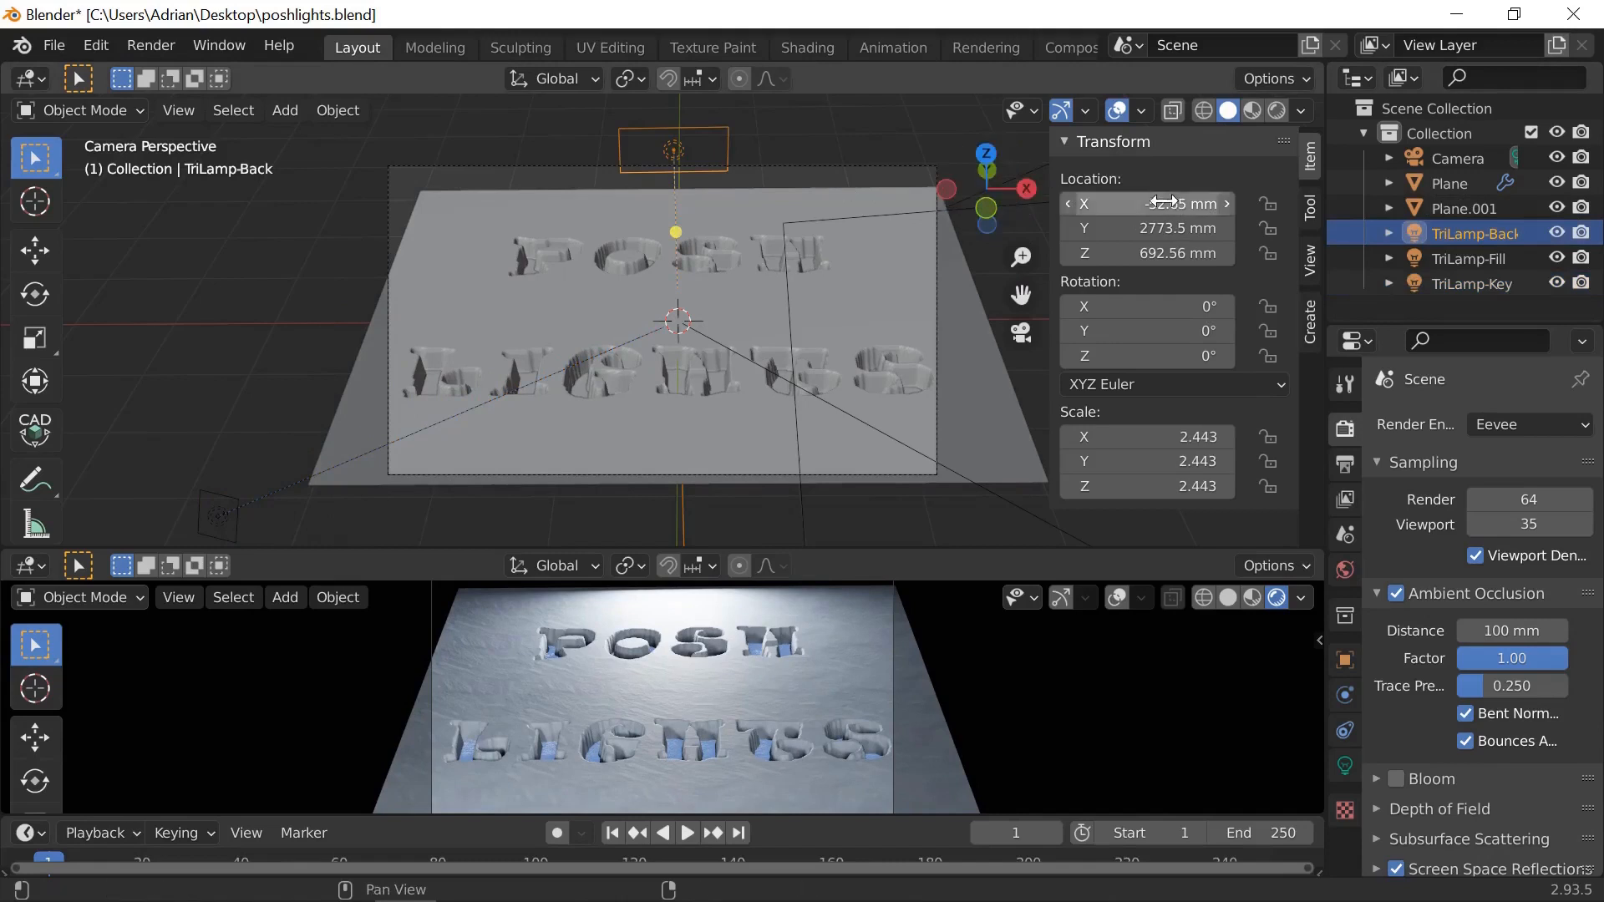
mouse_move(1126, 252)
mouse_down()
mouse_move(1168, 245)
mouse_move(1115, 258)
mouse_move(1169, 225)
mouse_move(1261, 220)
mouse_move(1146, 241)
mouse_up()
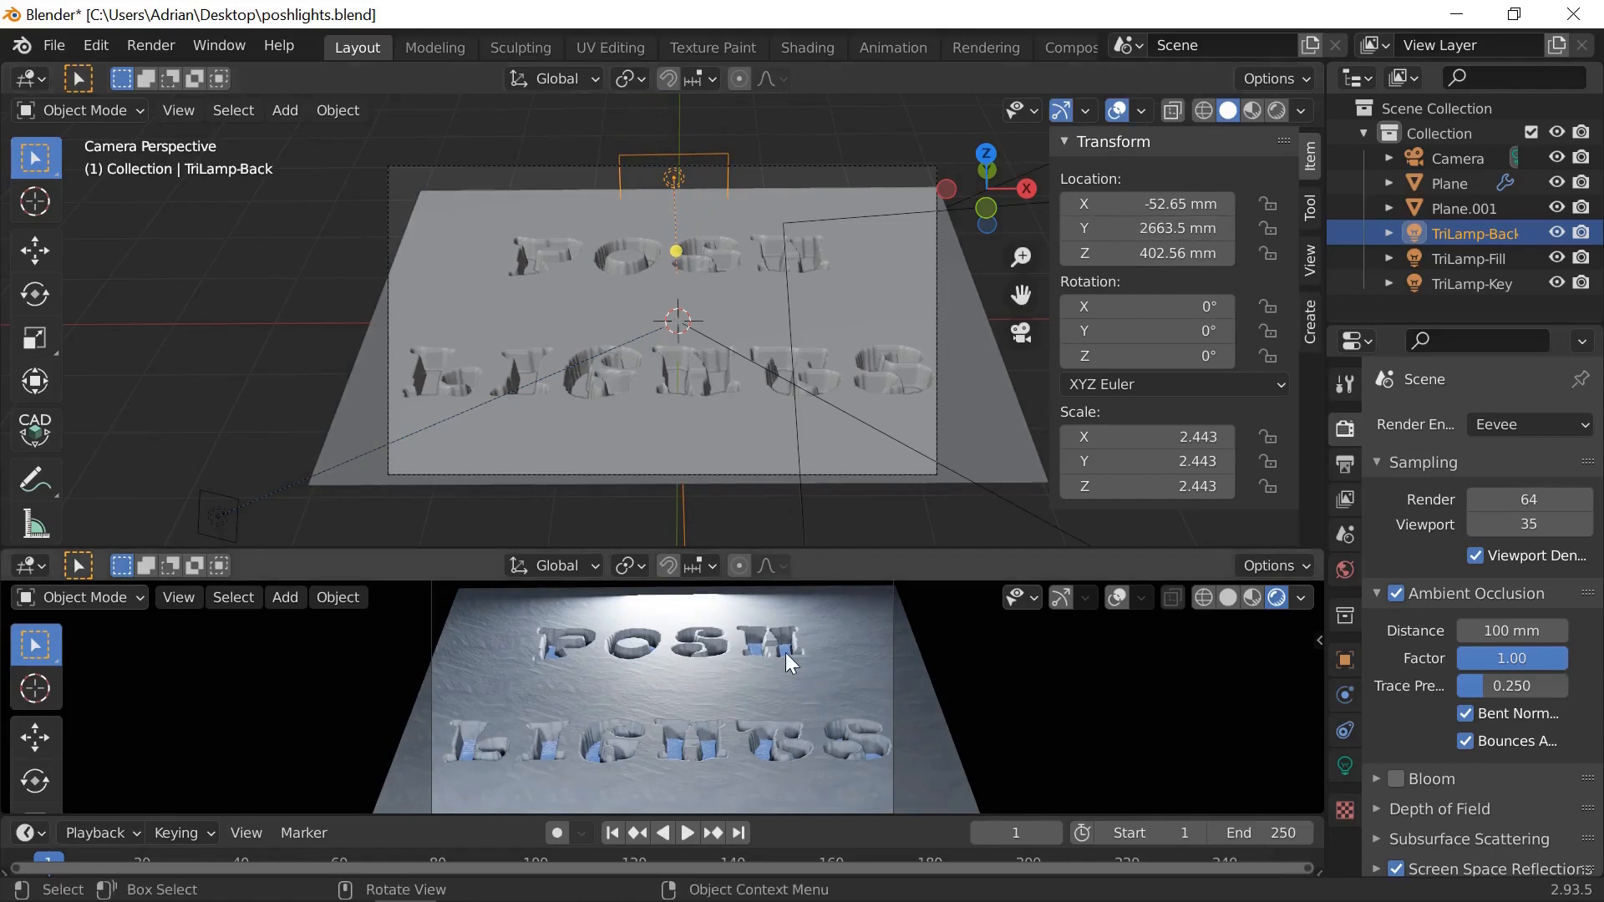
Step: Lower Plane.001 along the Z axis by about 556 mm, to about Z -658 mm
click(1462, 219)
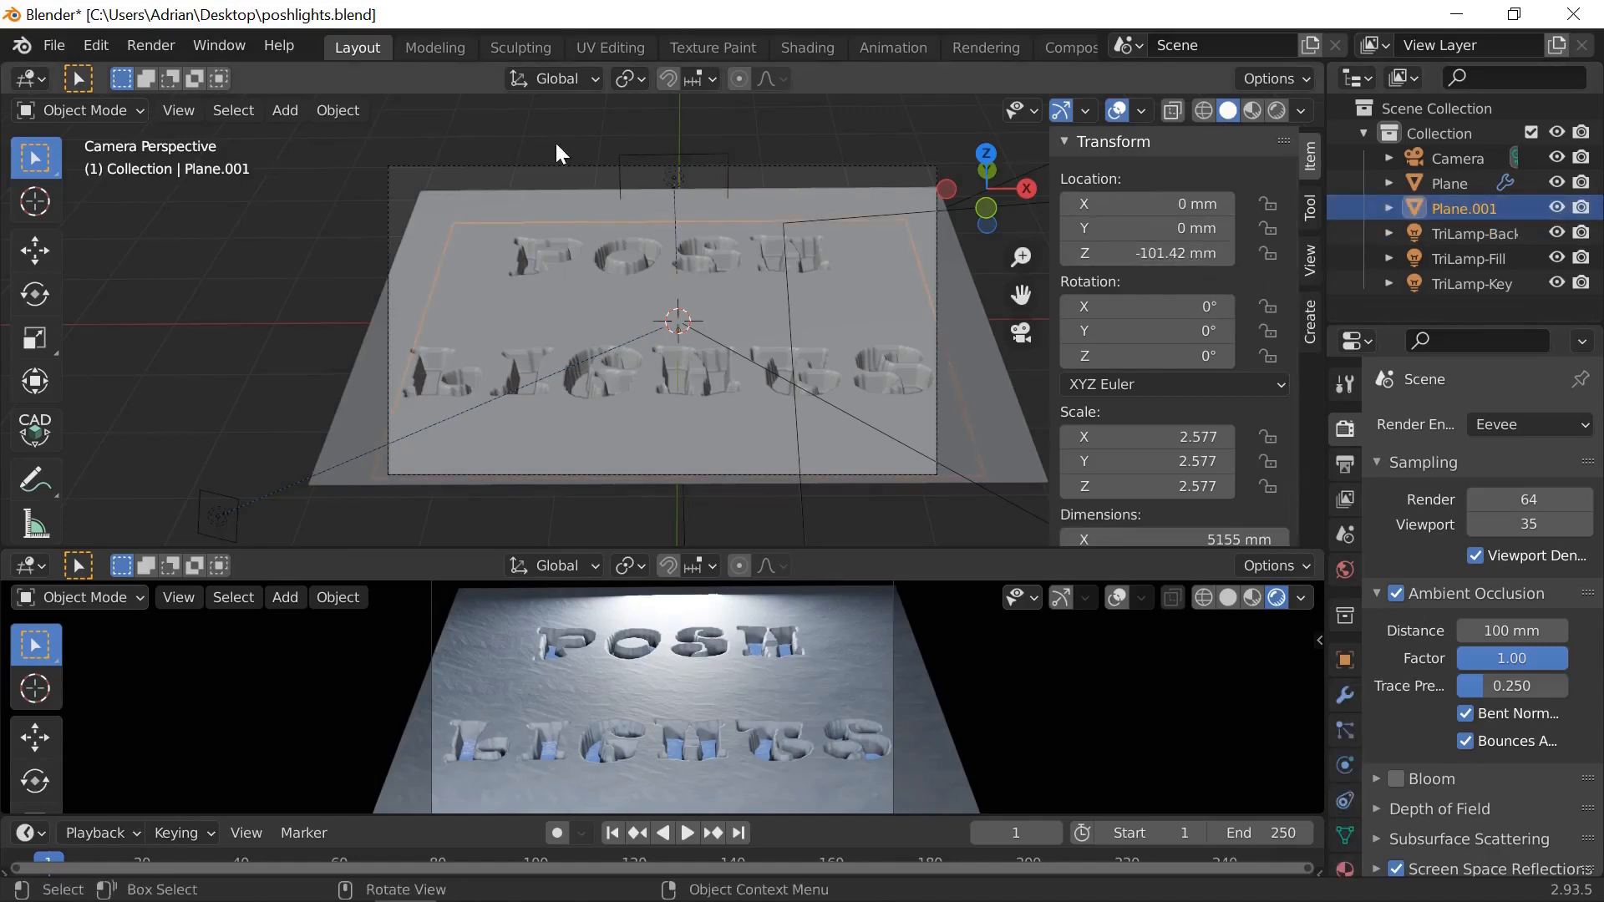
click(40, 253)
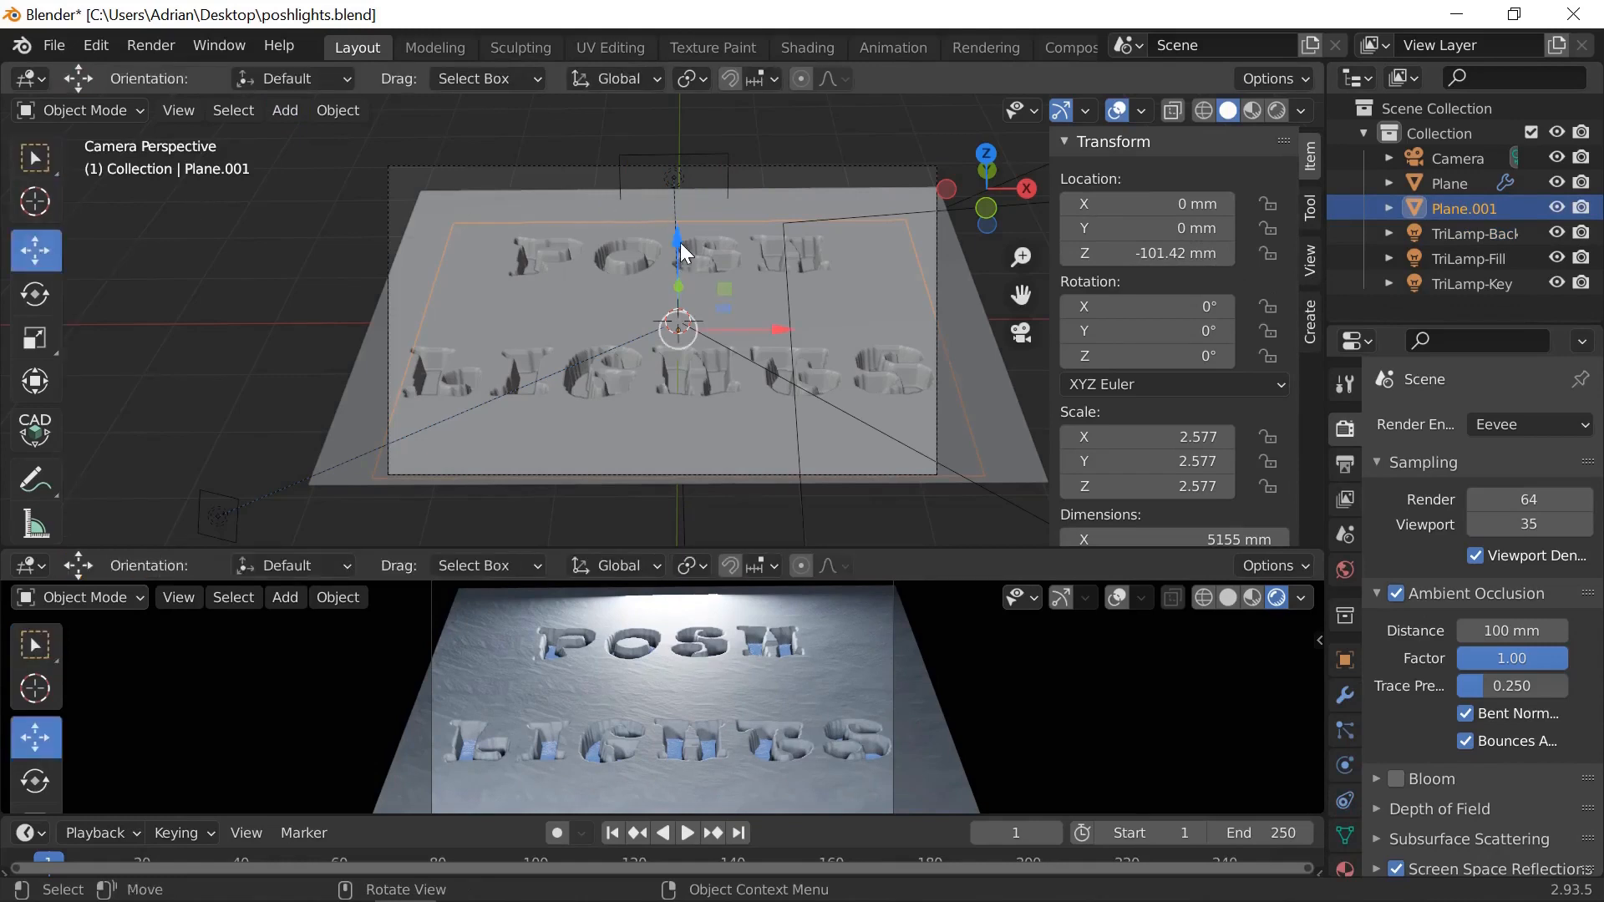
drag(680, 242, 670, 294)
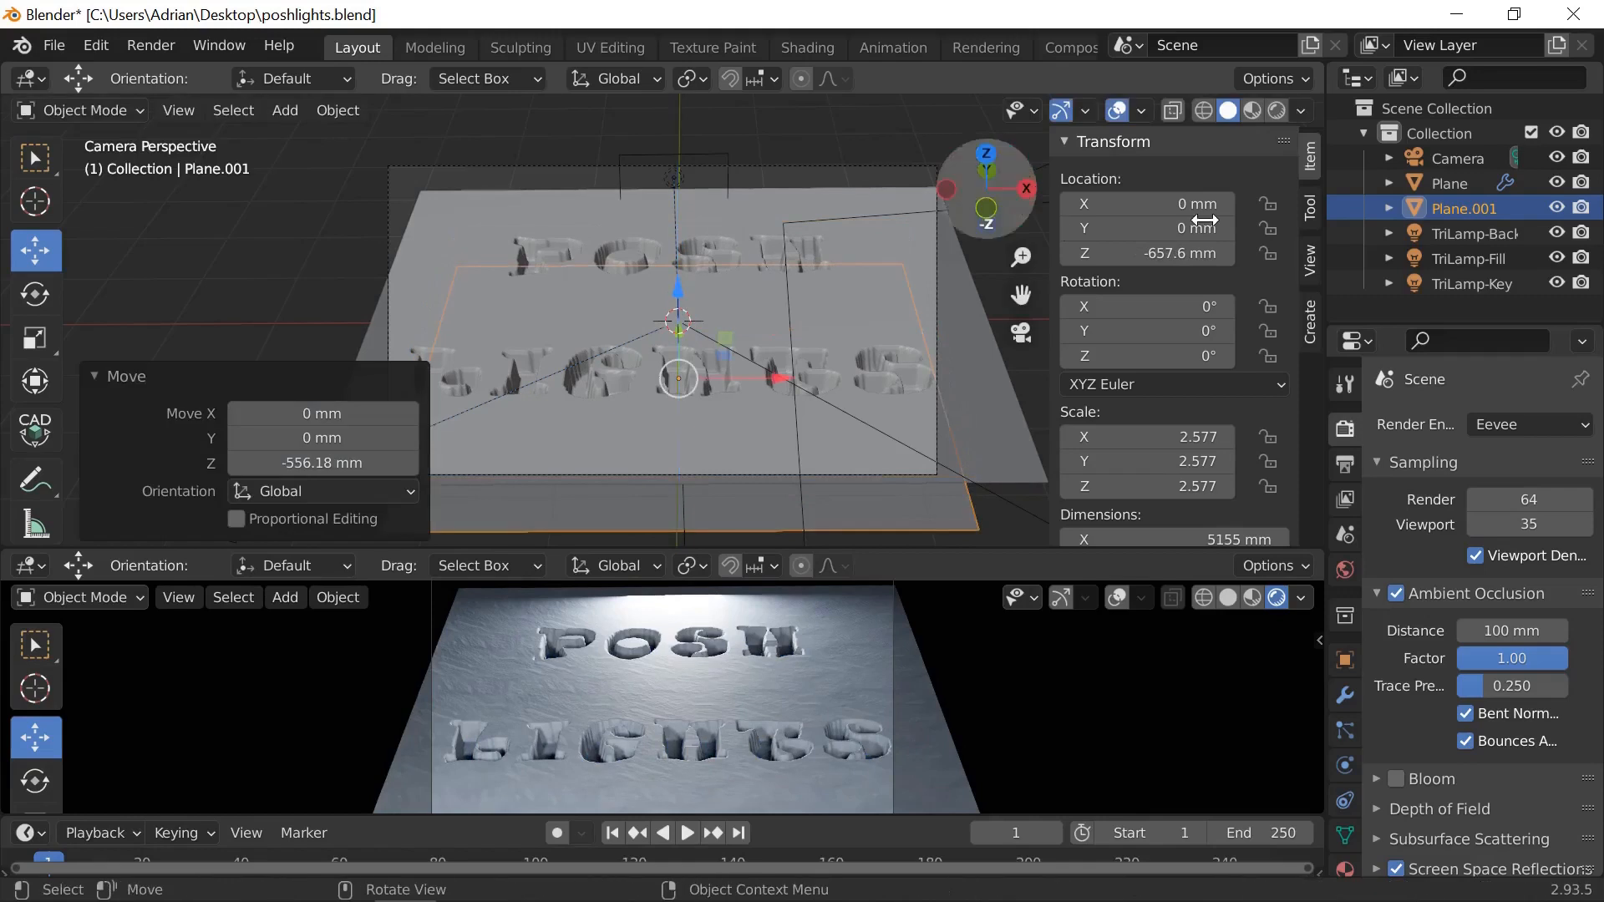
Step: Reposition the TriLamp-Back light at about X 898 mm and Z 1633 mm, above the far edge of the plane
click(1469, 232)
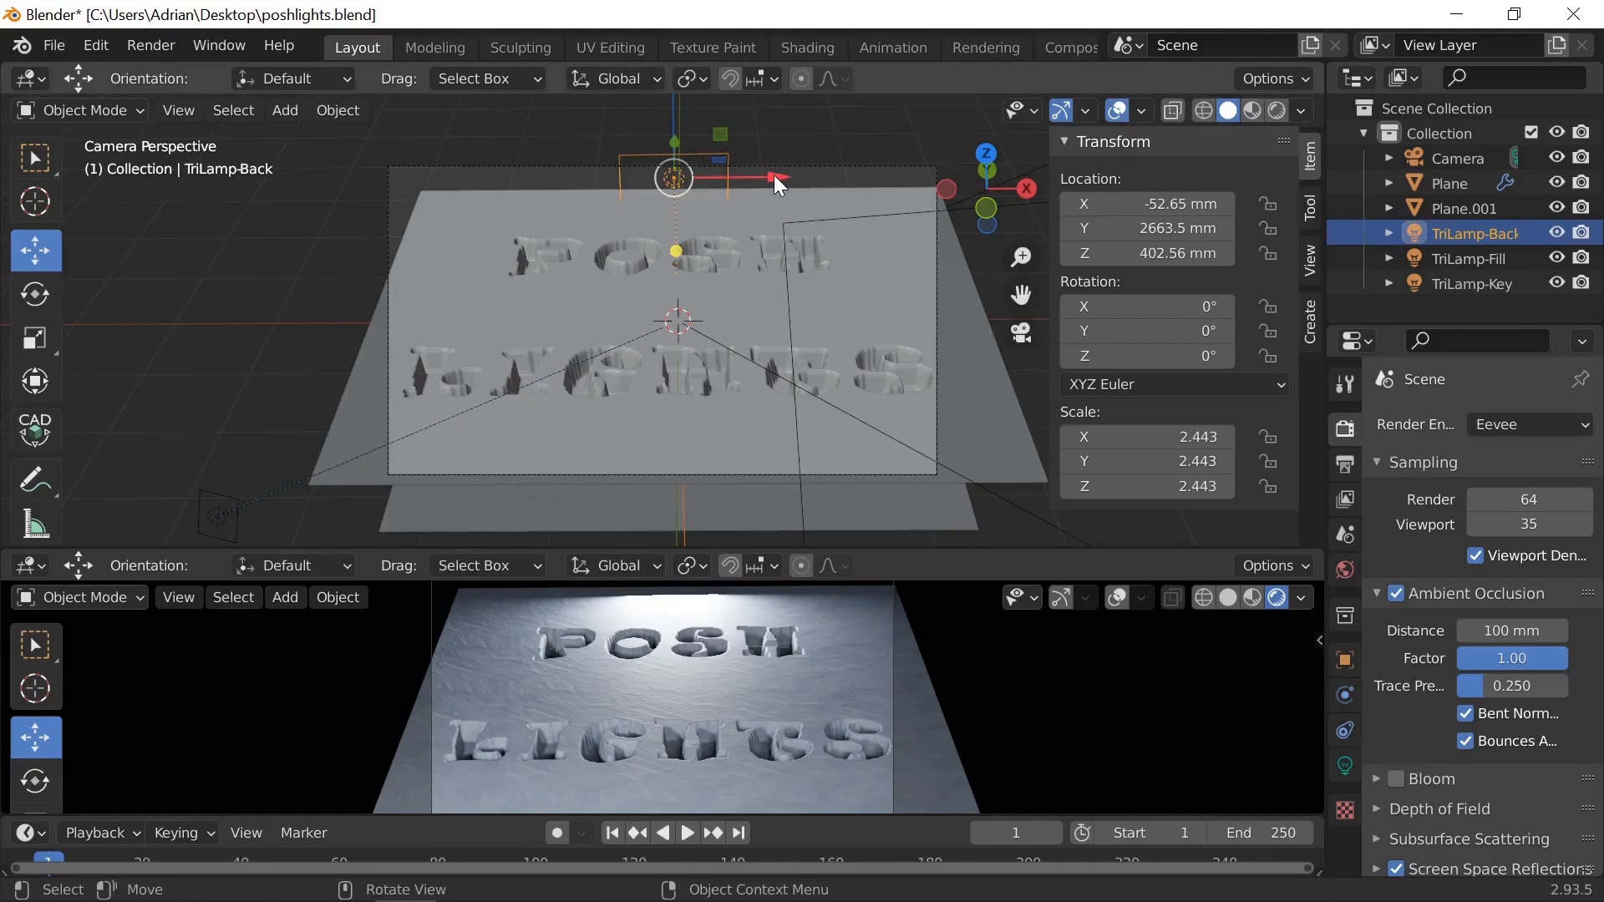
mouse_move(773, 175)
mouse_down()
mouse_move(817, 174)
mouse_move(715, 174)
mouse_move(810, 173)
mouse_move(791, 173)
mouse_up()
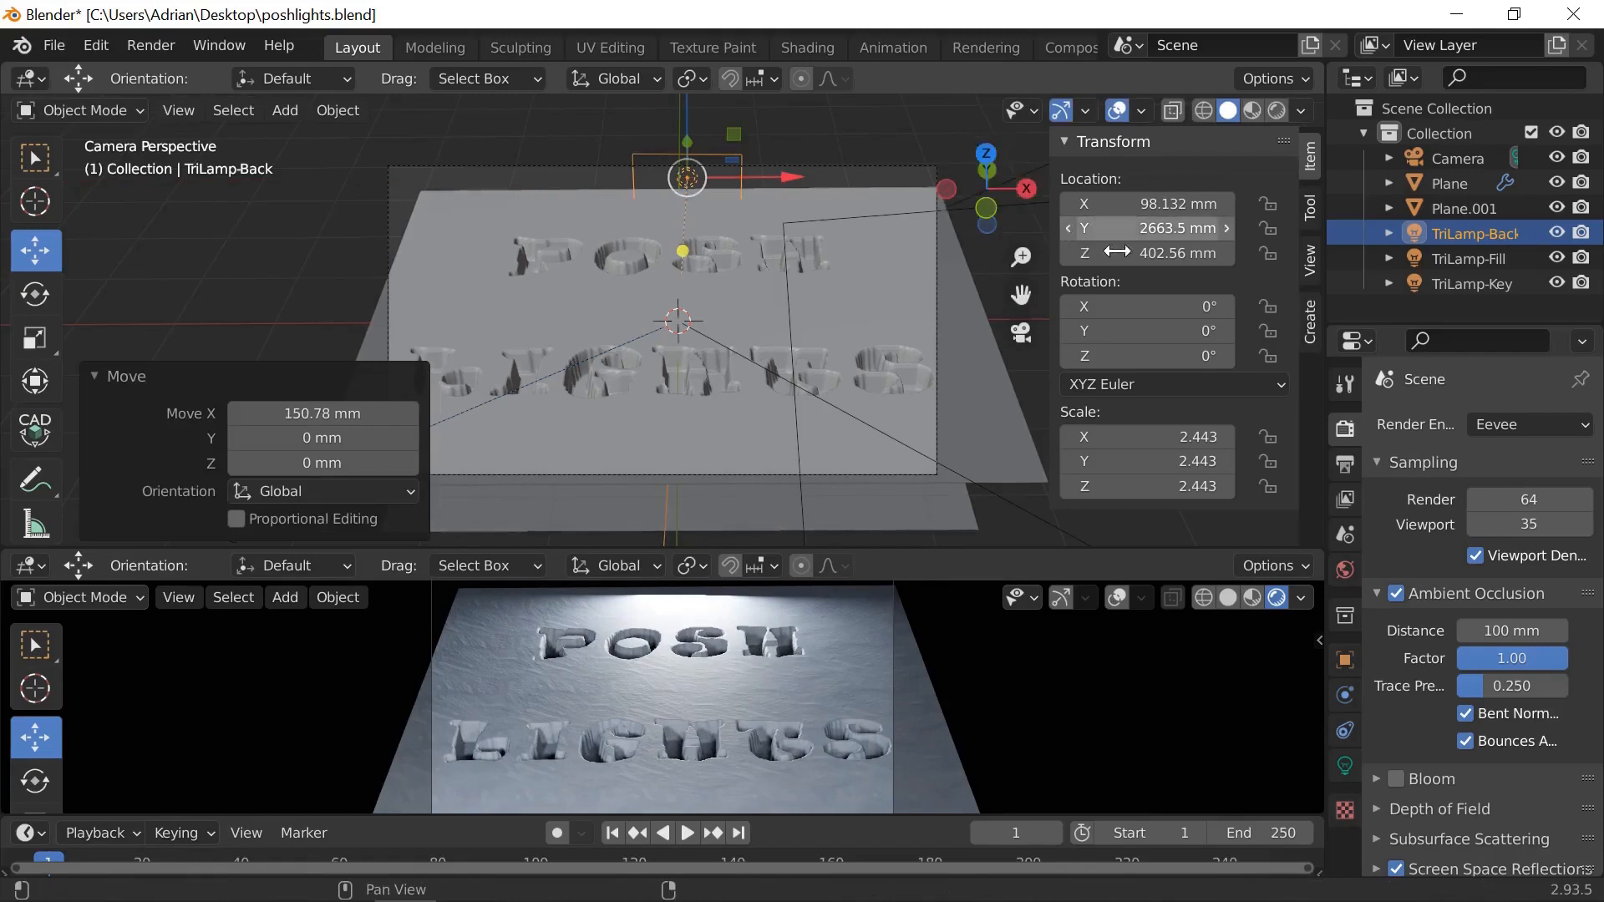
drag(1144, 251, 1164, 251)
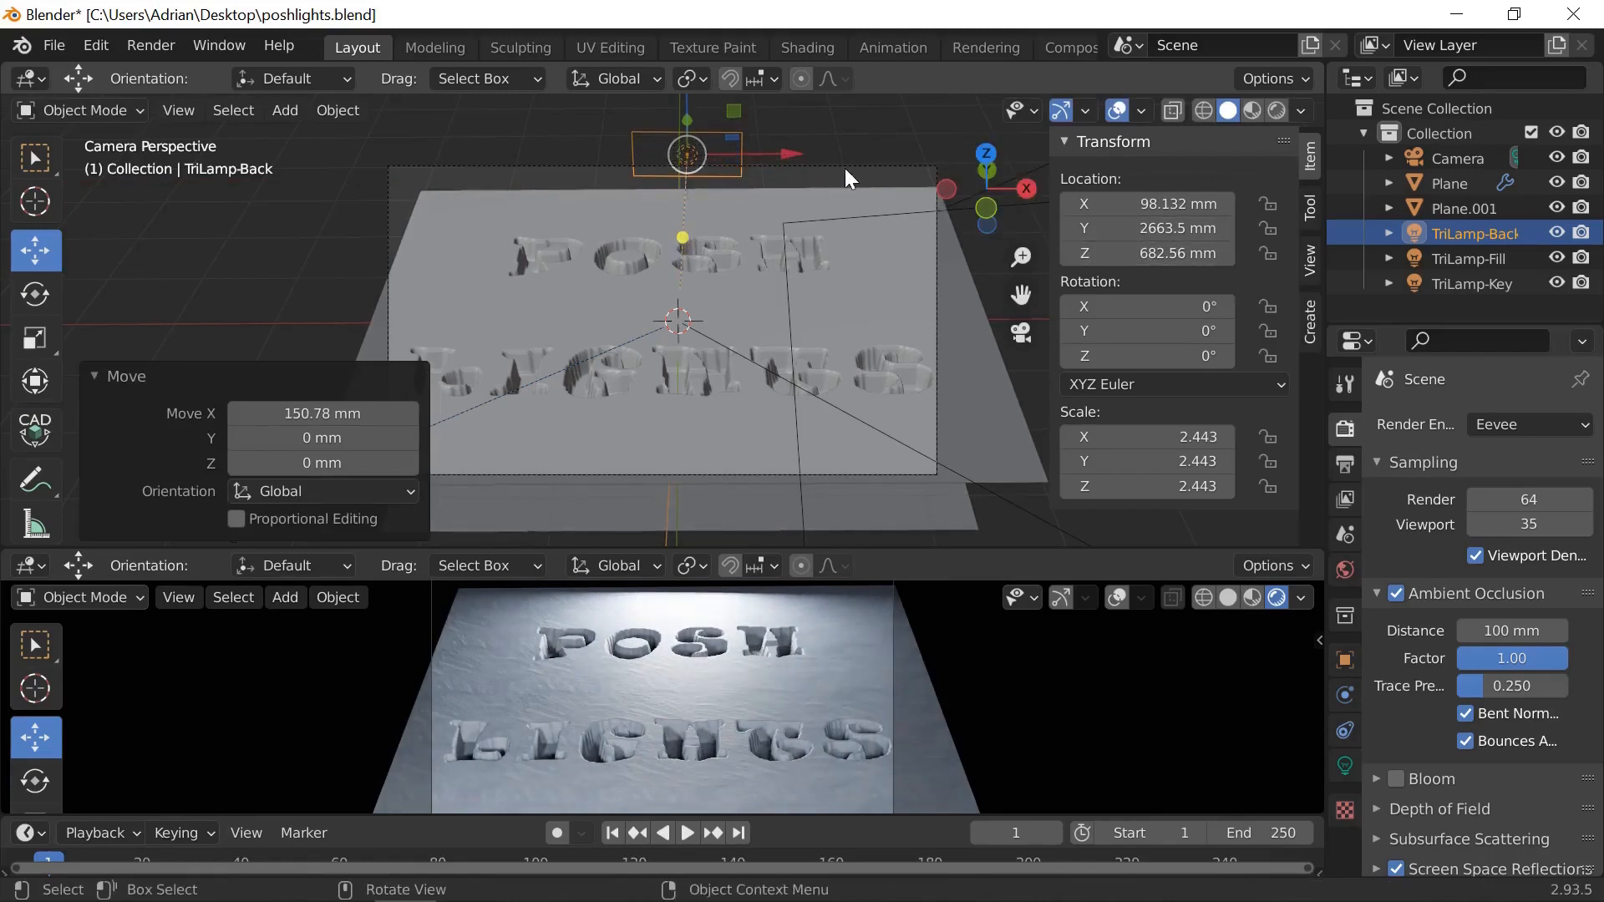
drag(788, 154, 737, 145)
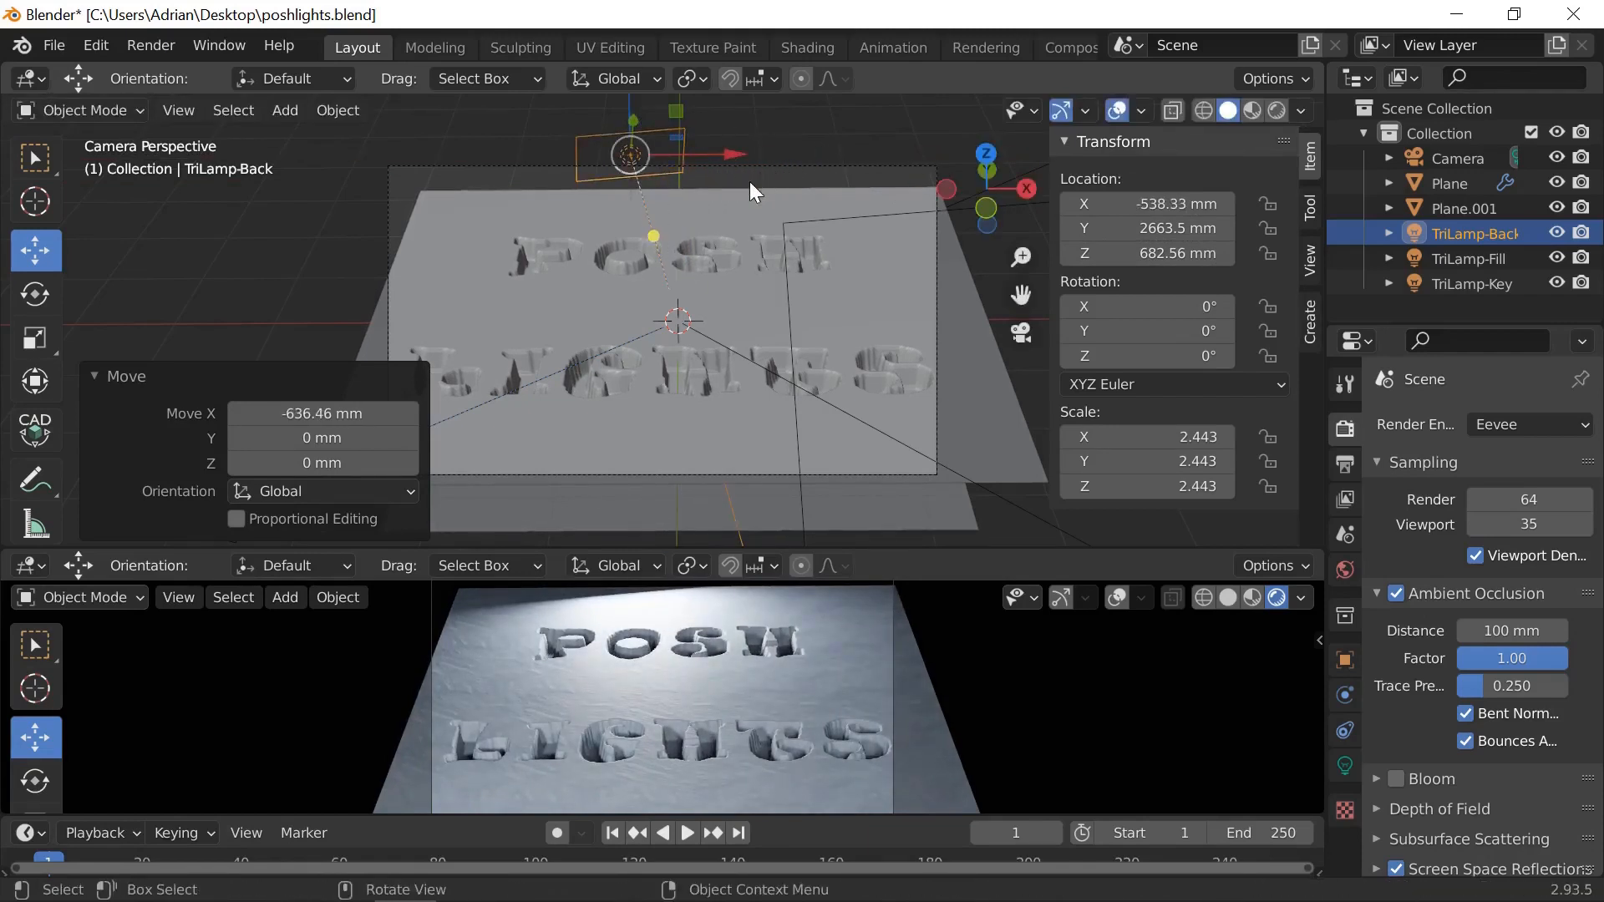
scroll(750, 182, down, 3)
drag(650, 151, 656, 99)
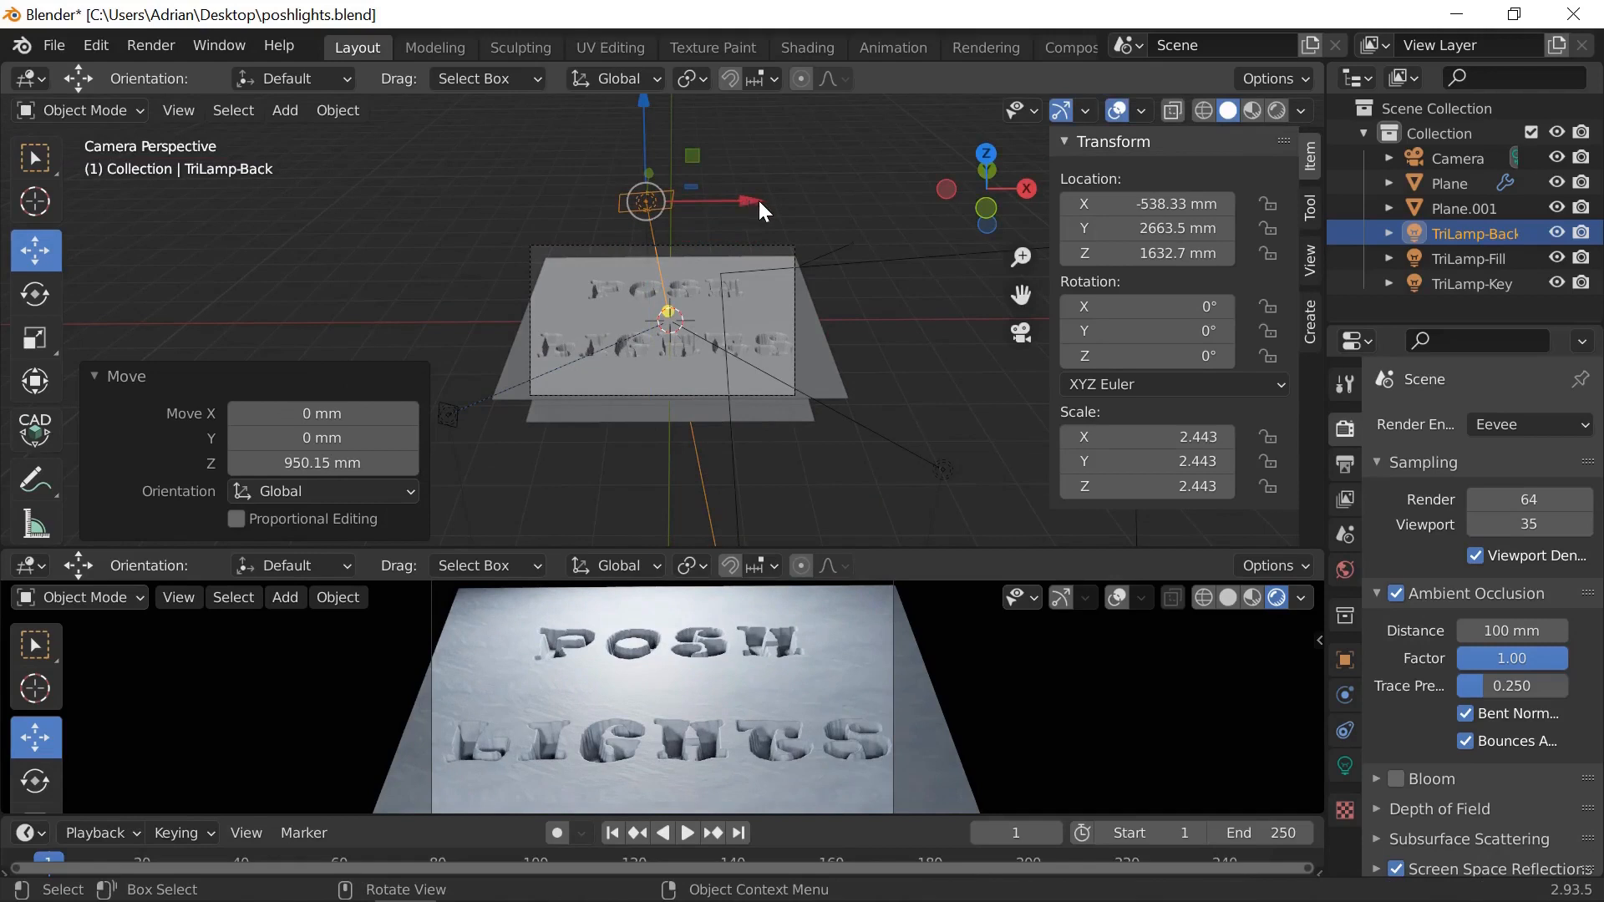
drag(758, 201, 816, 204)
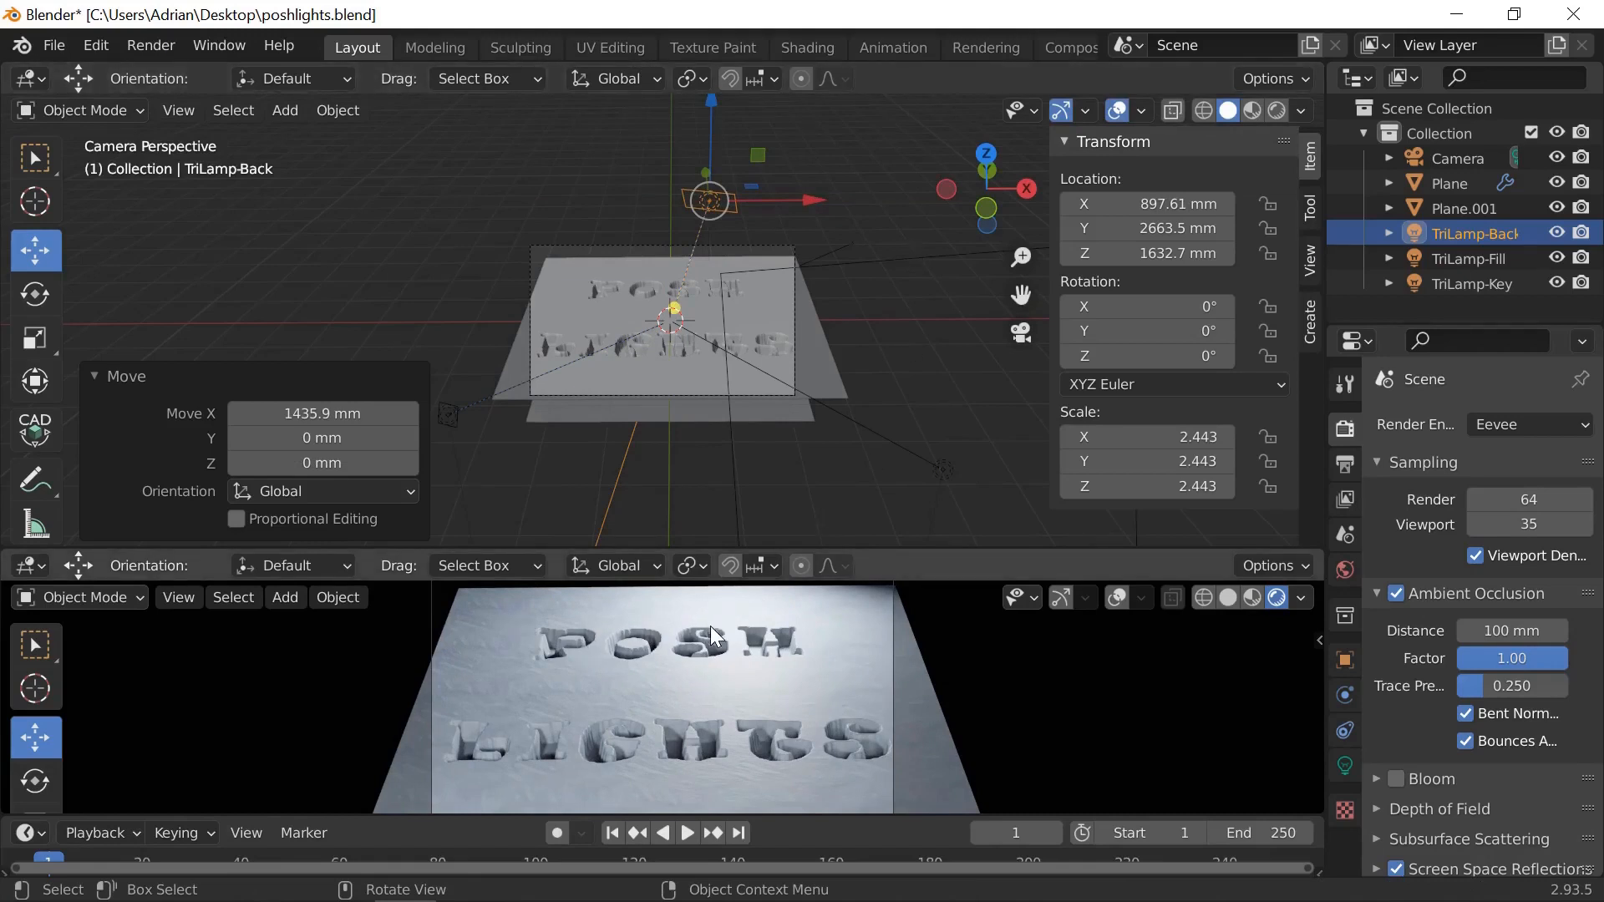
Step: Put the Plane object into Edit Mode and switch the rendered viewport to solid shading
click(1447, 182)
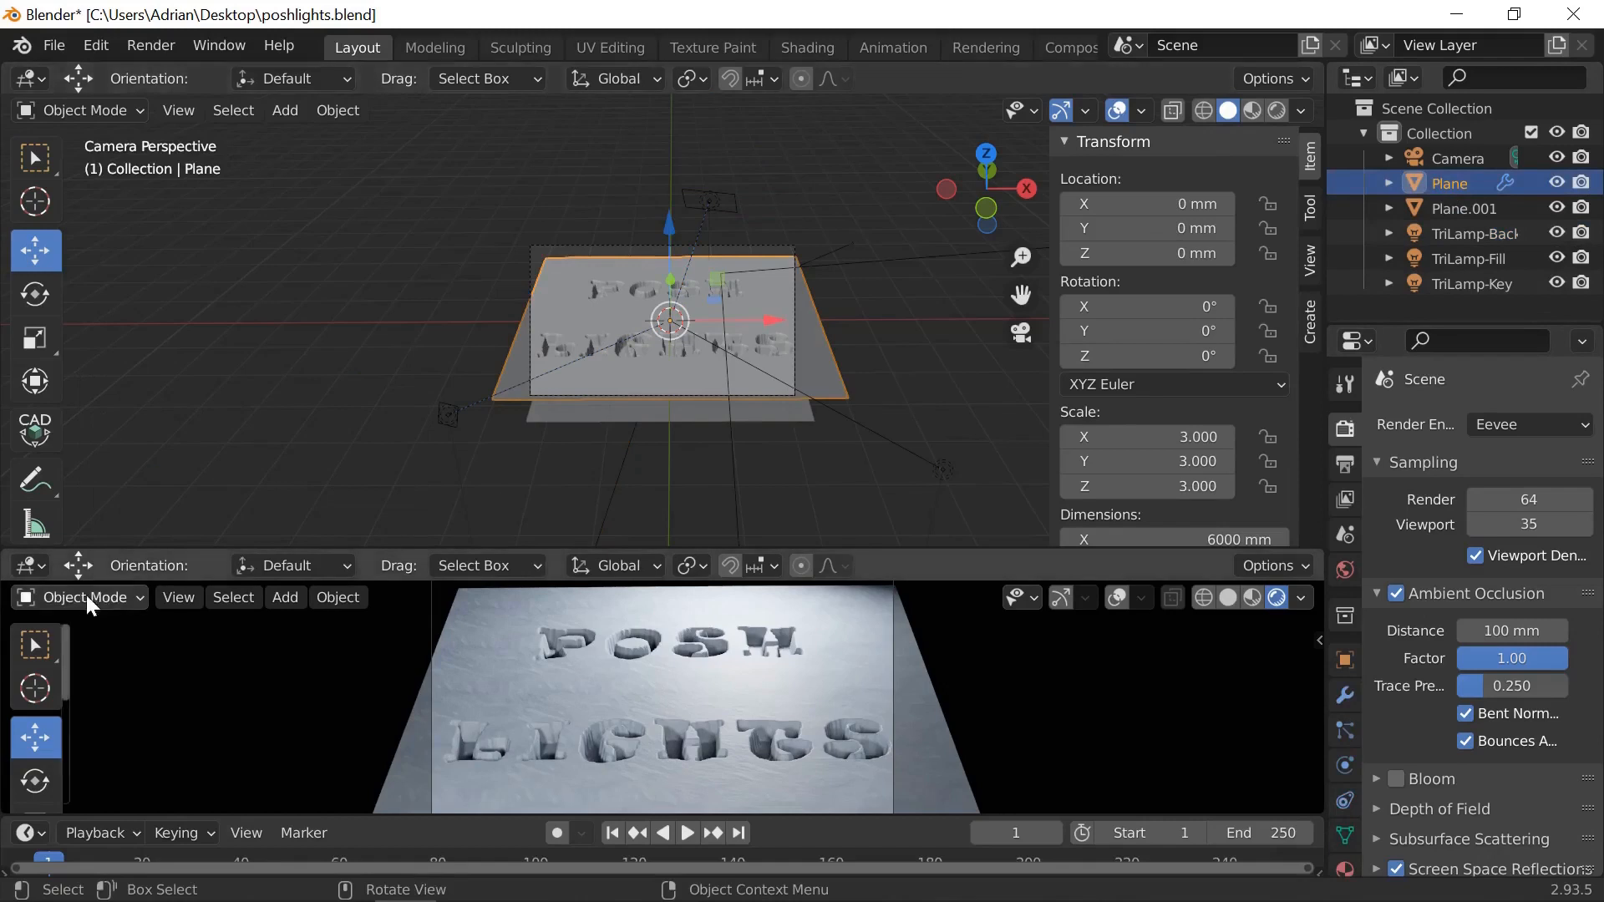
click(130, 594)
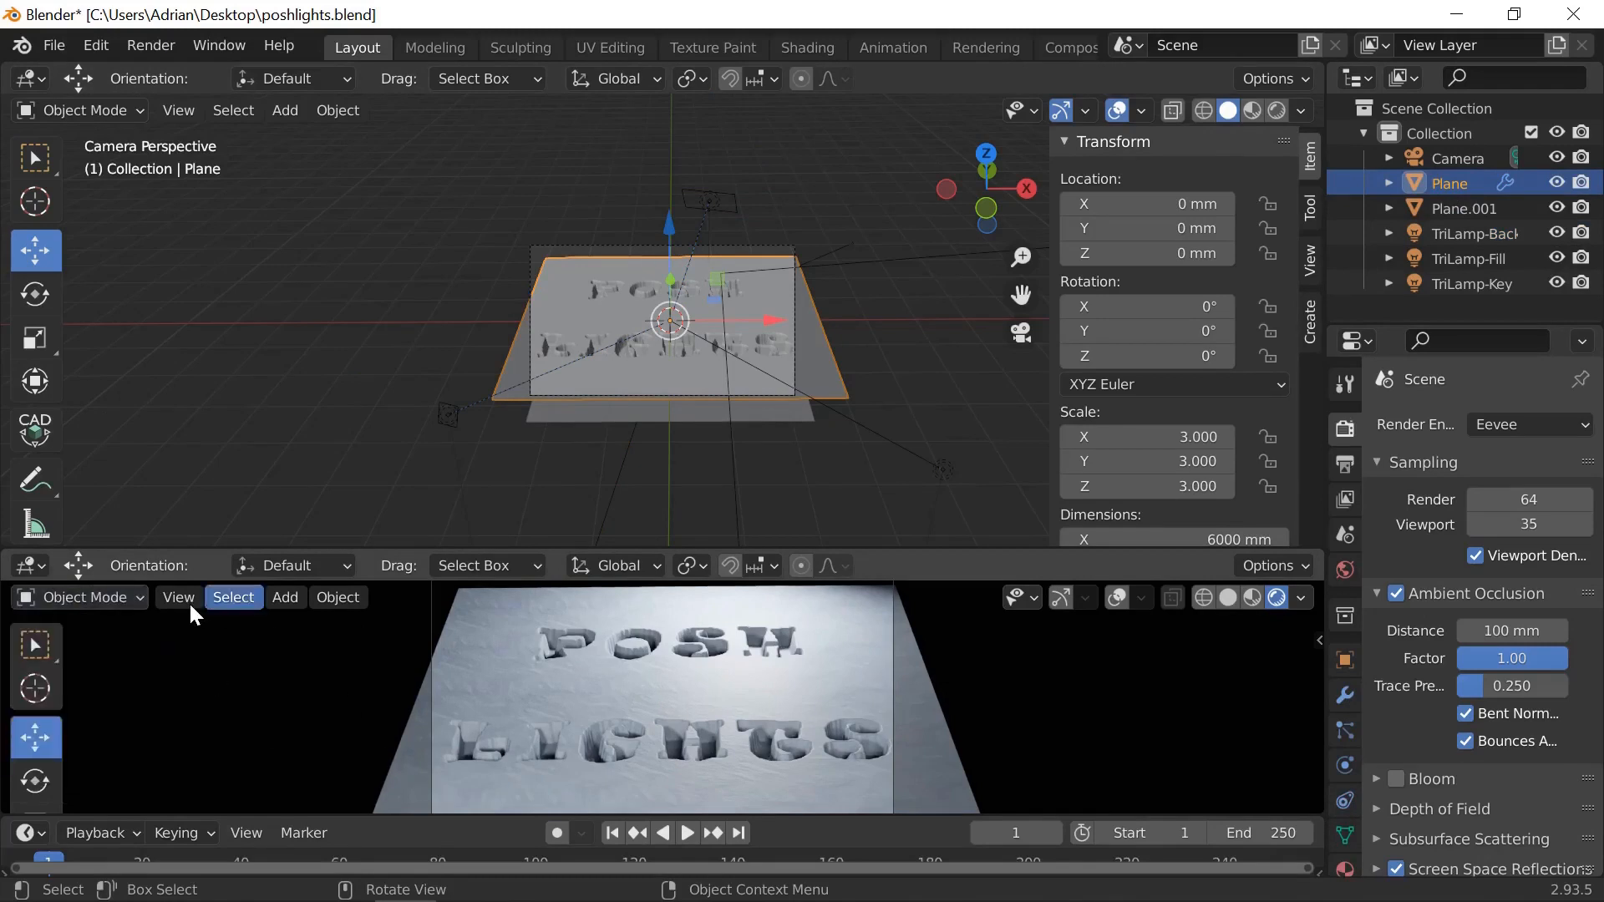
click(135, 593)
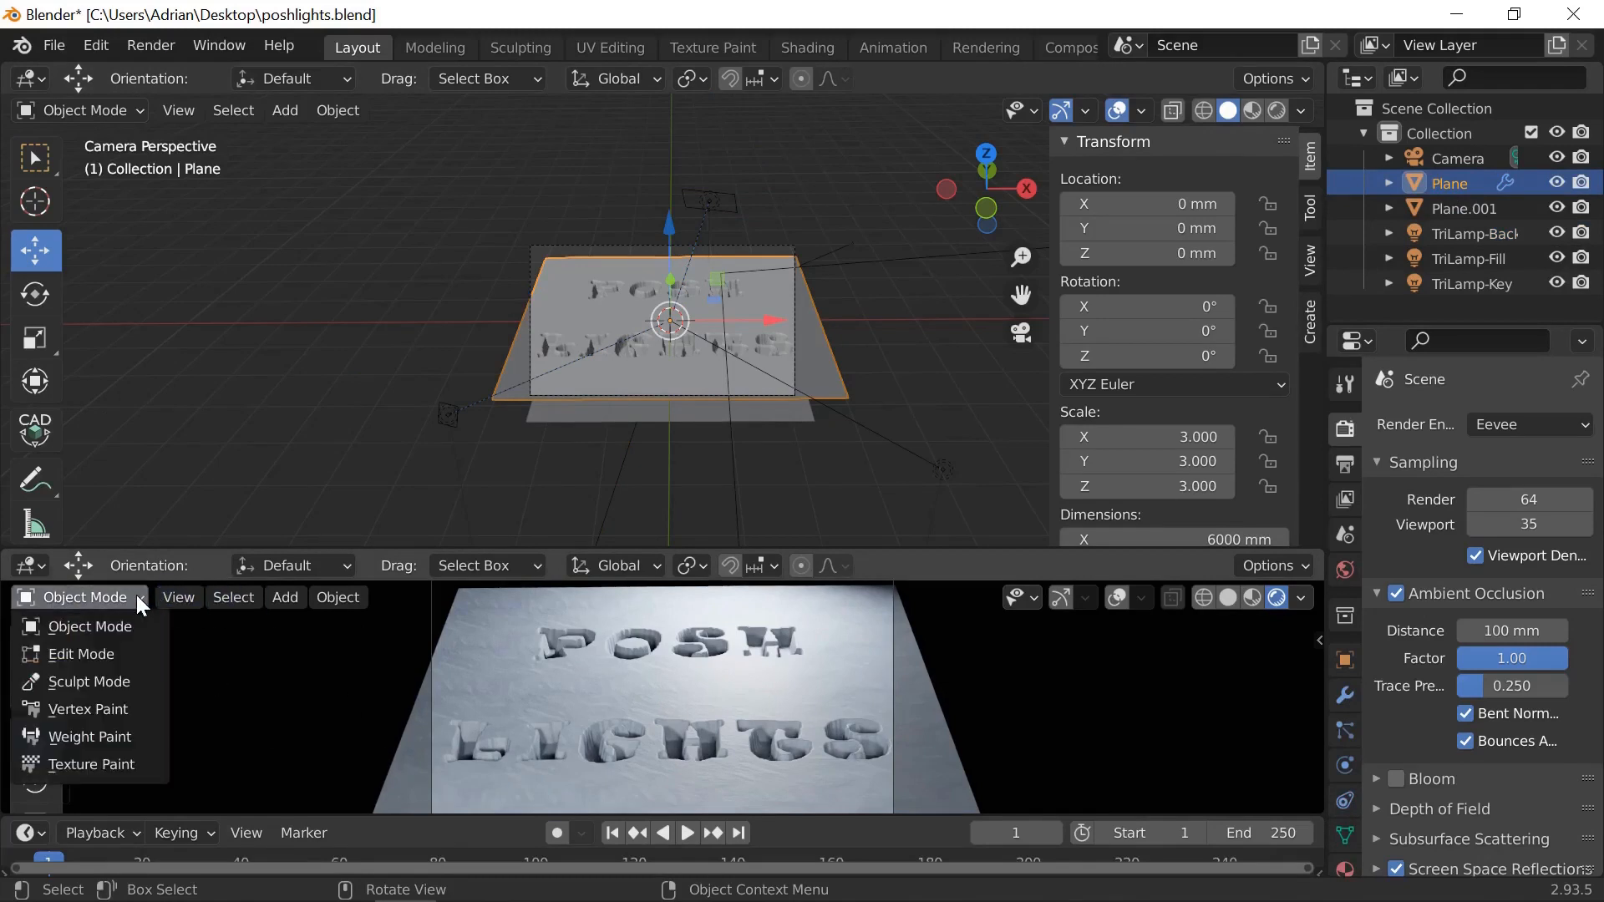
click(129, 653)
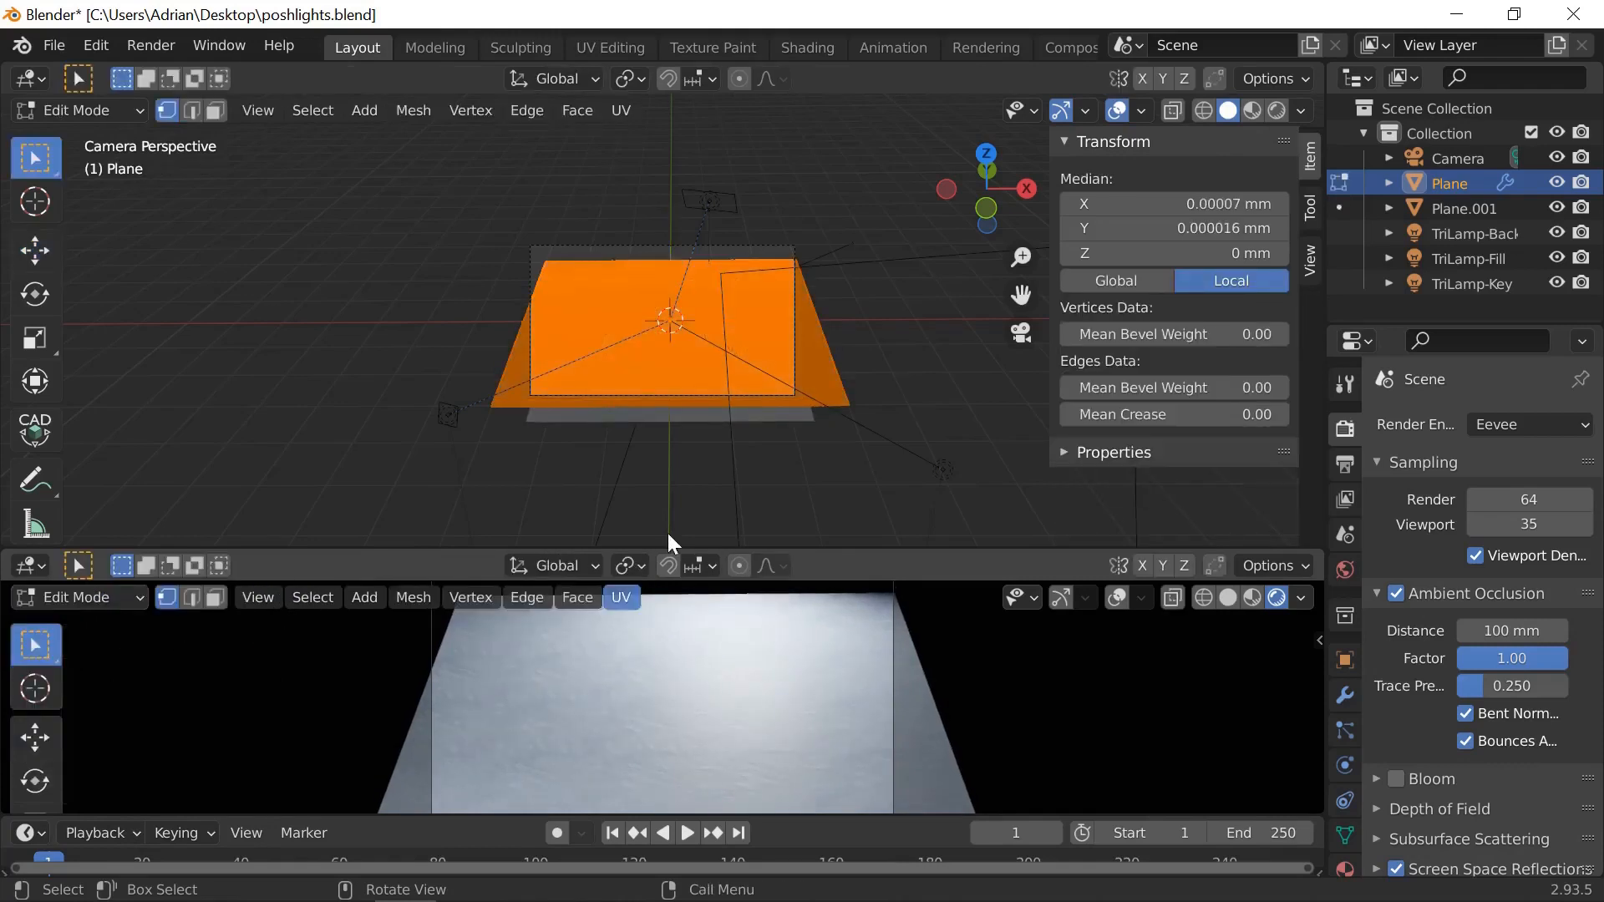
click(1227, 599)
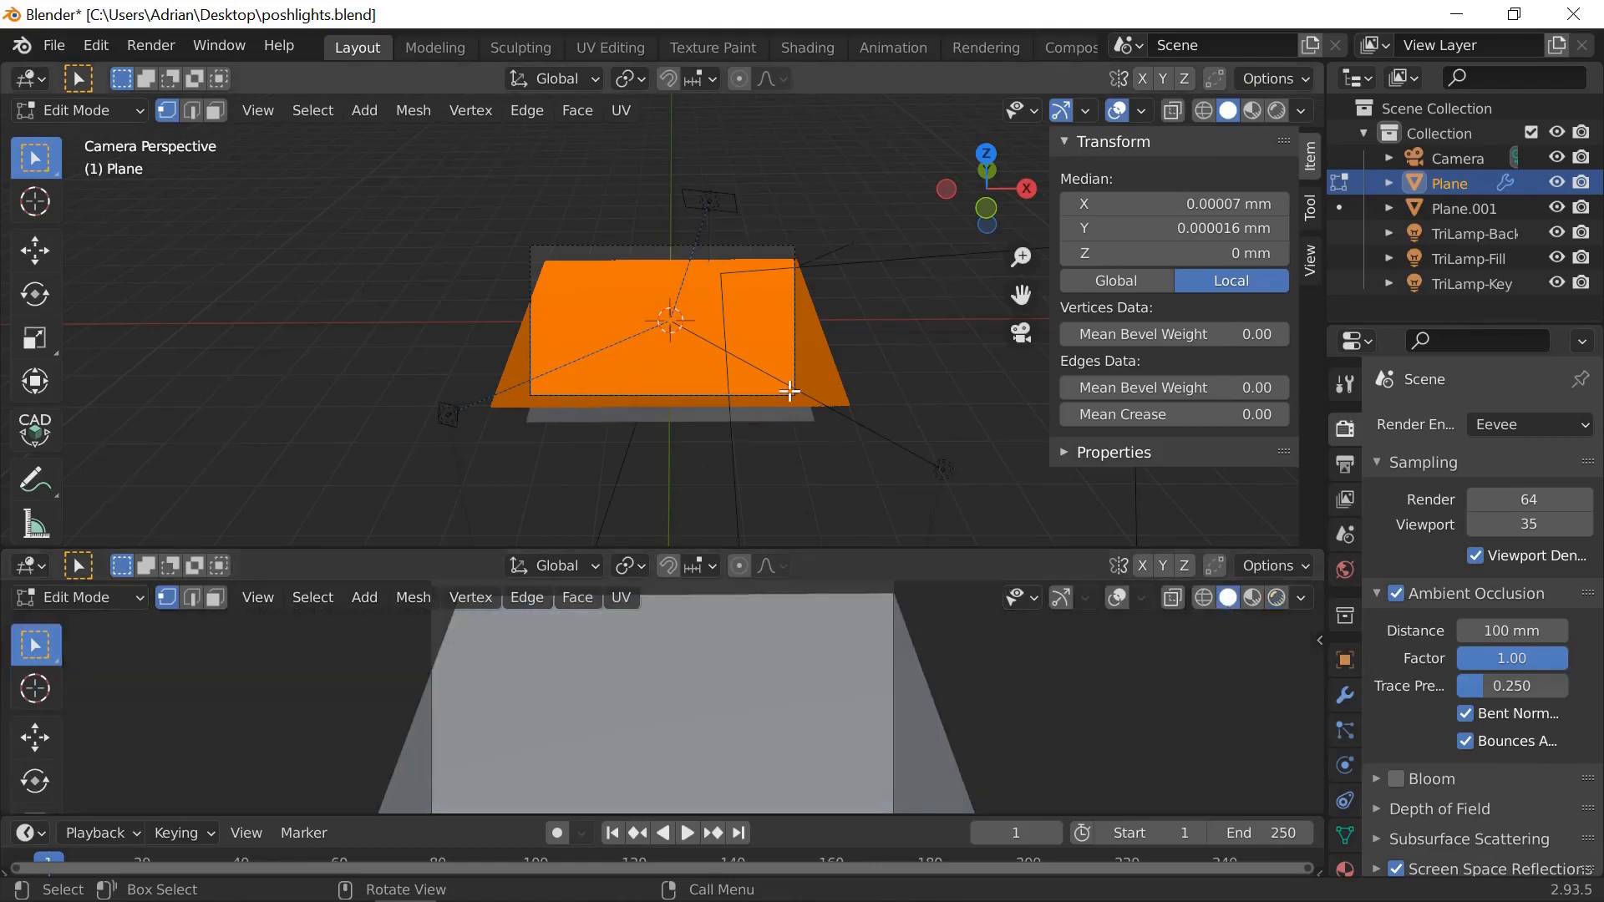
Step: Examine the Plane's mesh density up close and return to Object Mode
scroll(670, 372, up, 8)
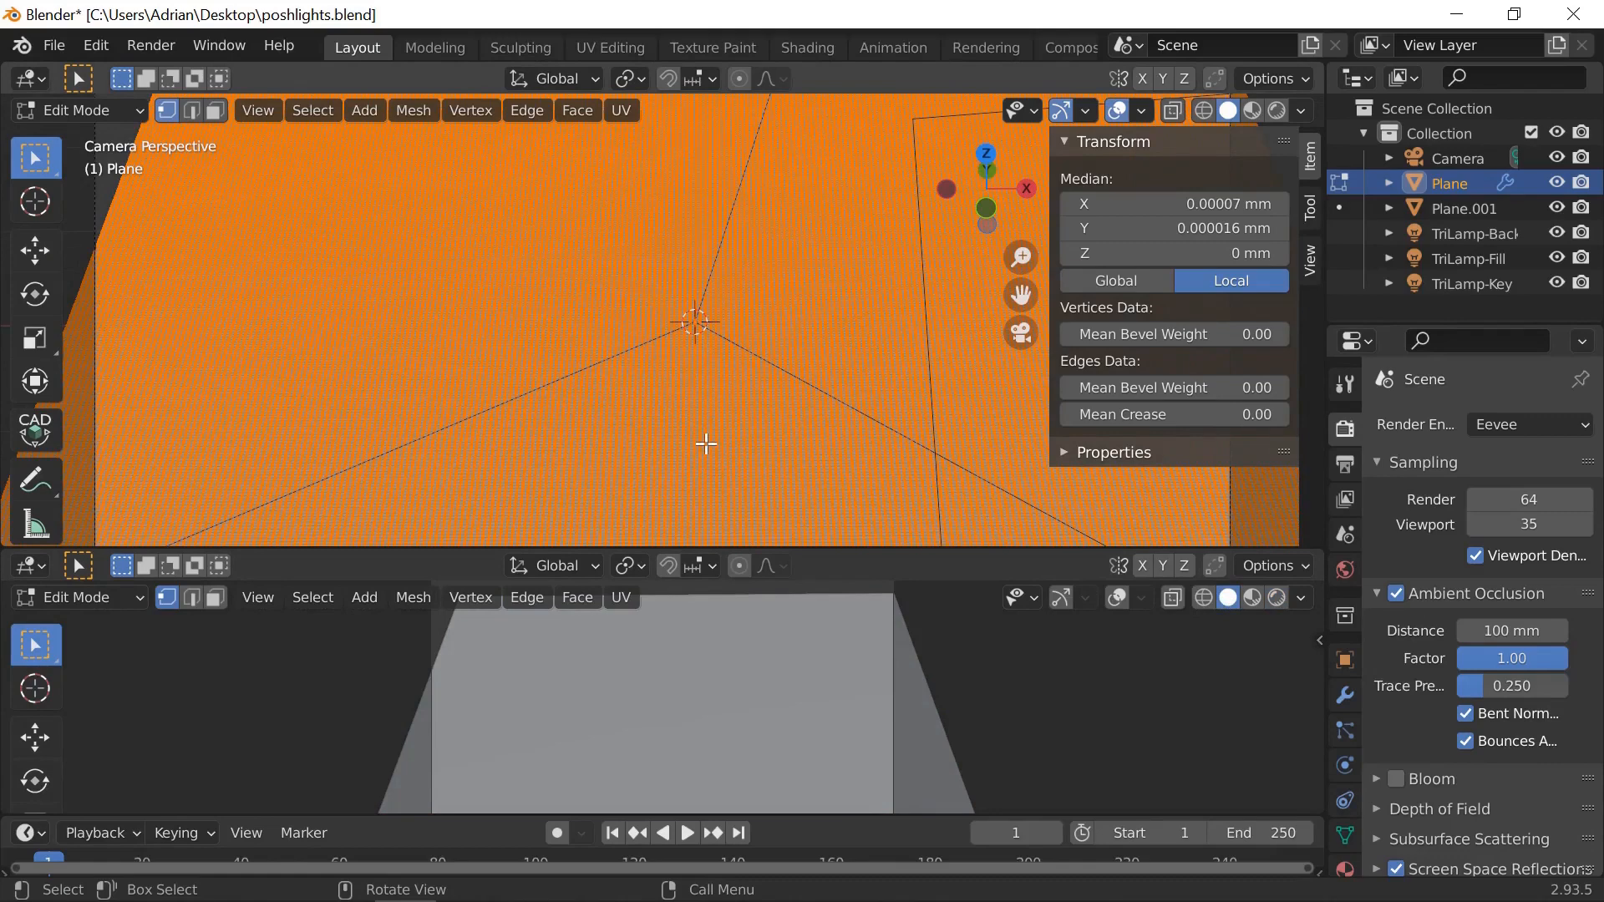
scroll(705, 443, down, 6)
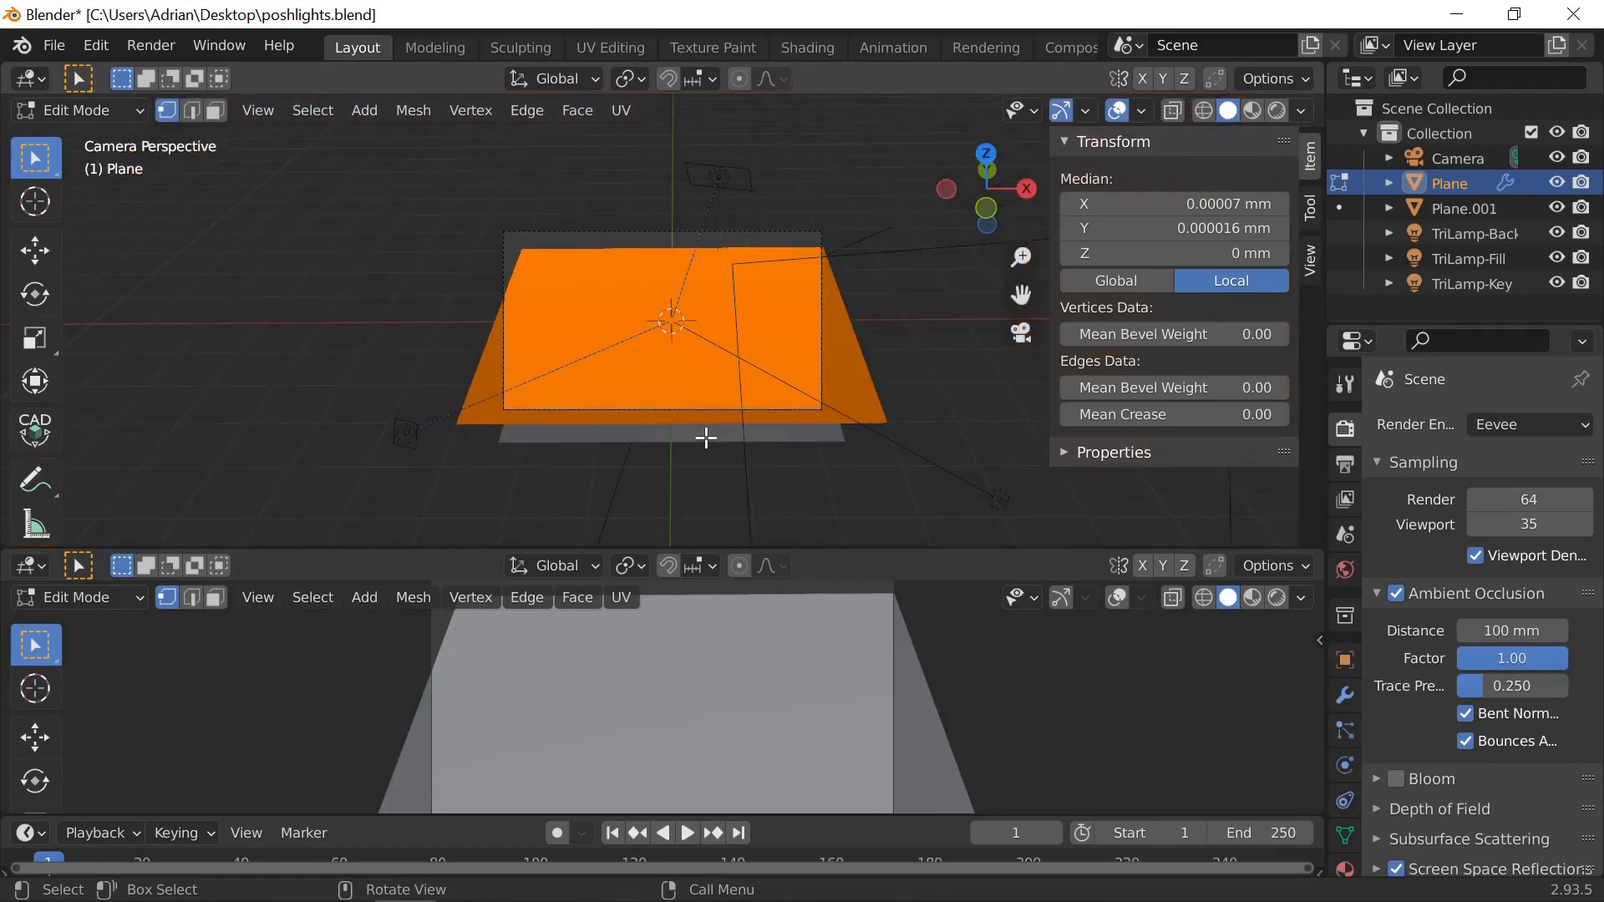
click(137, 111)
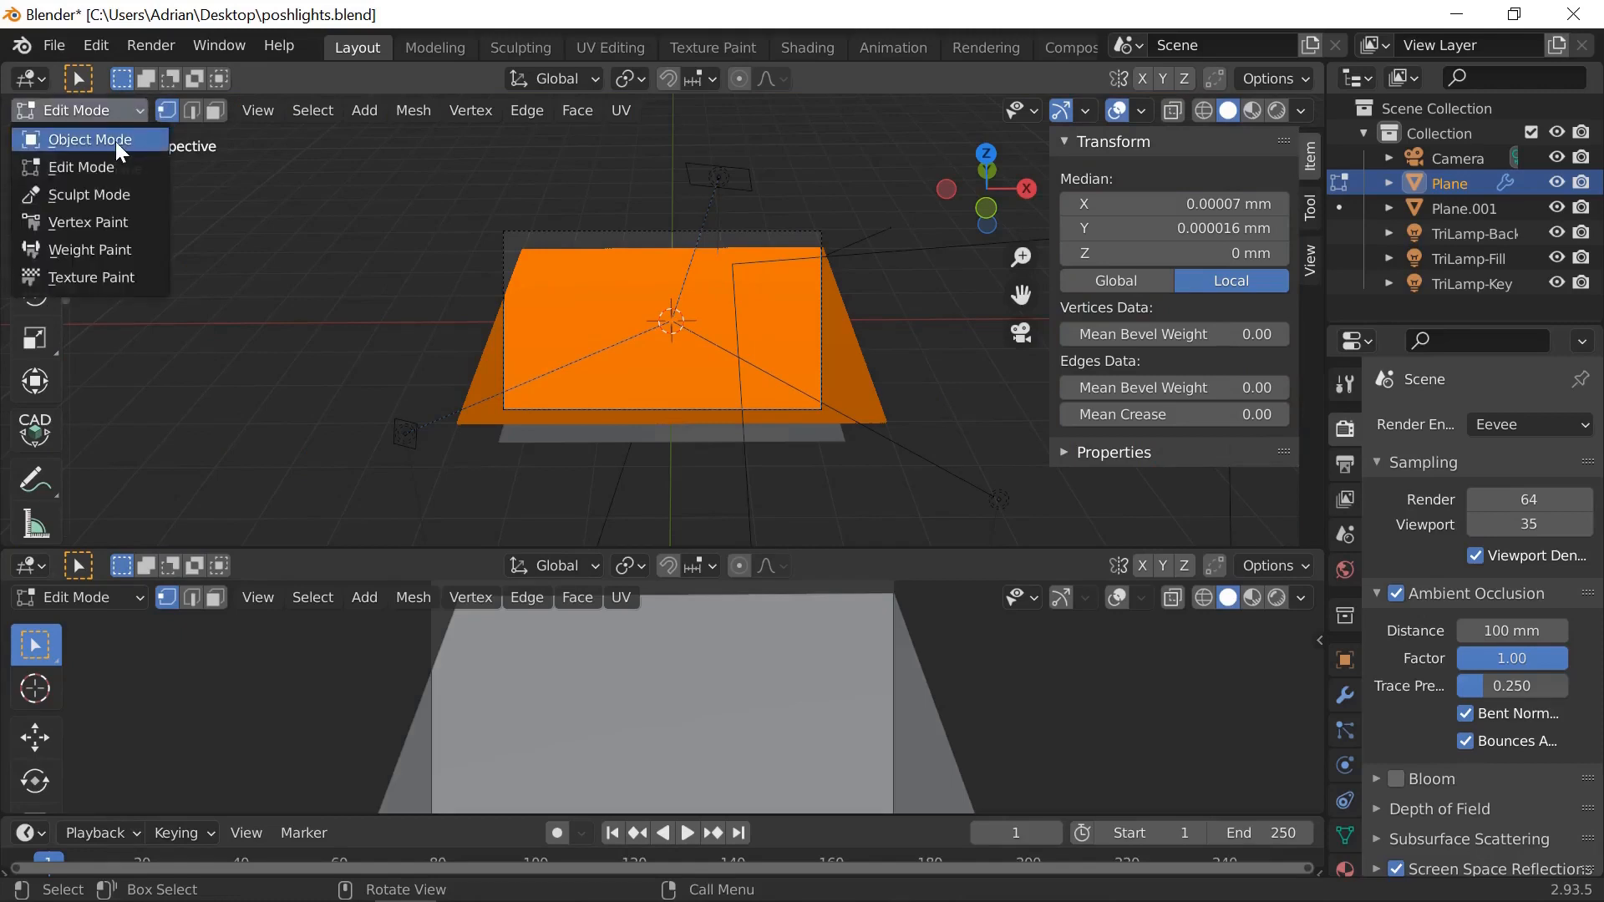
click(115, 140)
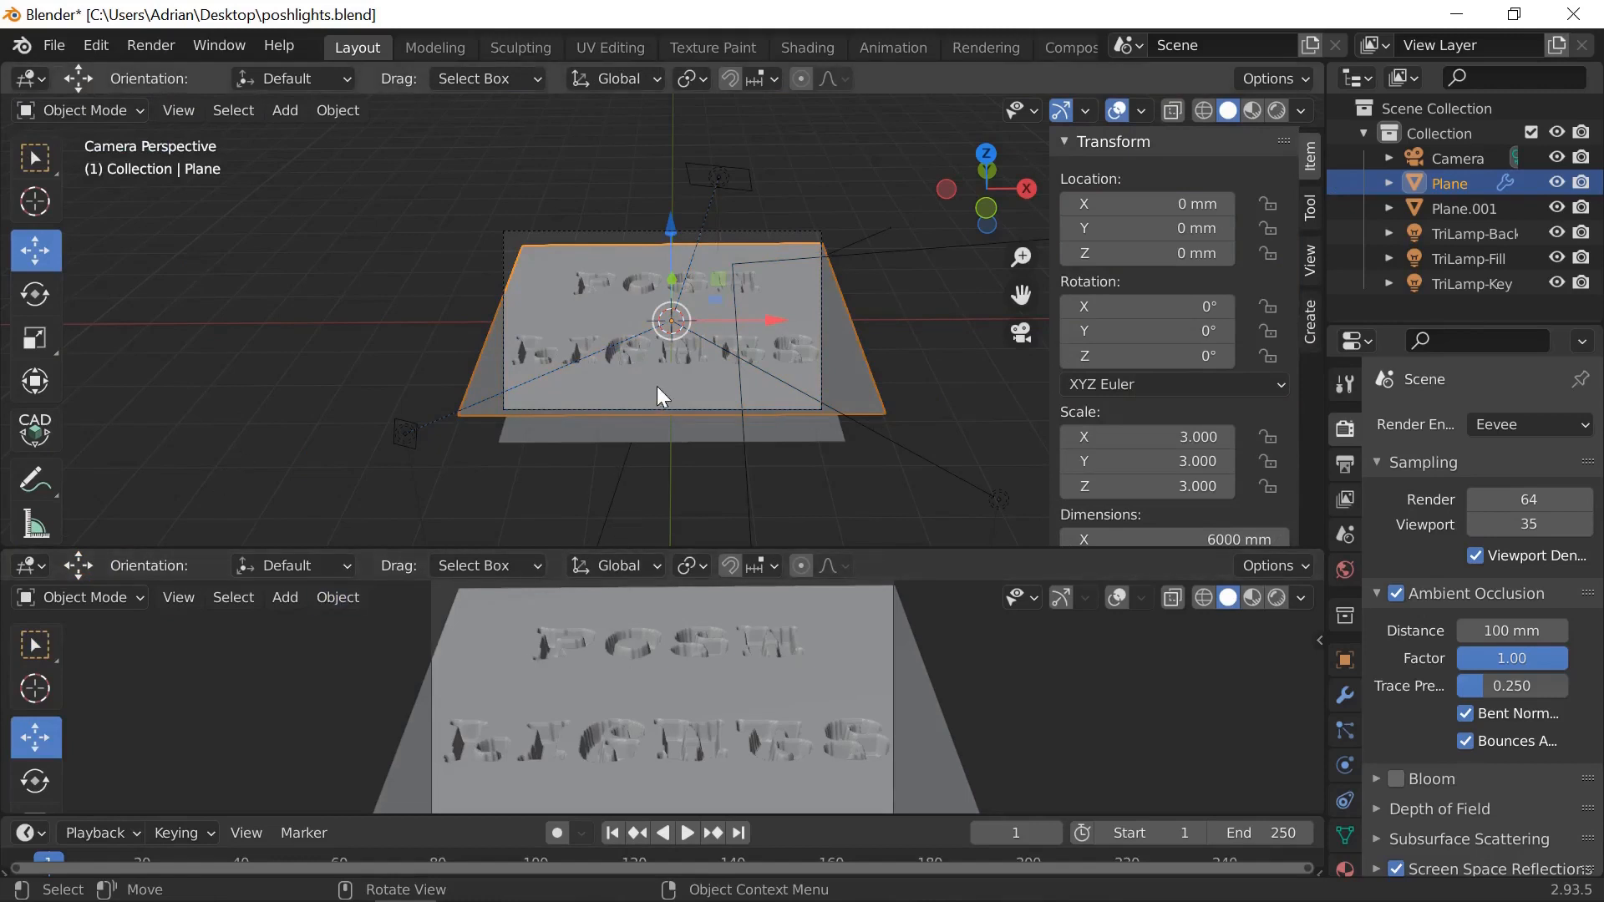
Step: Set the Plane's Subdivision modifier to 2 levels for both viewport and render
click(1345, 695)
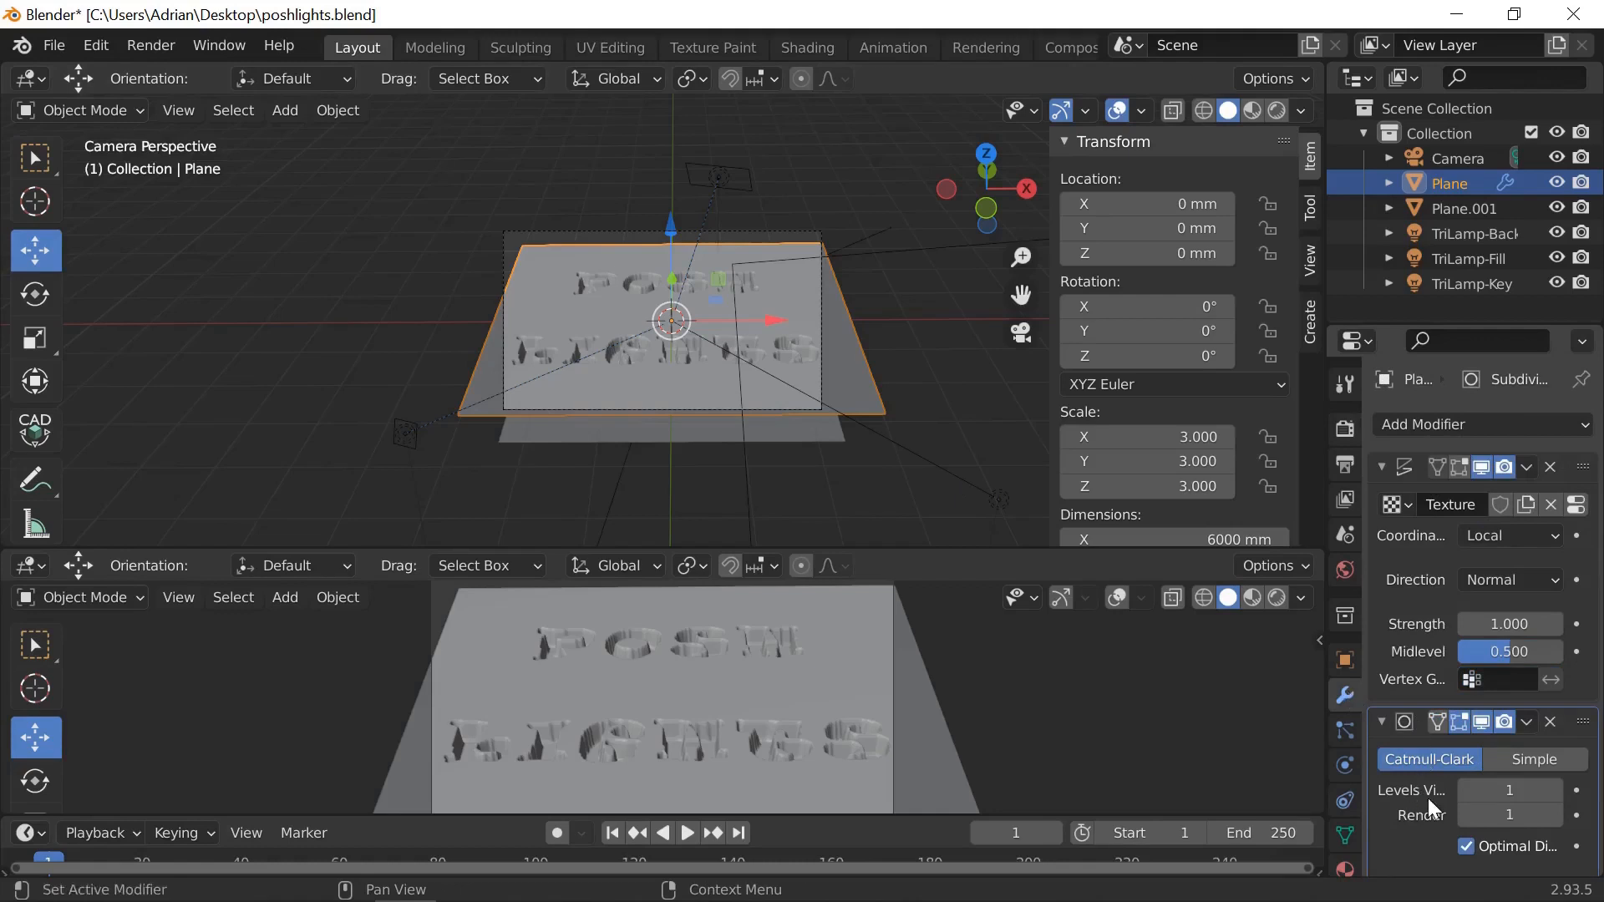
scroll(1453, 756, down, 1)
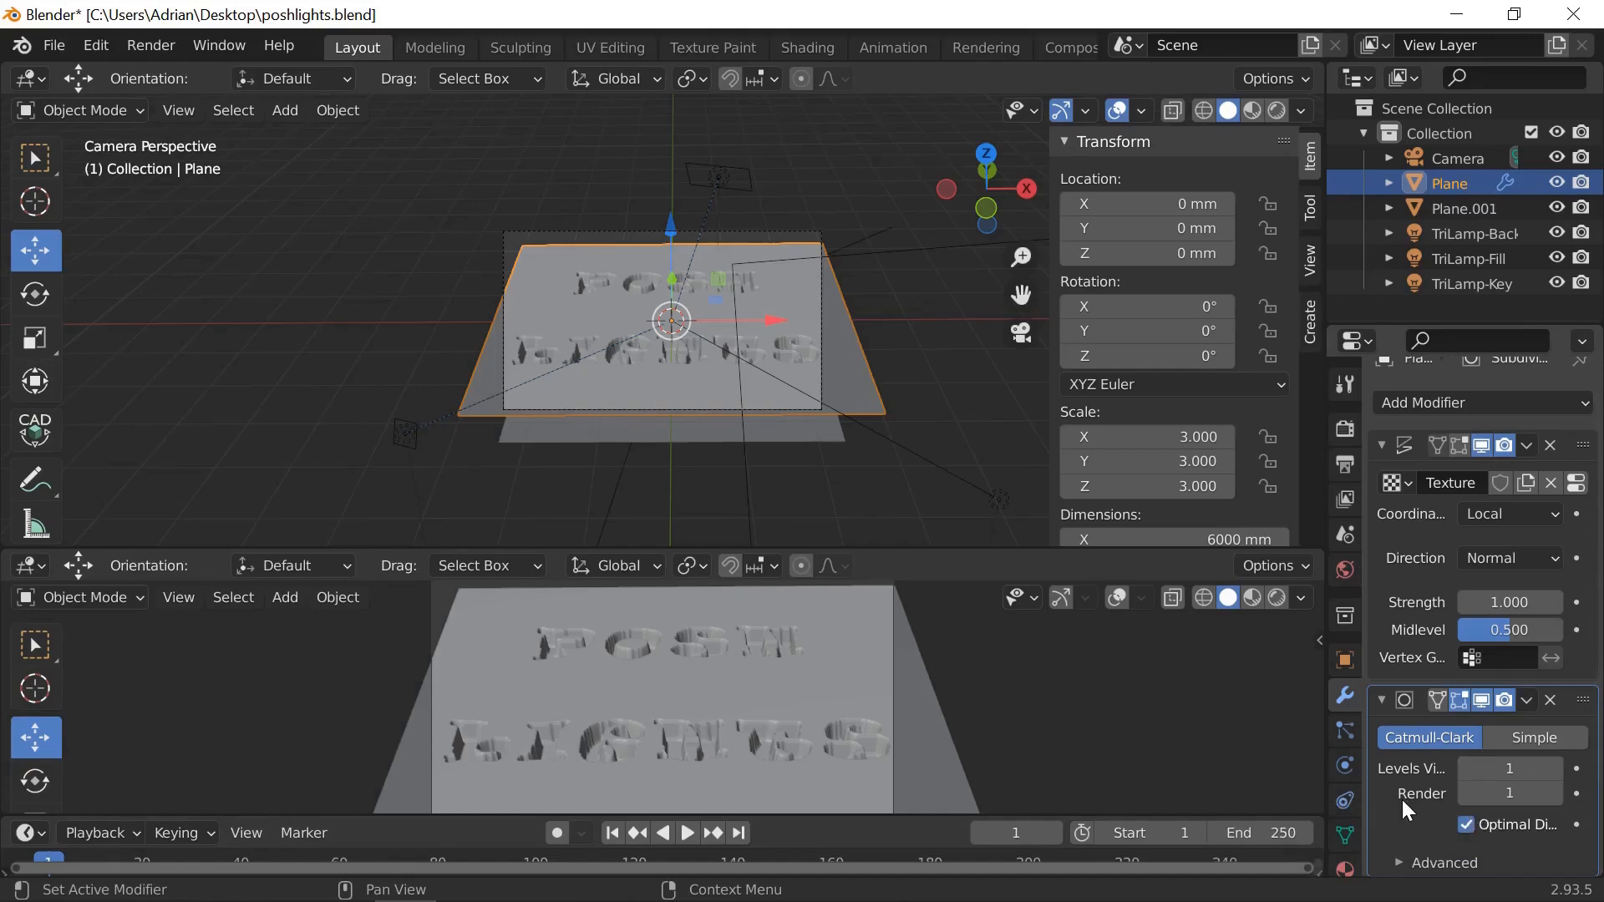
click(1557, 794)
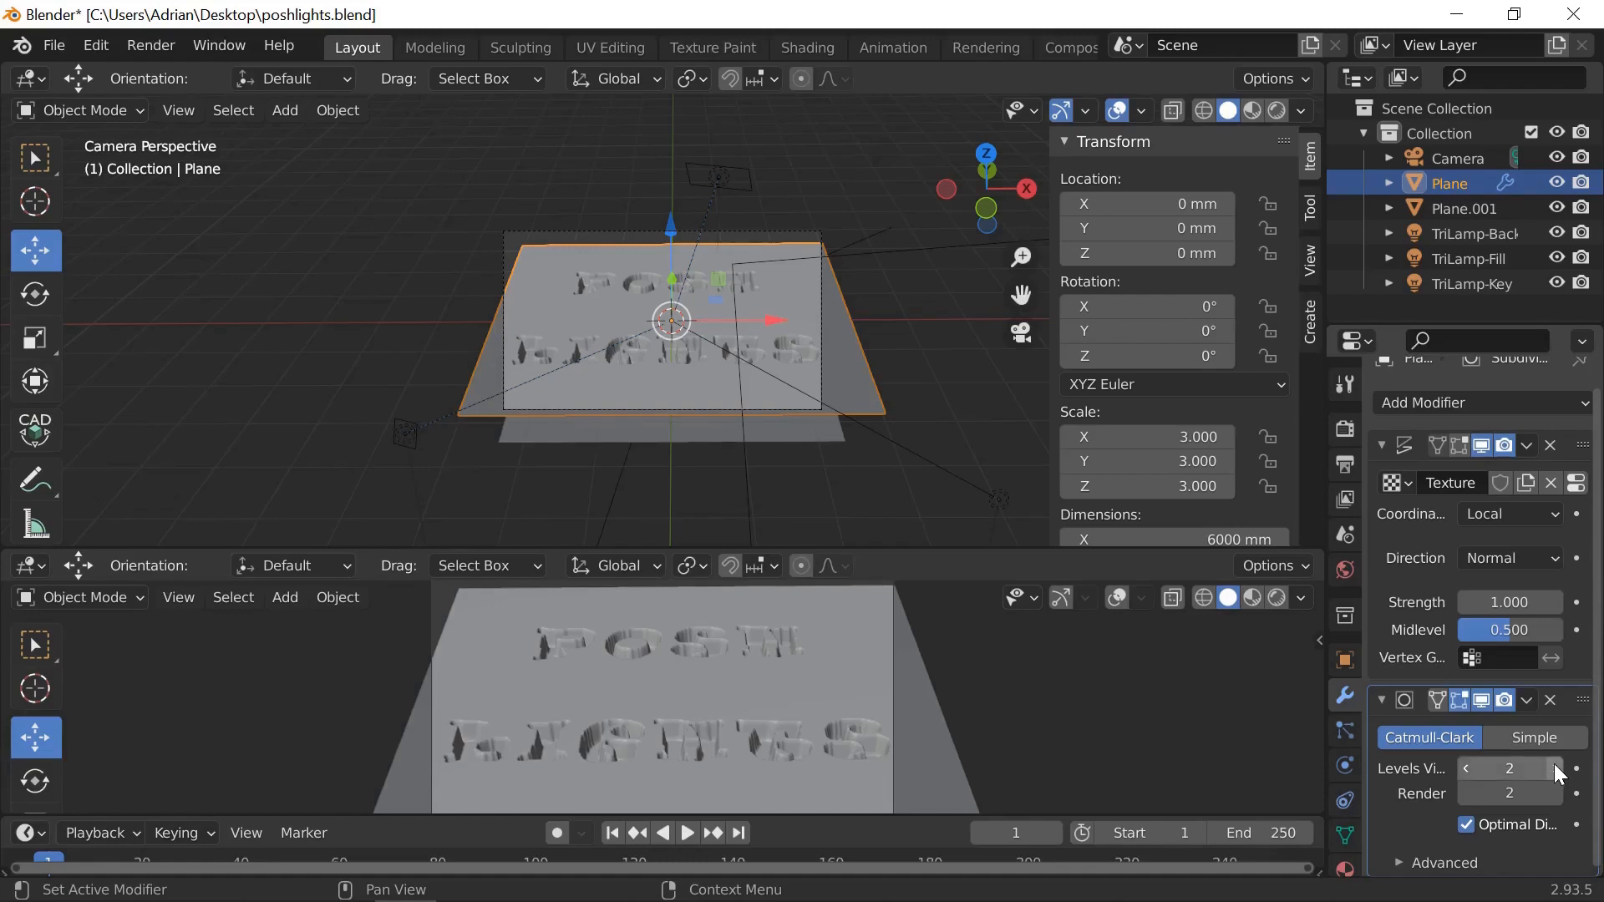
click(1553, 767)
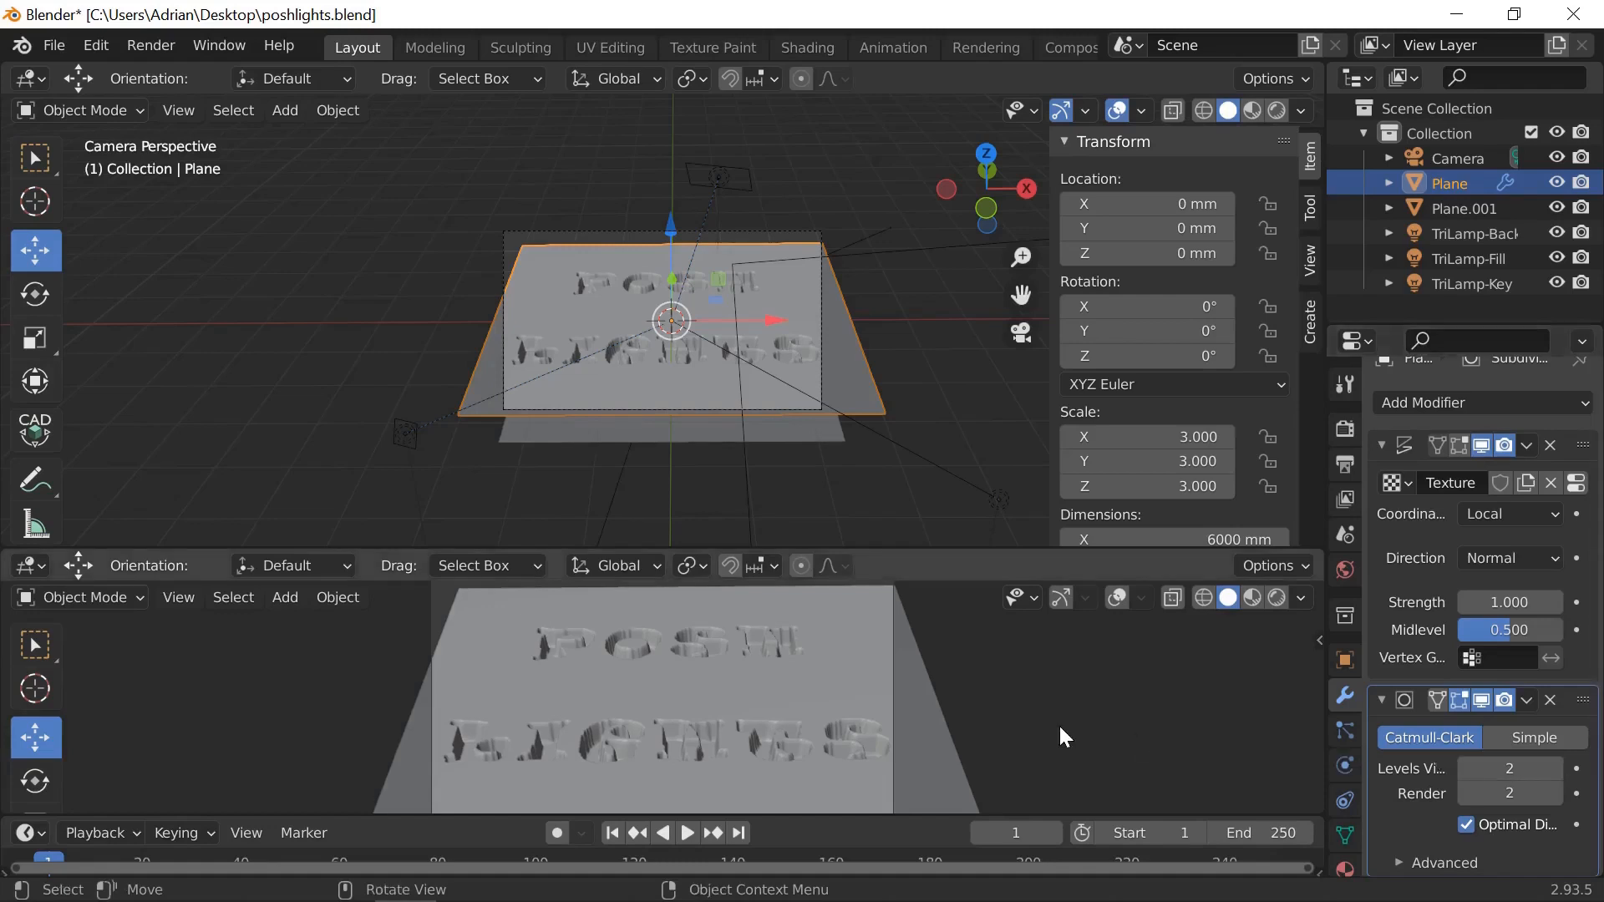
Step: Return the lower viewport to rendered shading, inspect the lettering, and try the Simple subdivision type on the Plane
click(1277, 598)
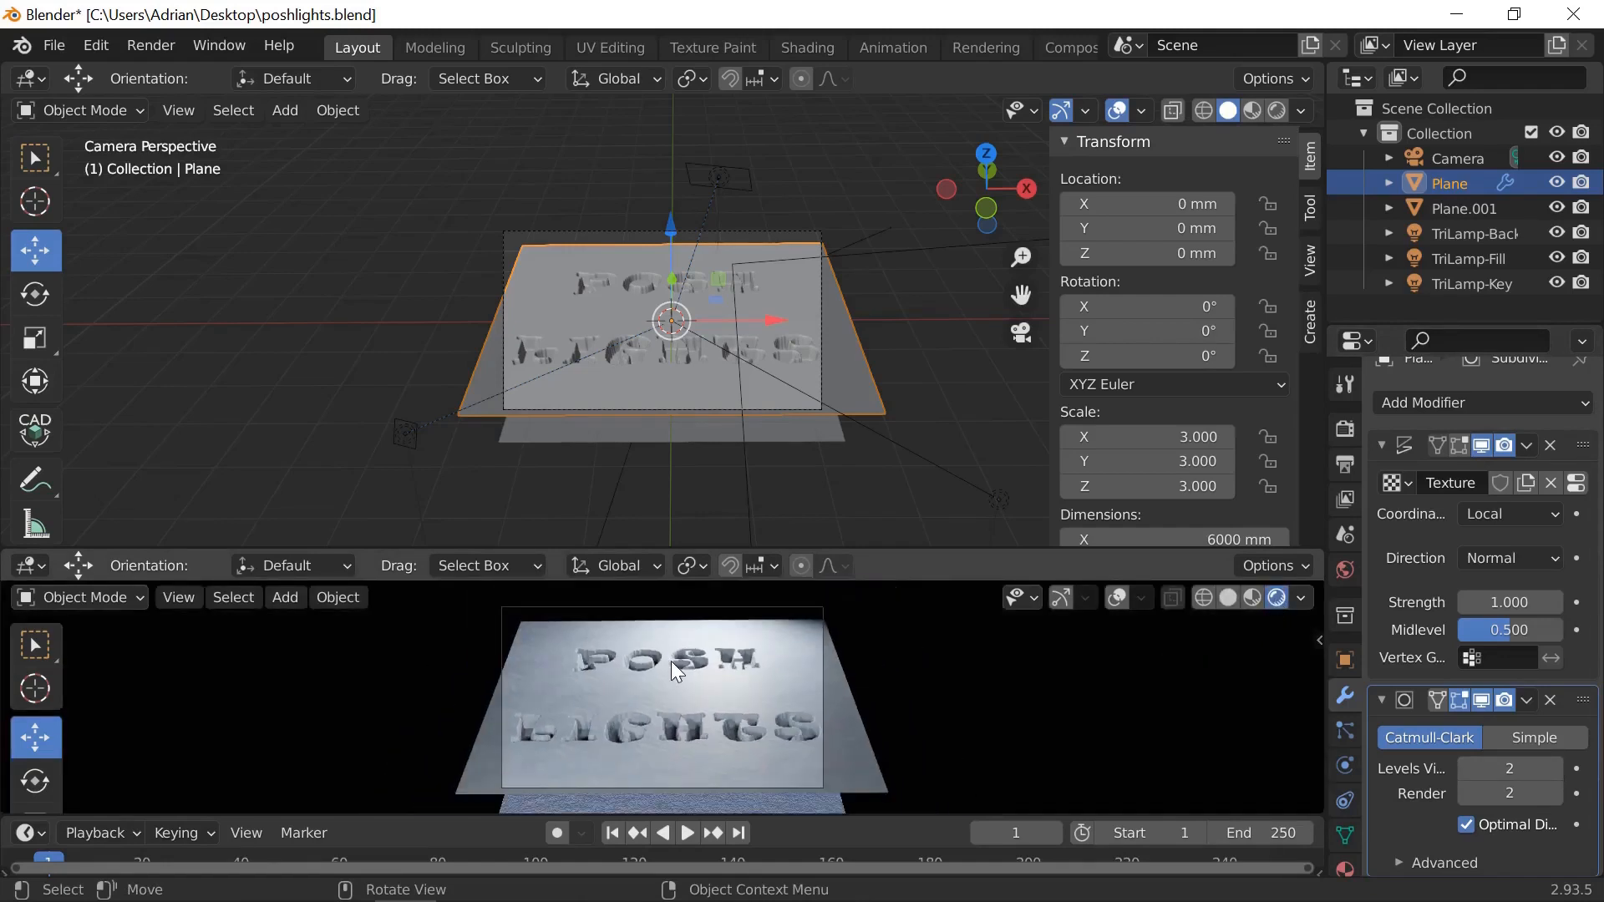
scroll(673, 660, up, 2)
scroll(675, 660, up, 2)
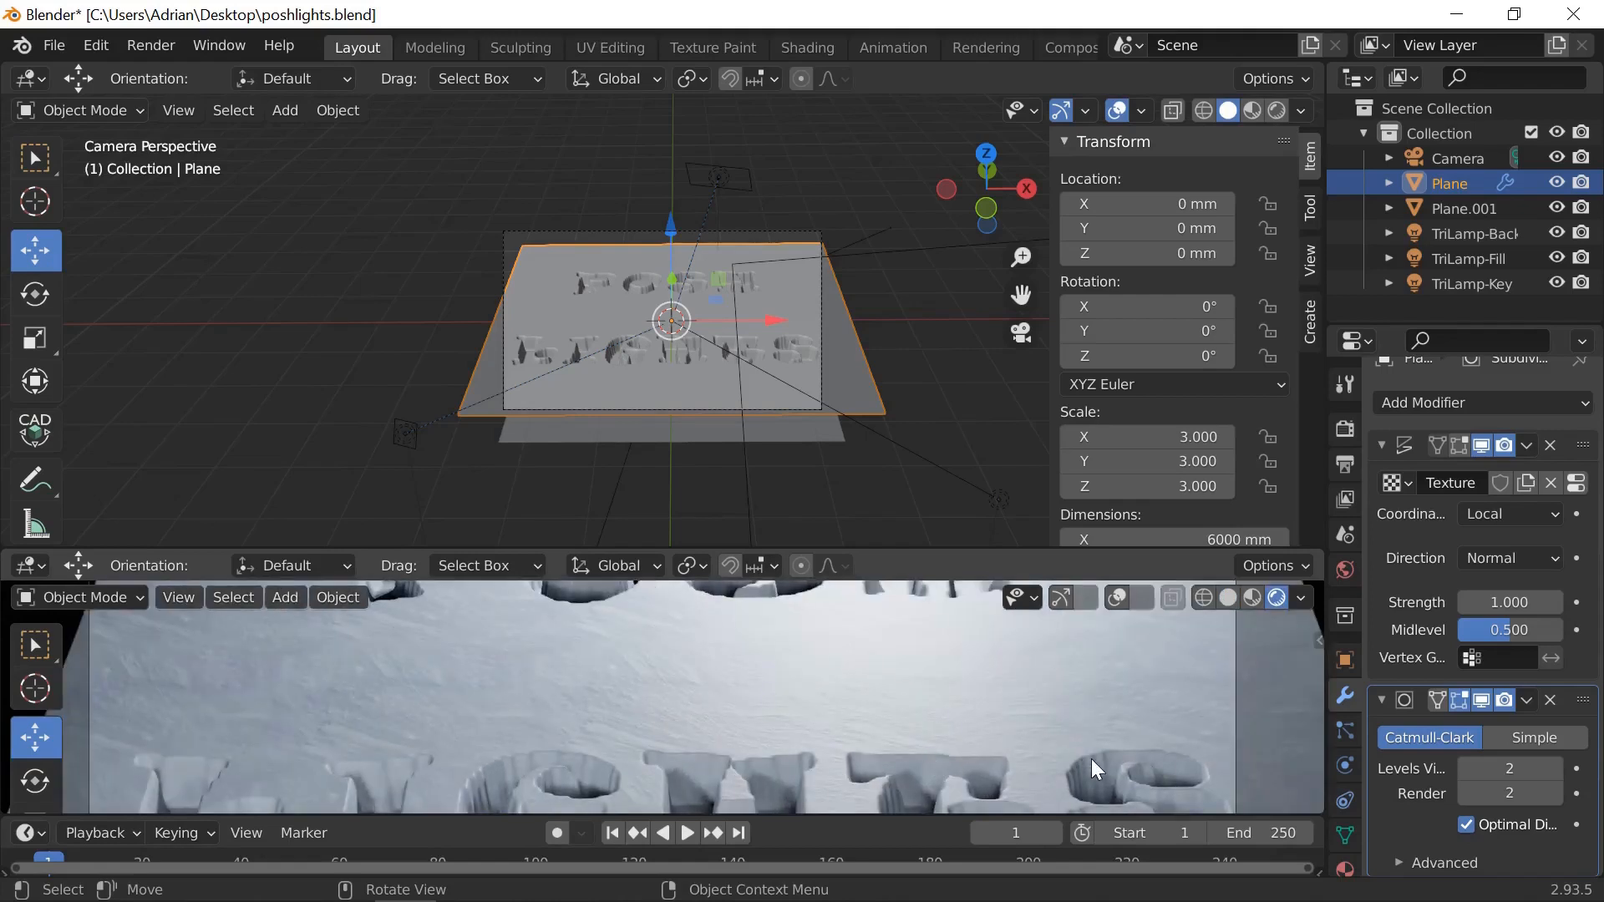
scroll(1068, 742, down, 4)
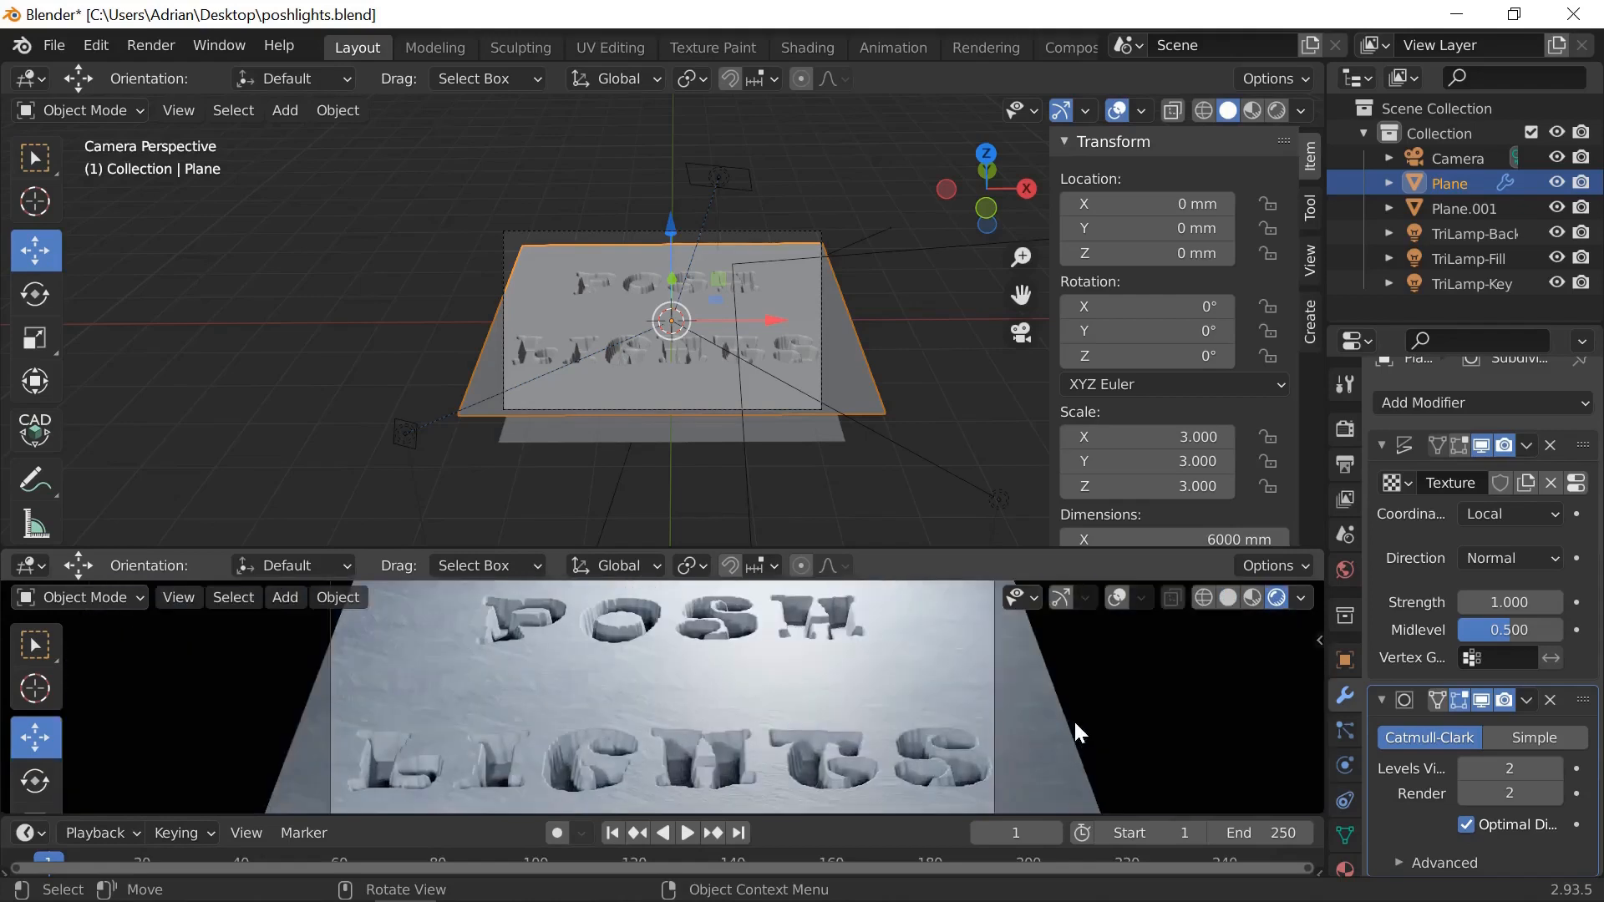
click(1533, 737)
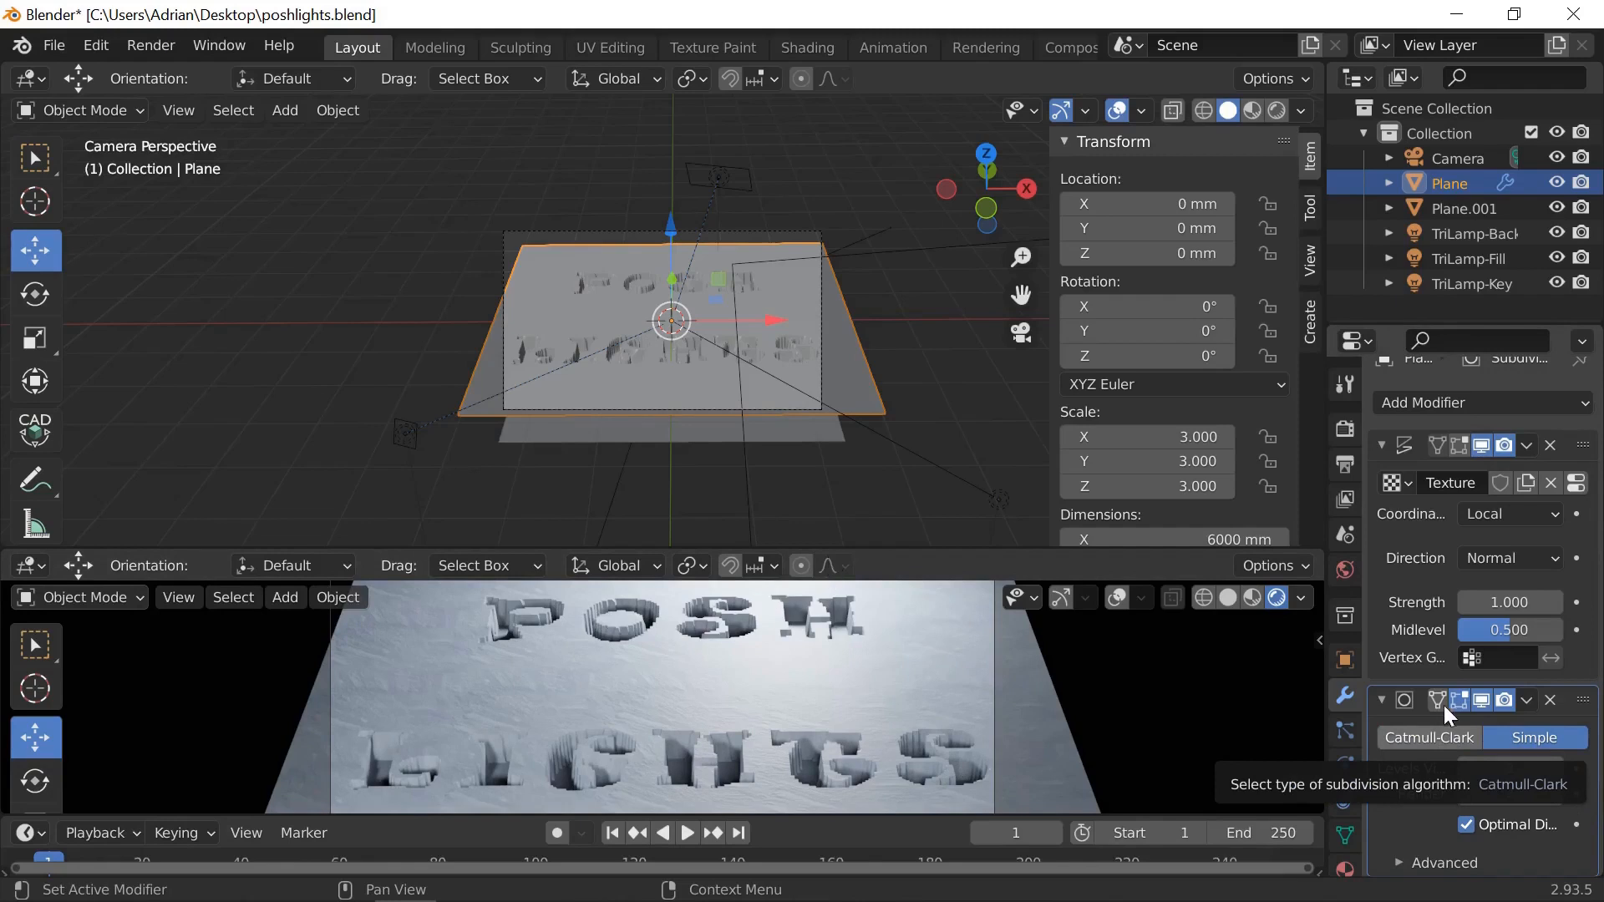
Step: Select the Camera and examine its lens and sensor settings with Sensor Fit on Auto
click(1440, 158)
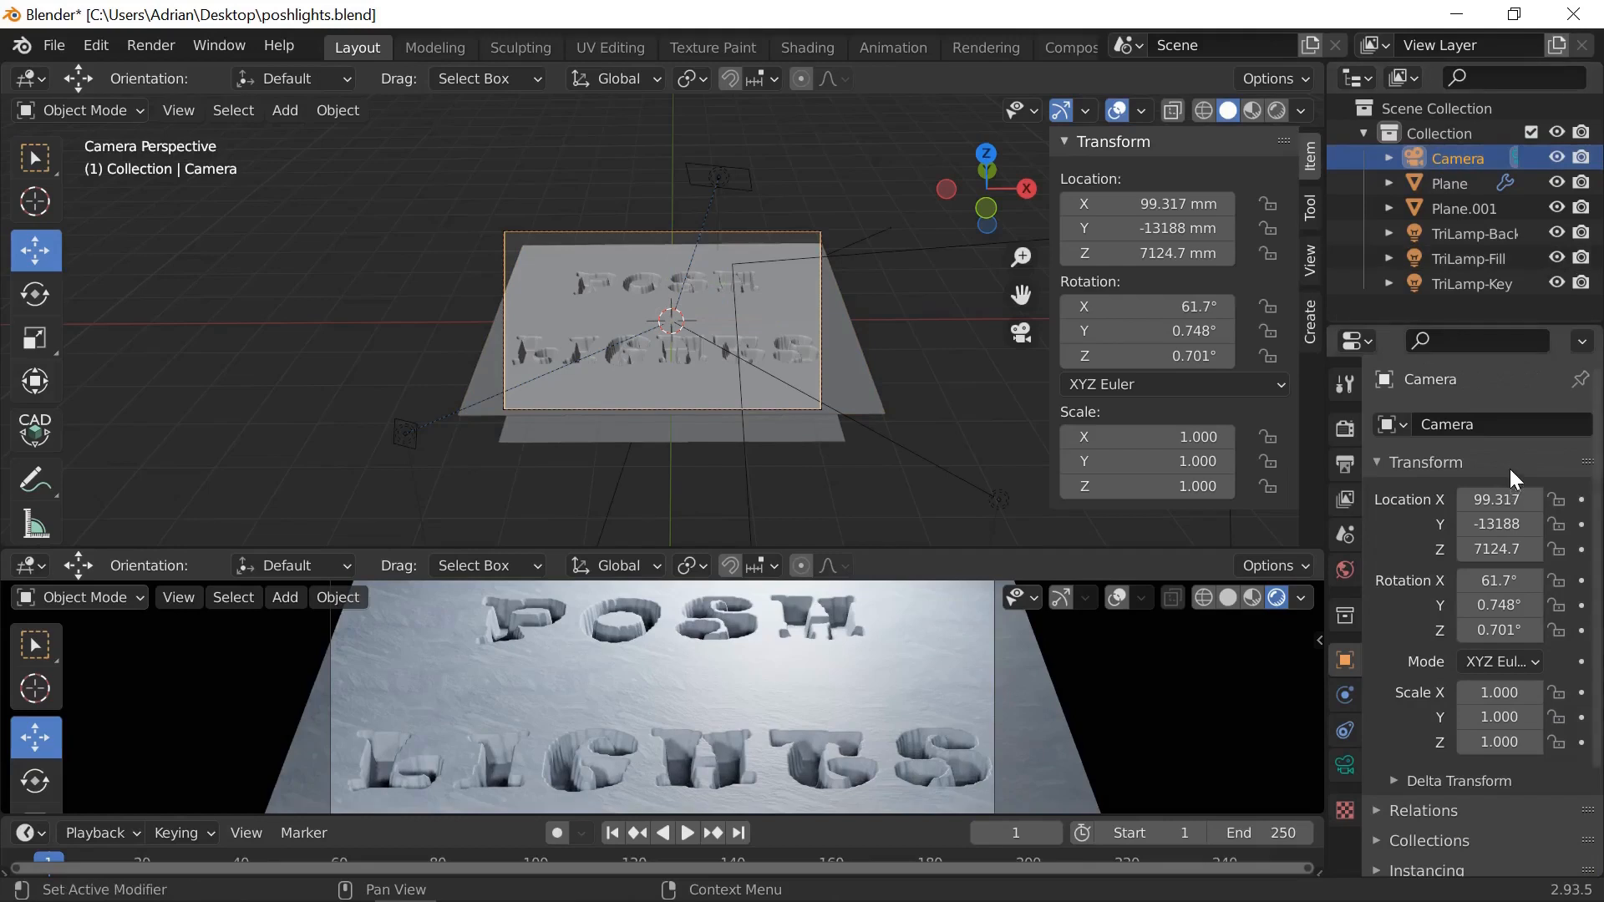
click(1343, 763)
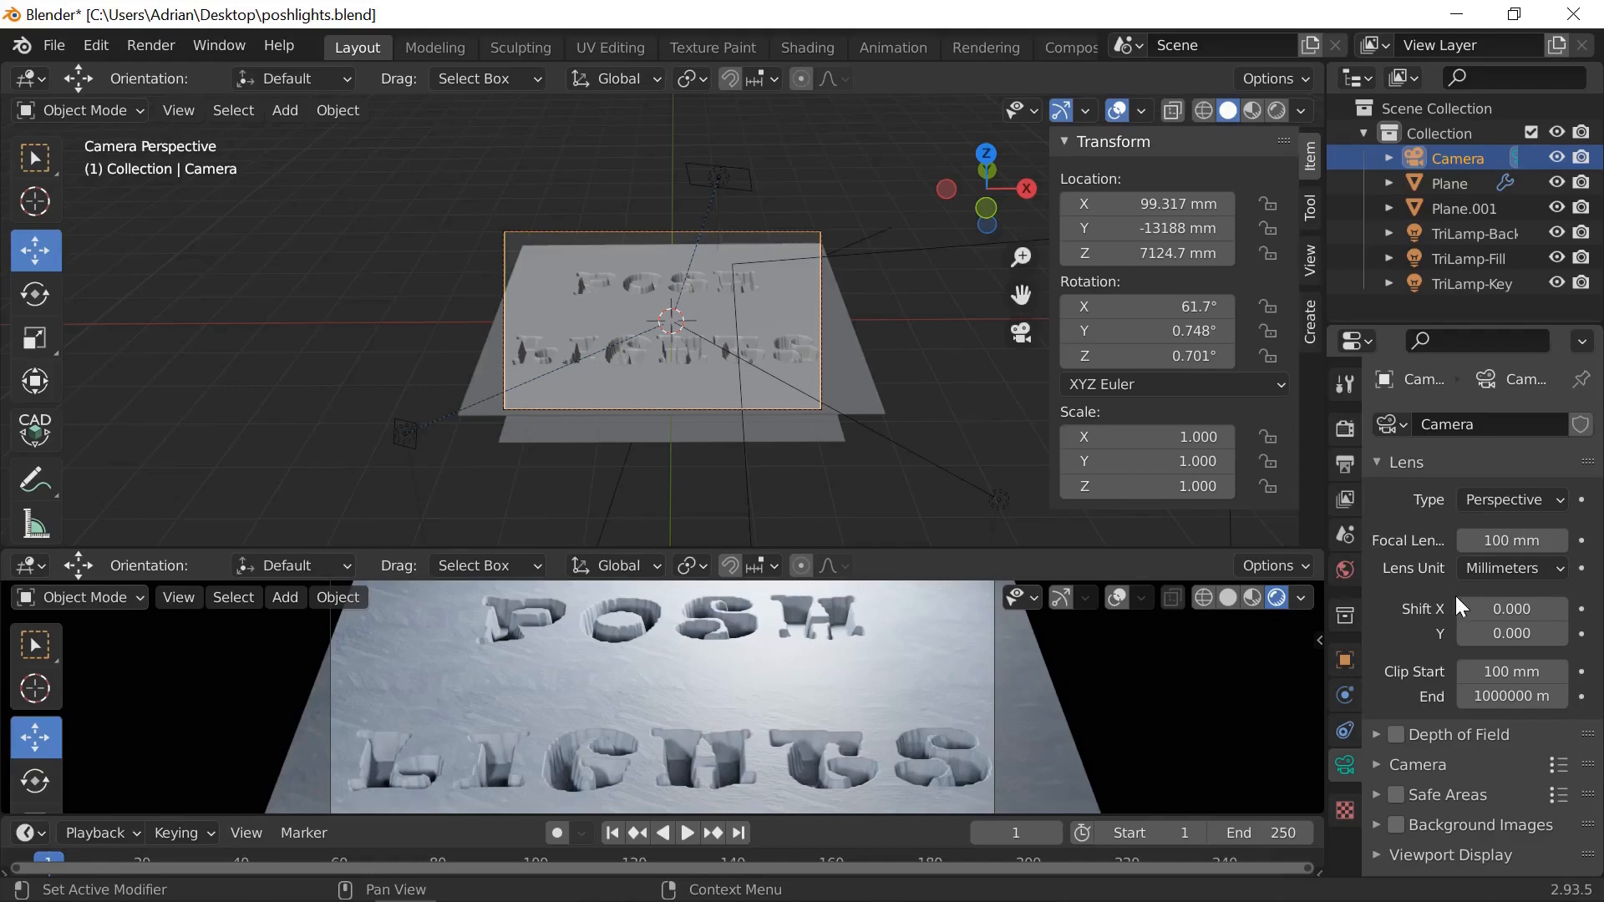
scroll(1420, 653, down, 1)
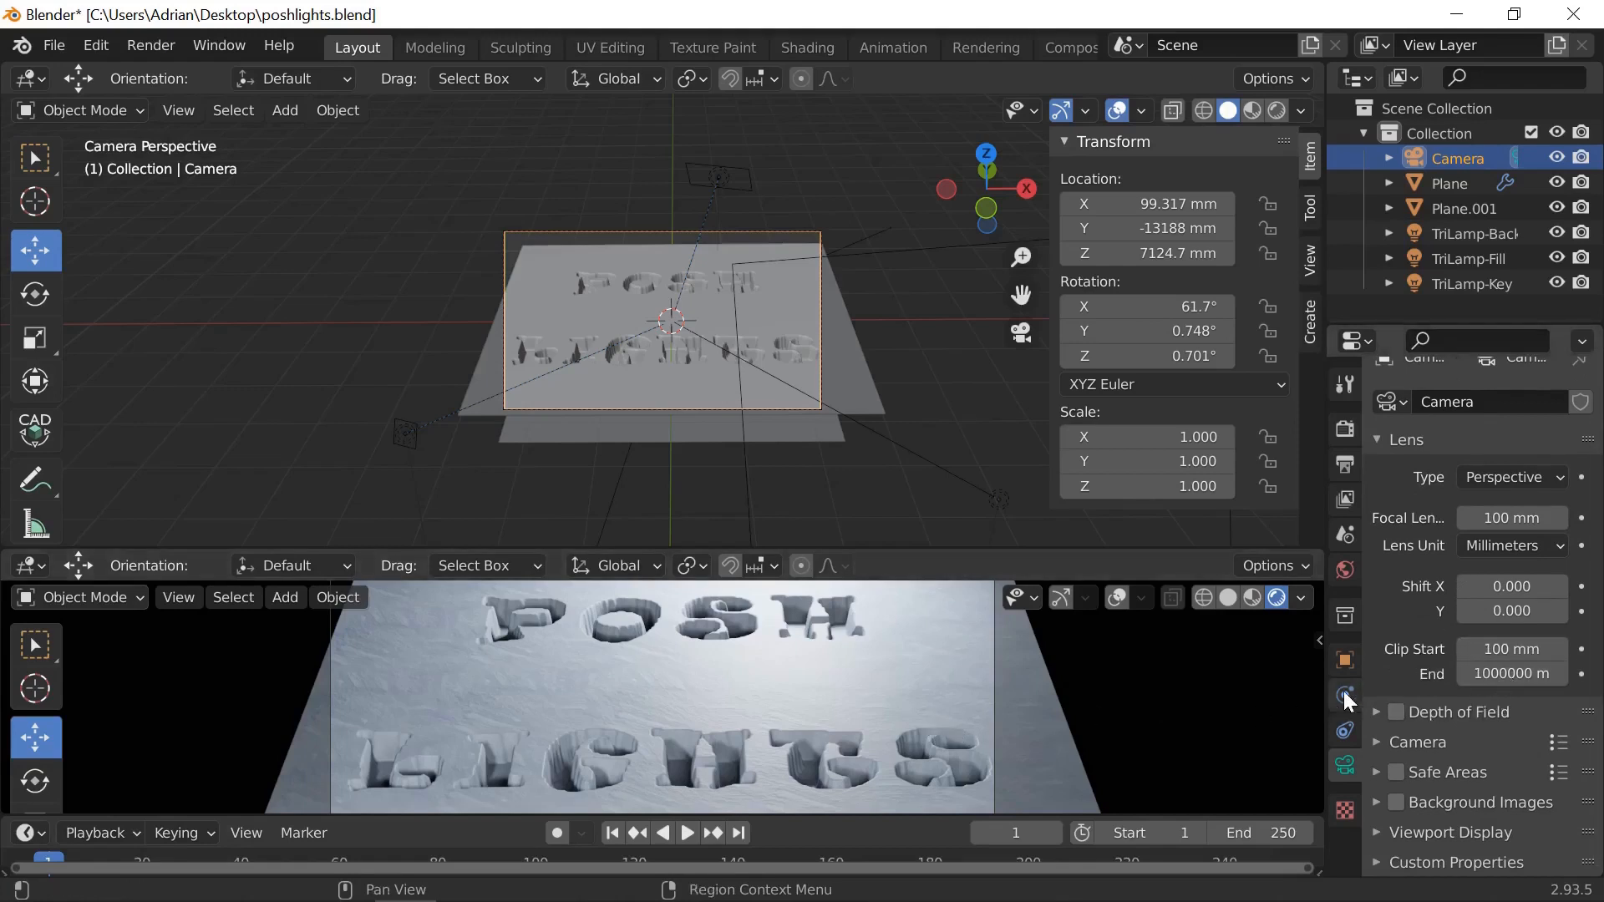
click(1377, 741)
scroll(1445, 734, down, 2)
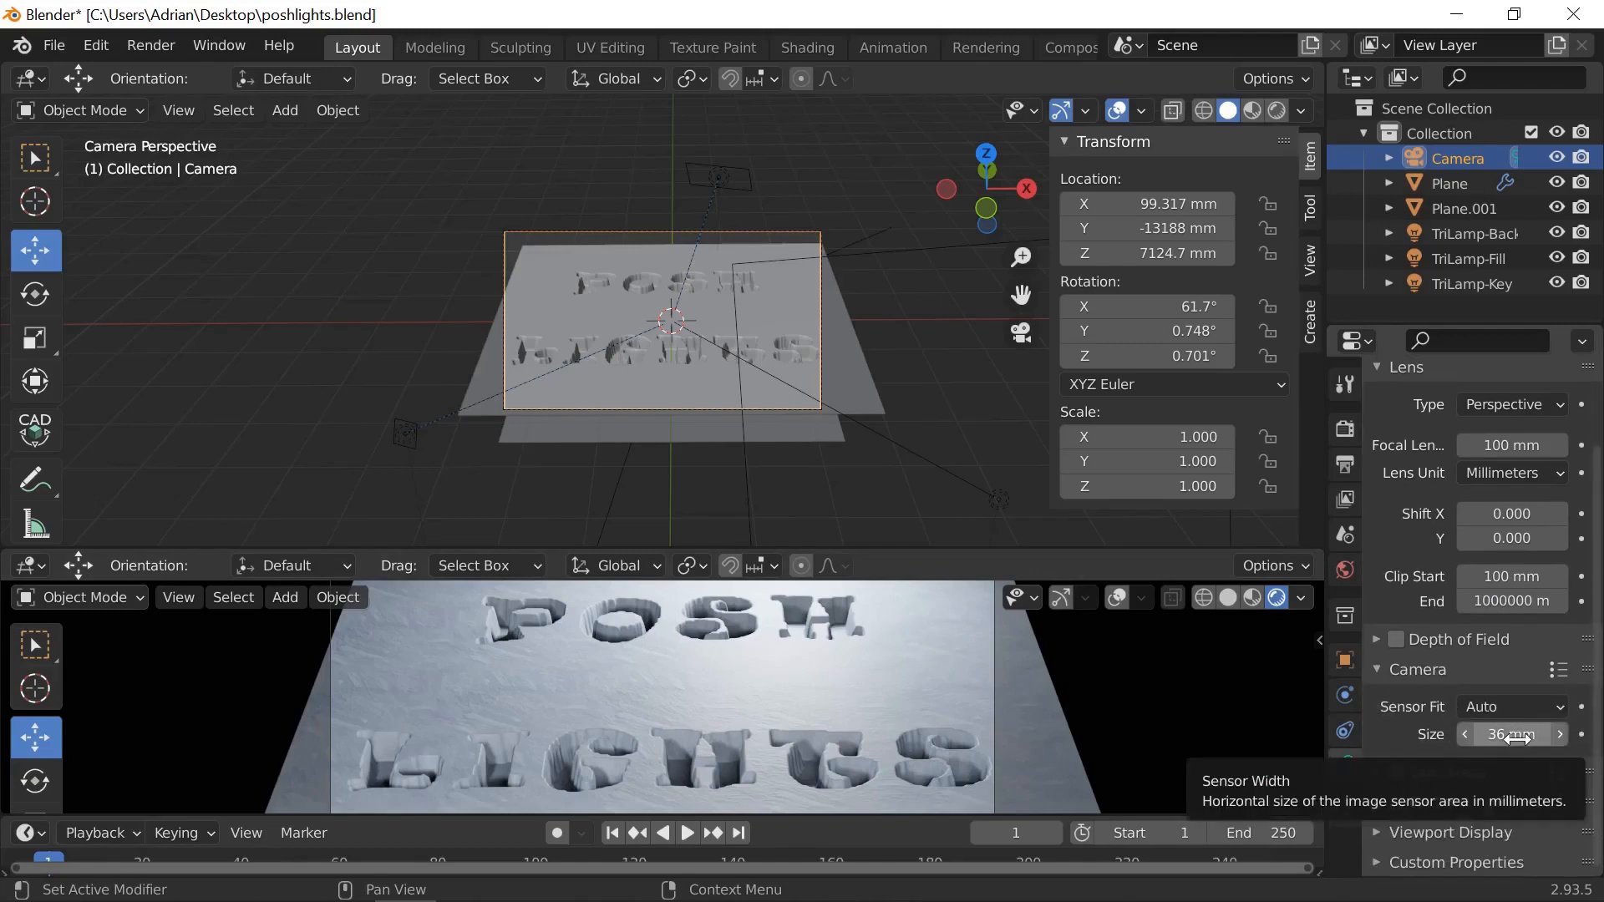
click(1562, 703)
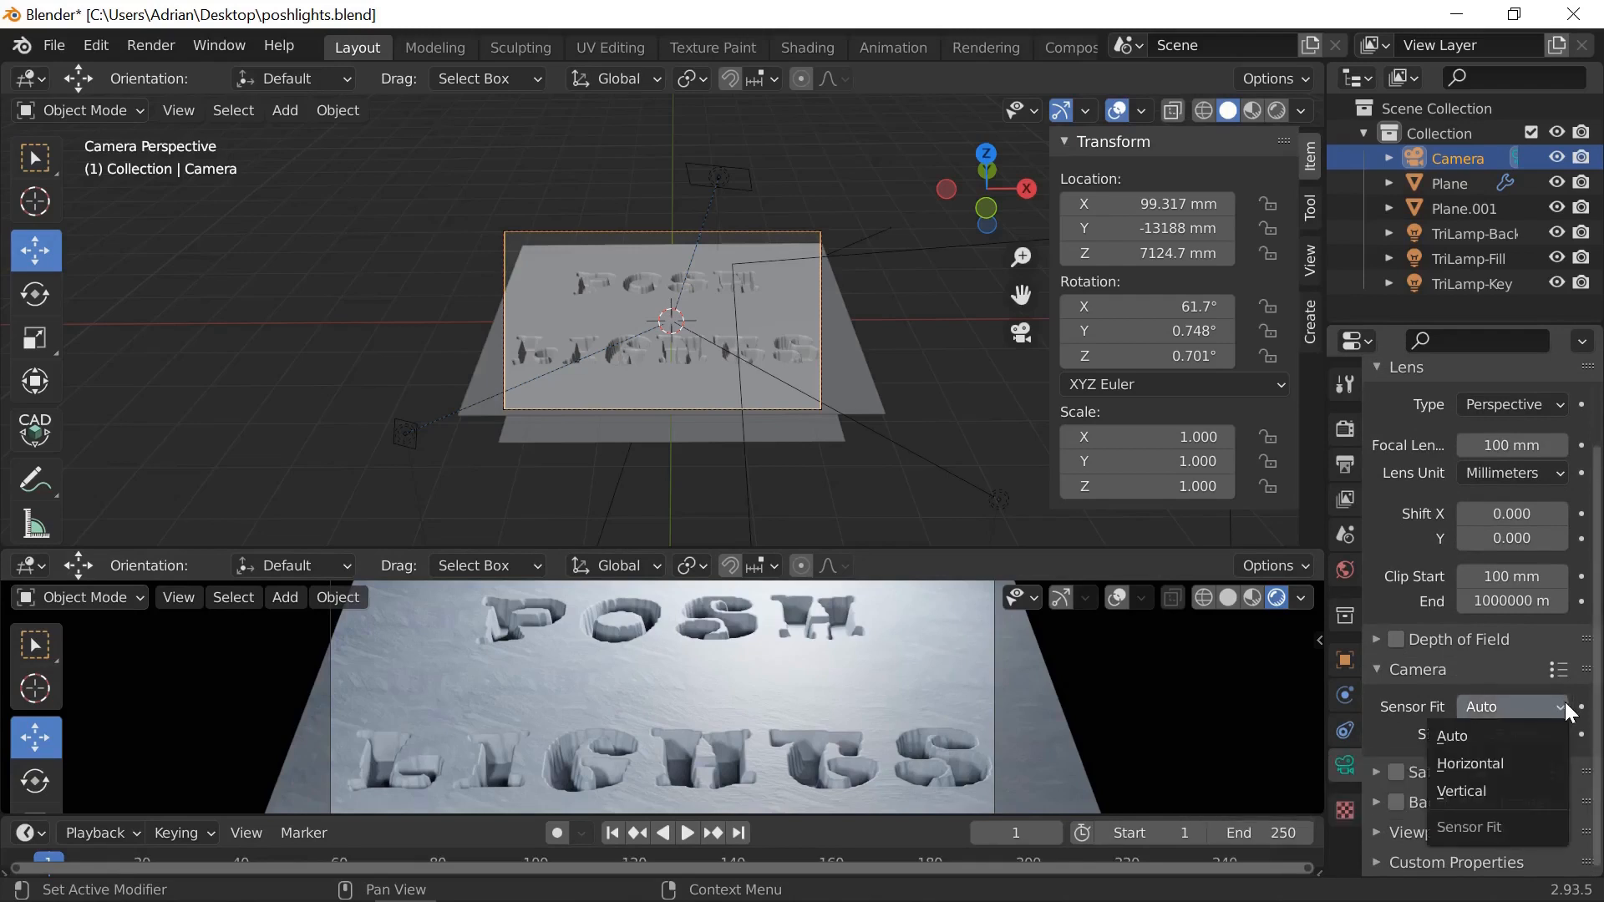
click(1495, 735)
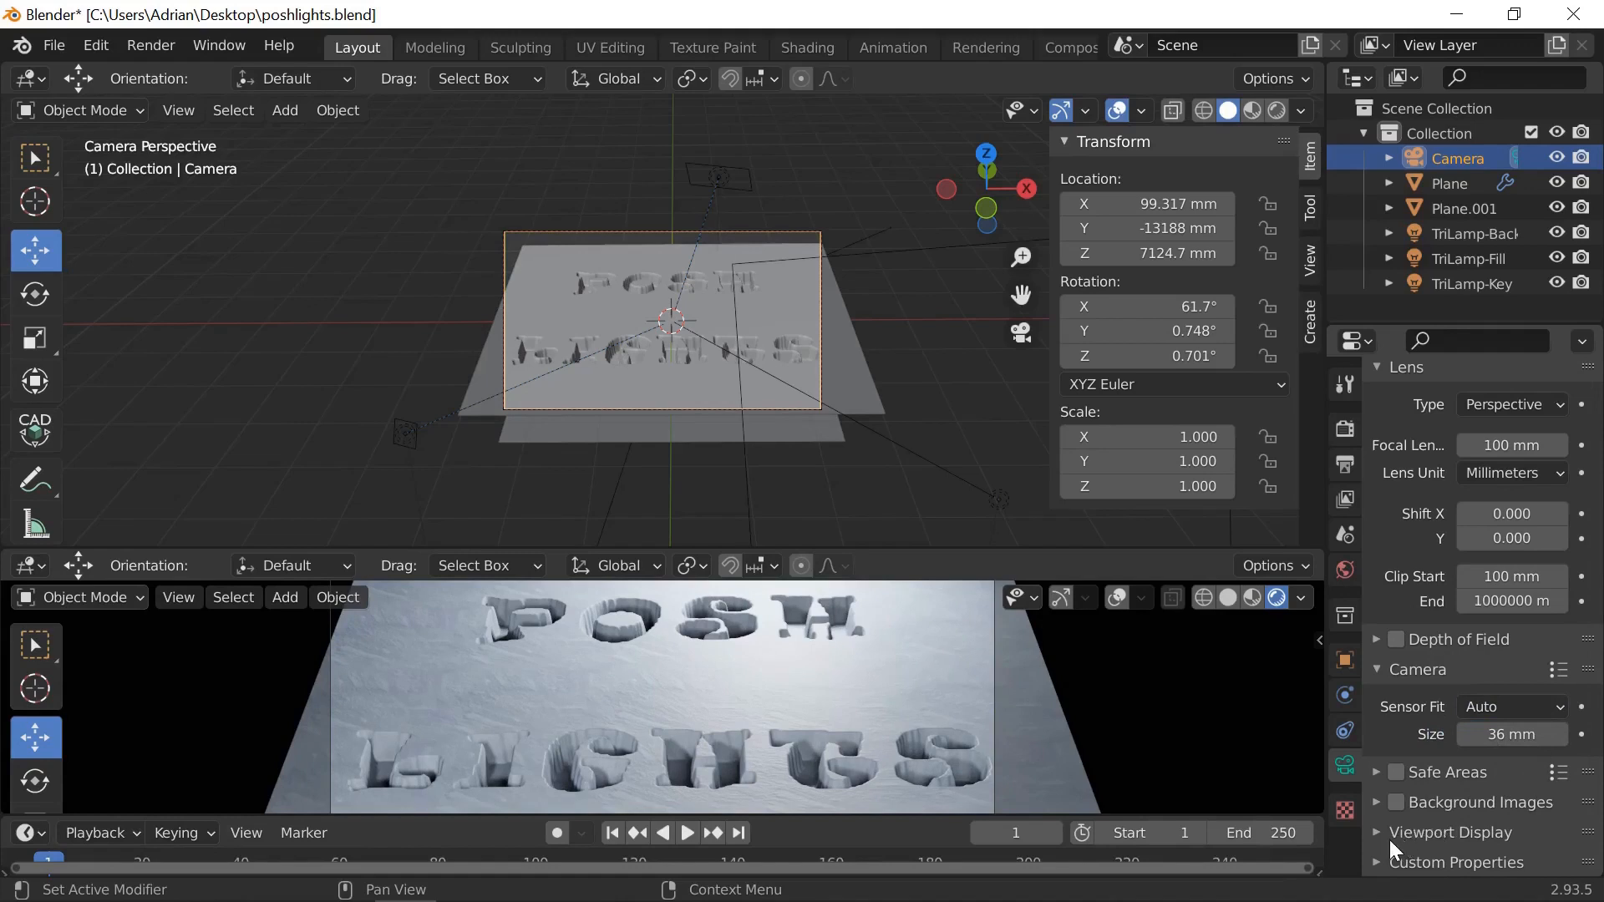
scroll(1401, 839, up, 3)
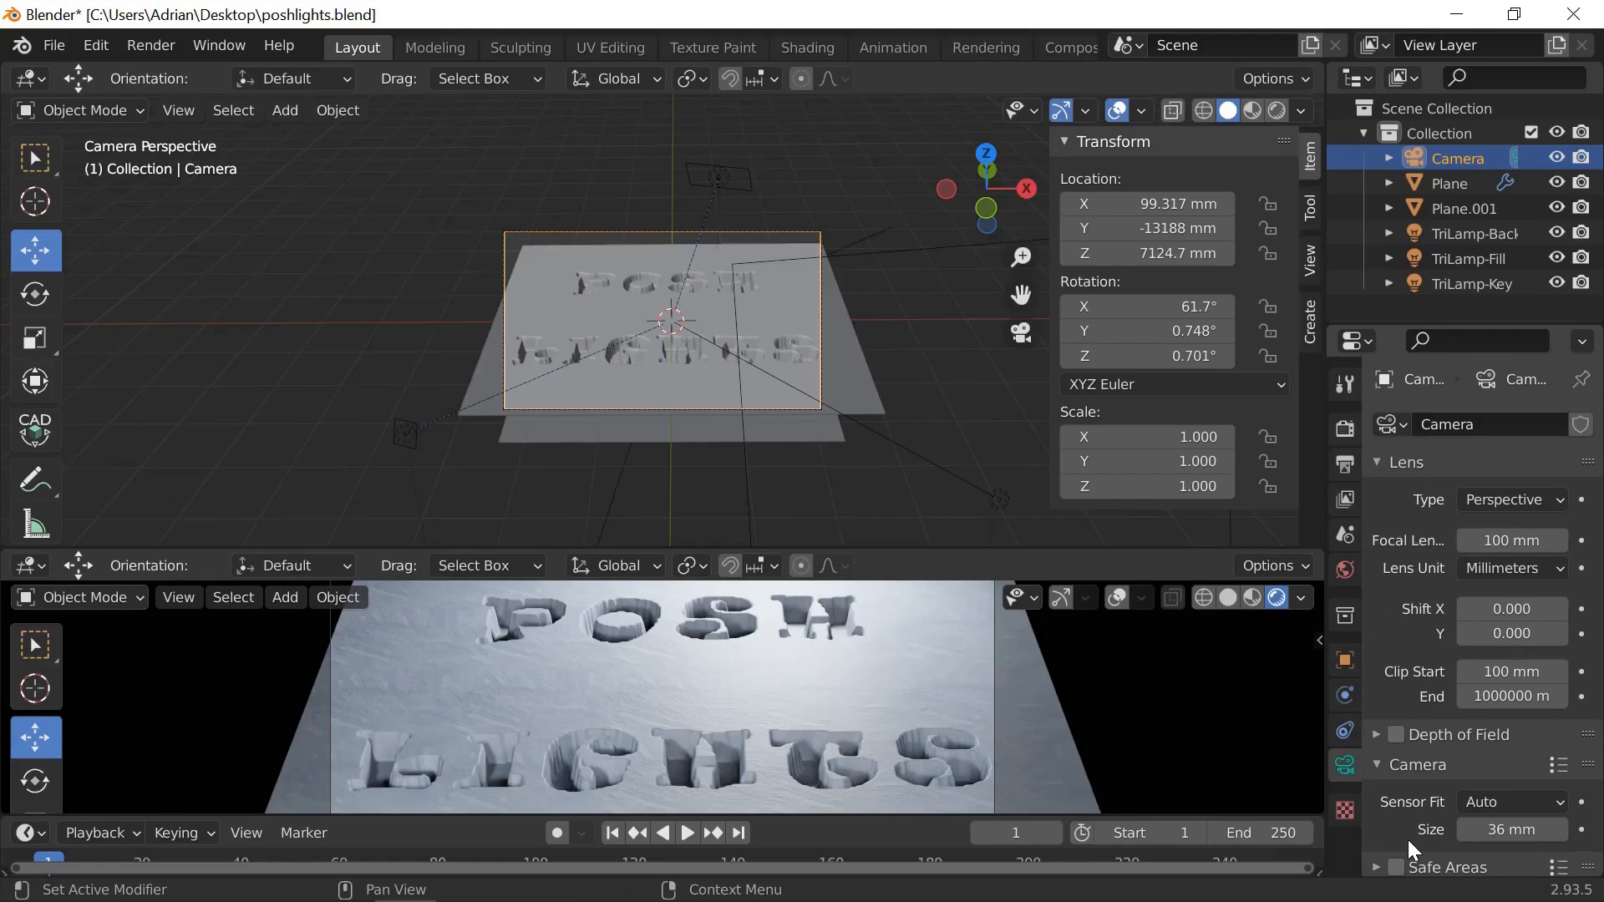
scroll(1407, 840, down, 3)
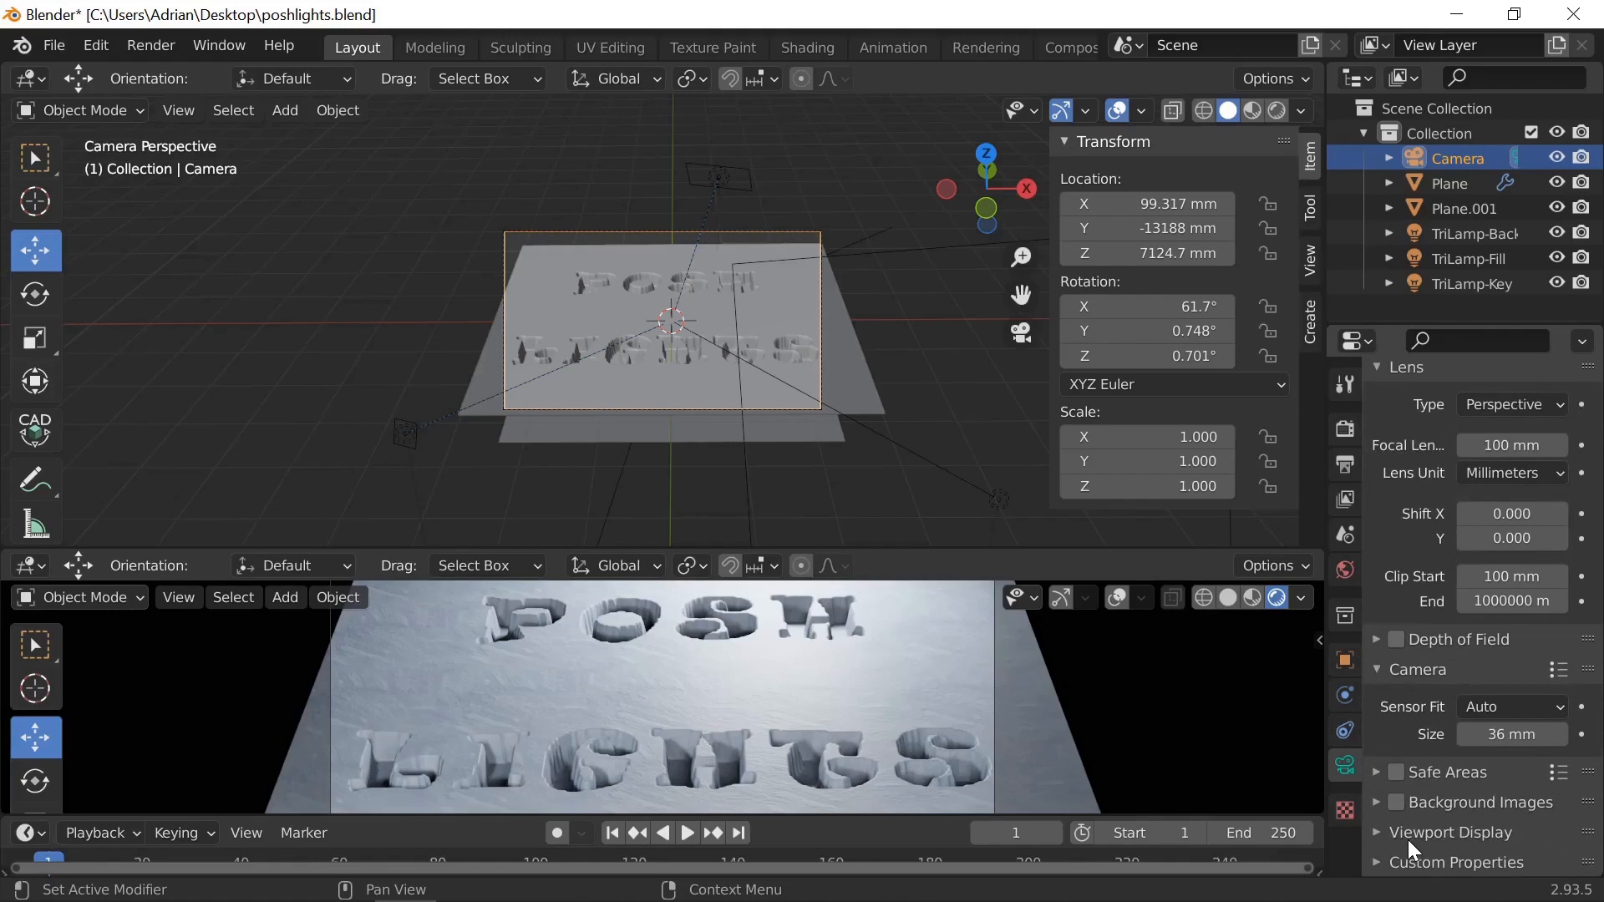
scroll(1426, 828, up, 3)
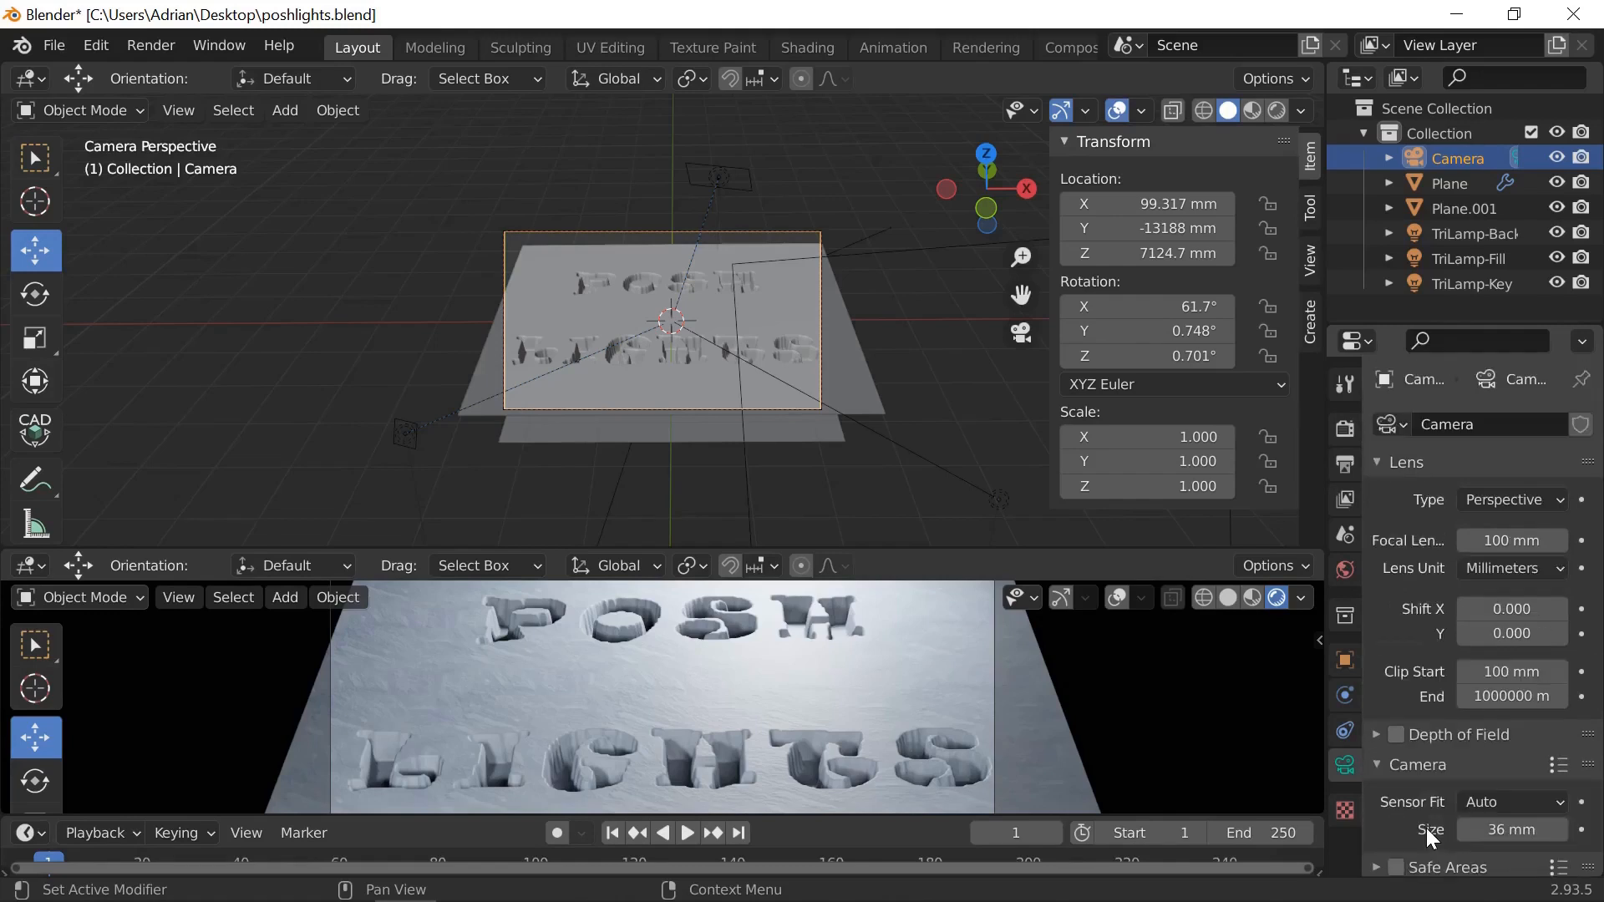
Step: Check the camera's lens type and lens unit options, choosing Perspective and Millimeters
click(1558, 500)
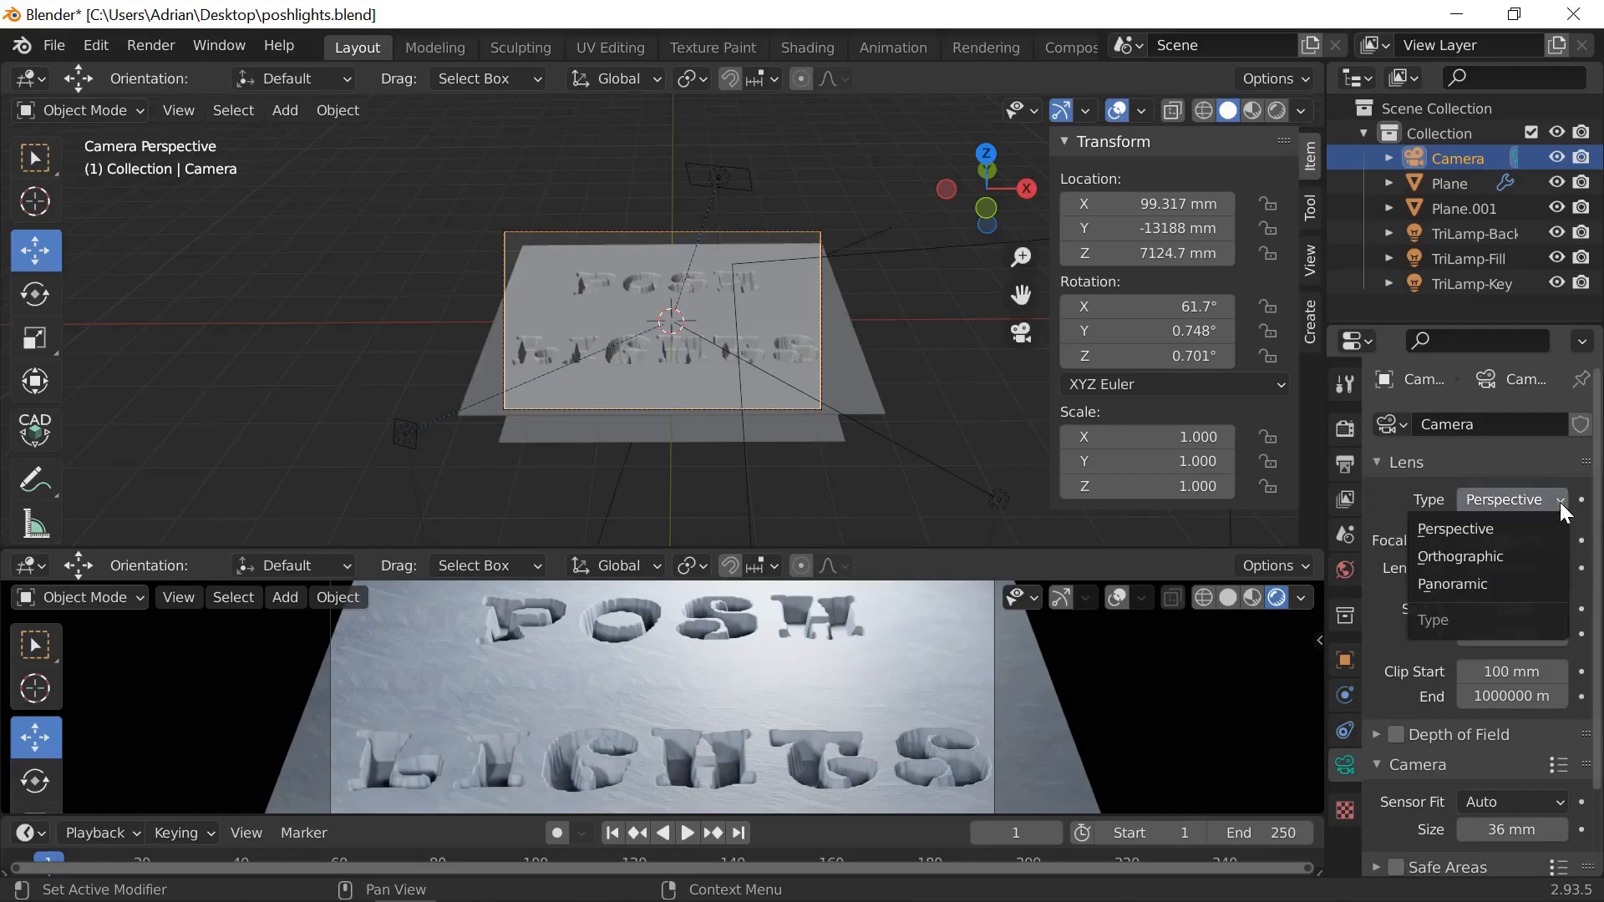
click(1474, 528)
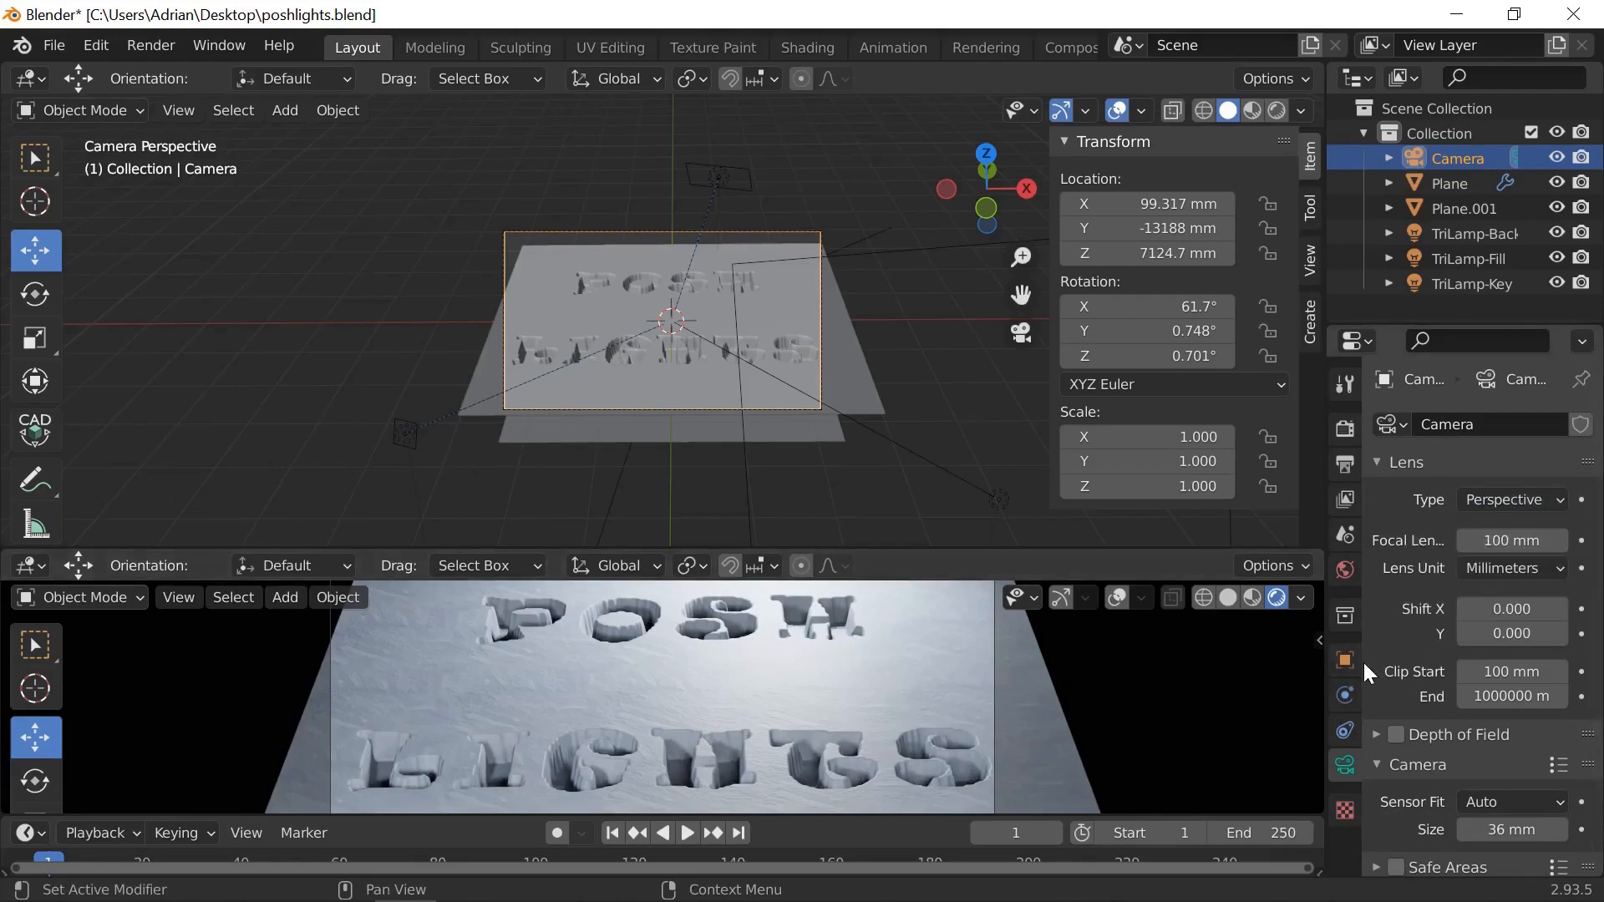
click(1559, 568)
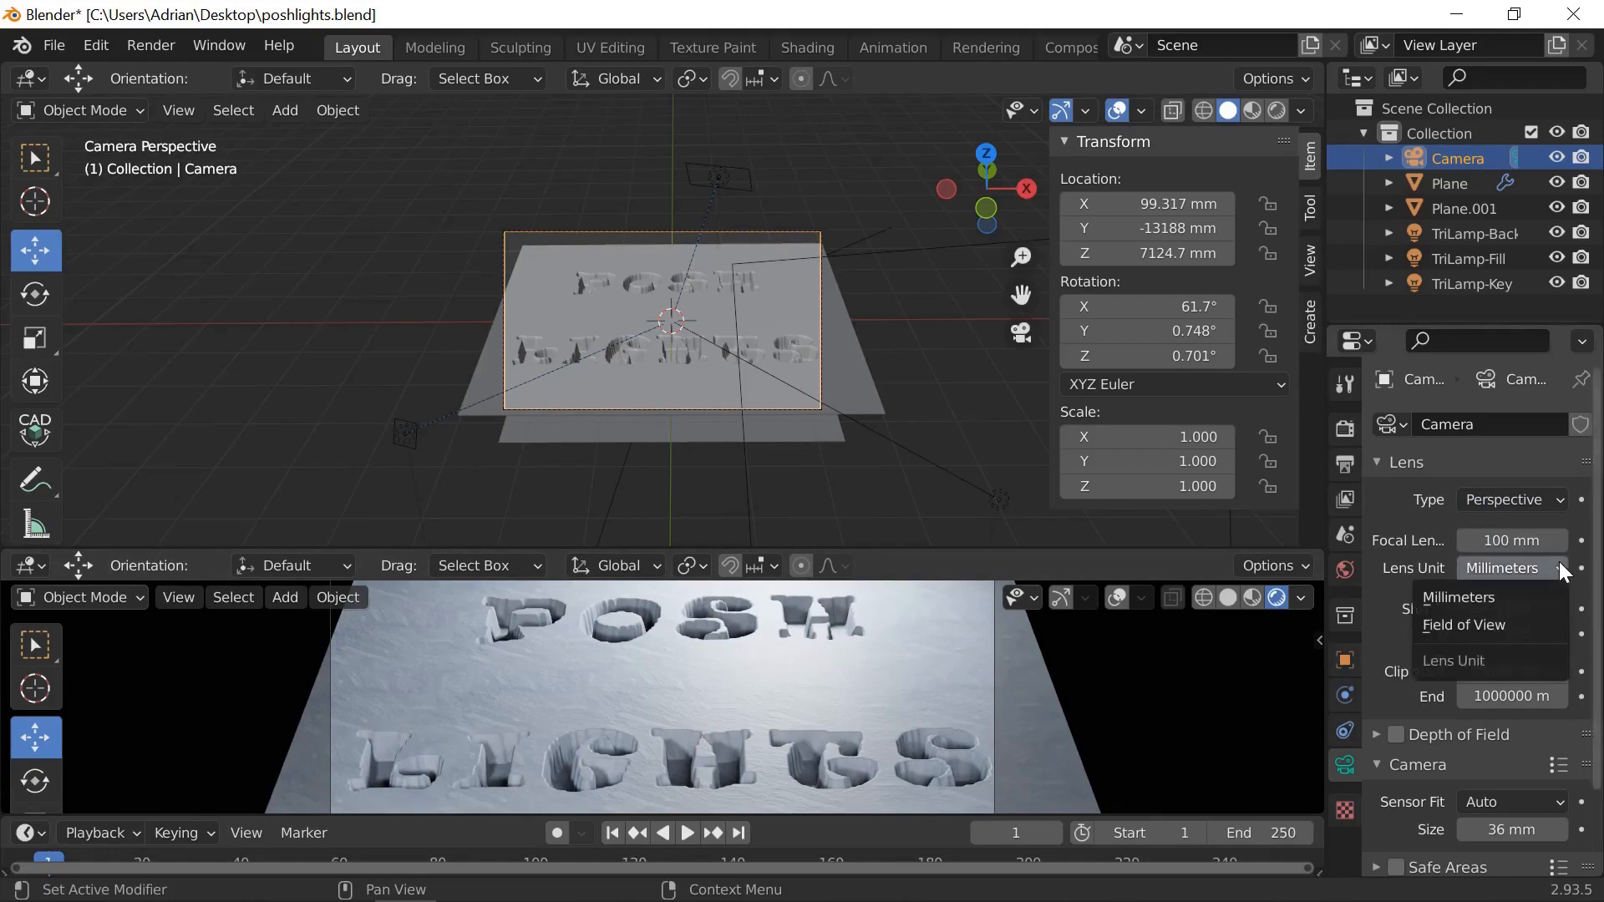
click(1482, 594)
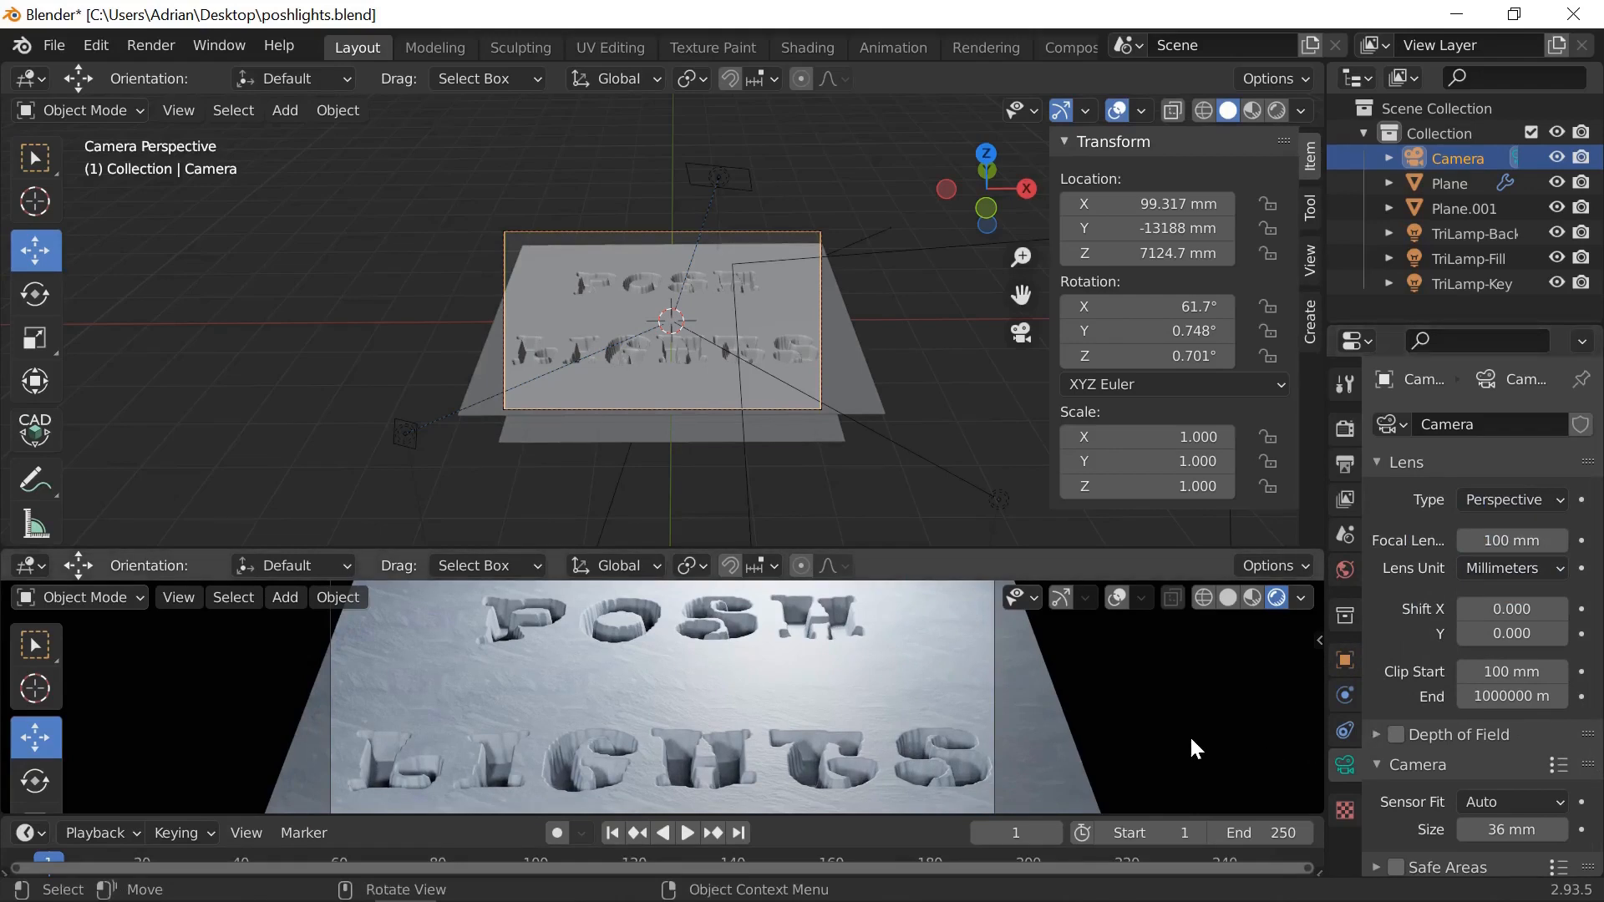
Step: Try saturated red and yellow as the TriLamp-Fill light's colour, finishing on pure white through the RGB values
click(1450, 259)
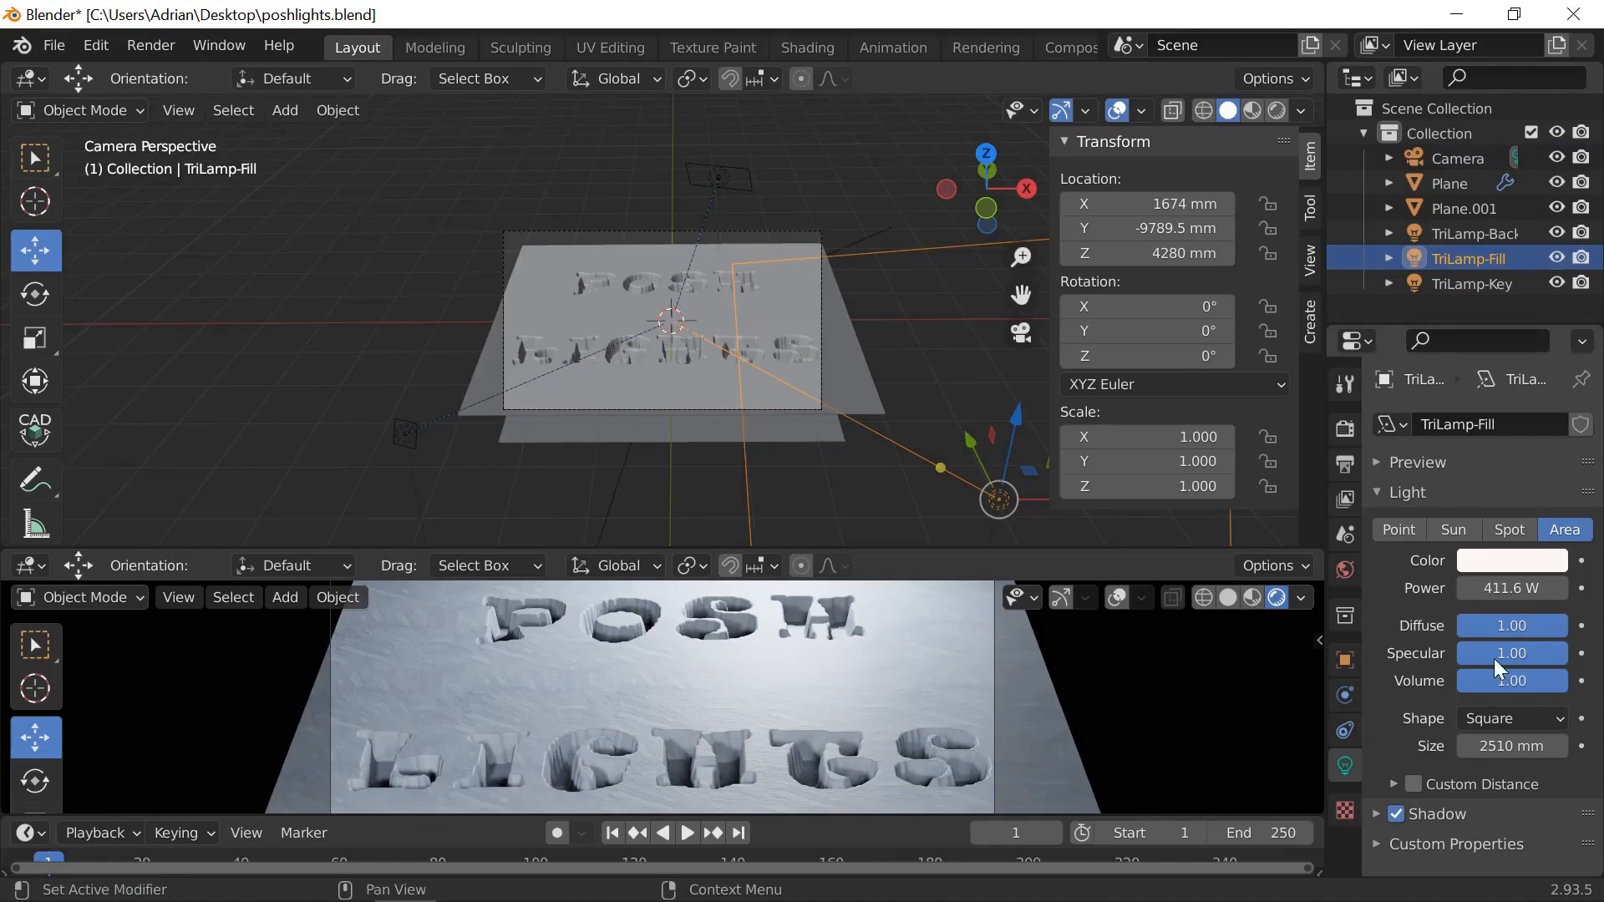
click(1506, 559)
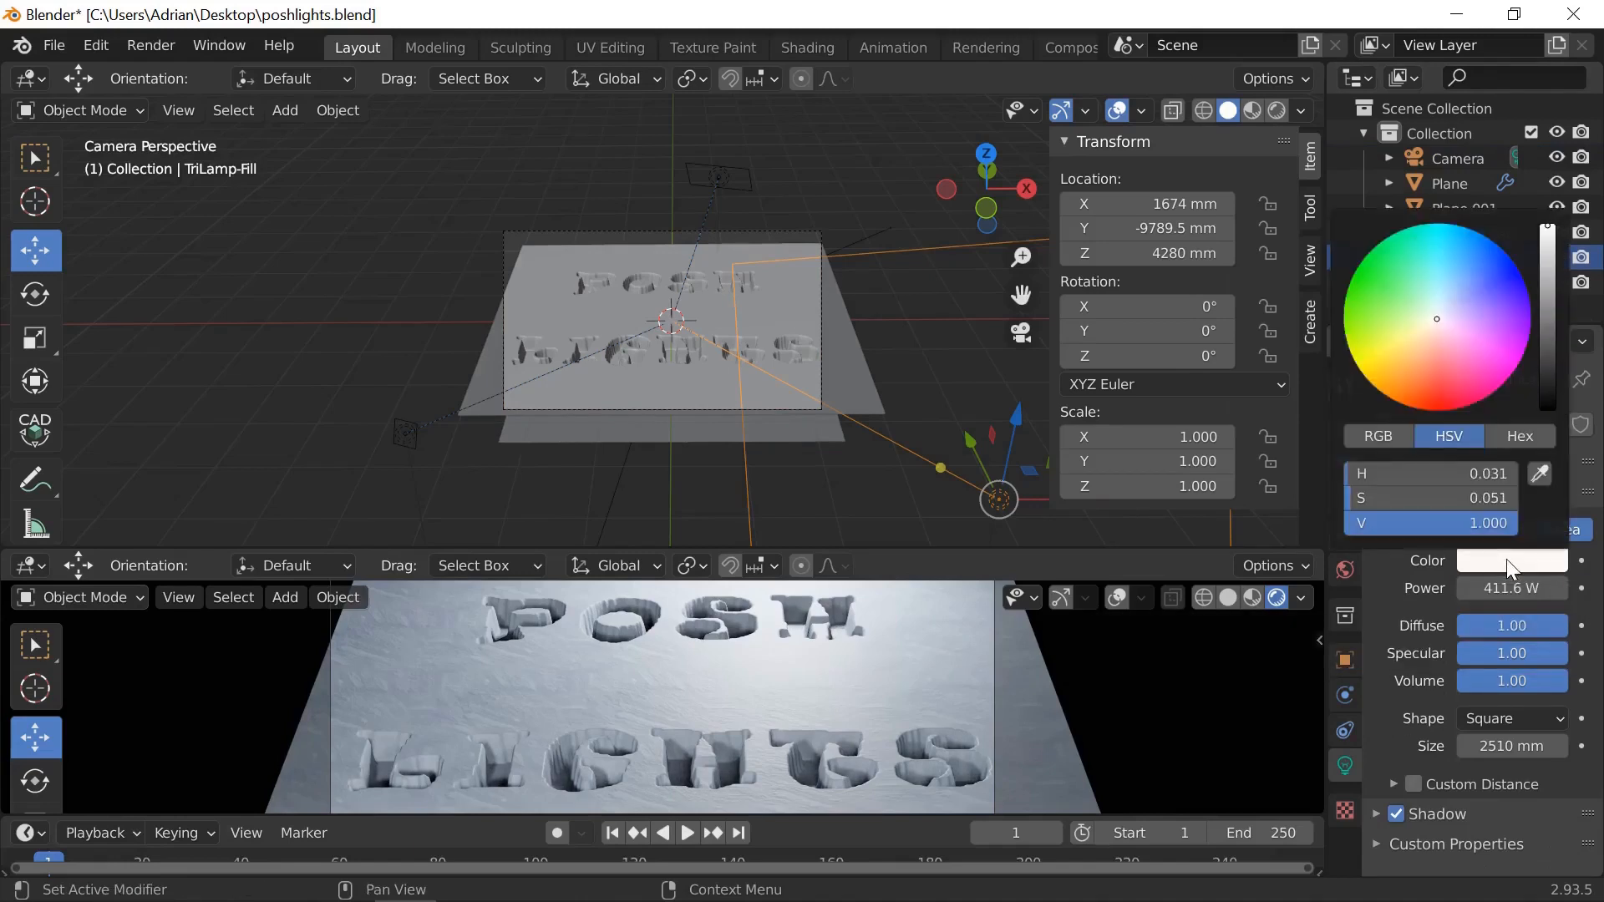
click(1442, 394)
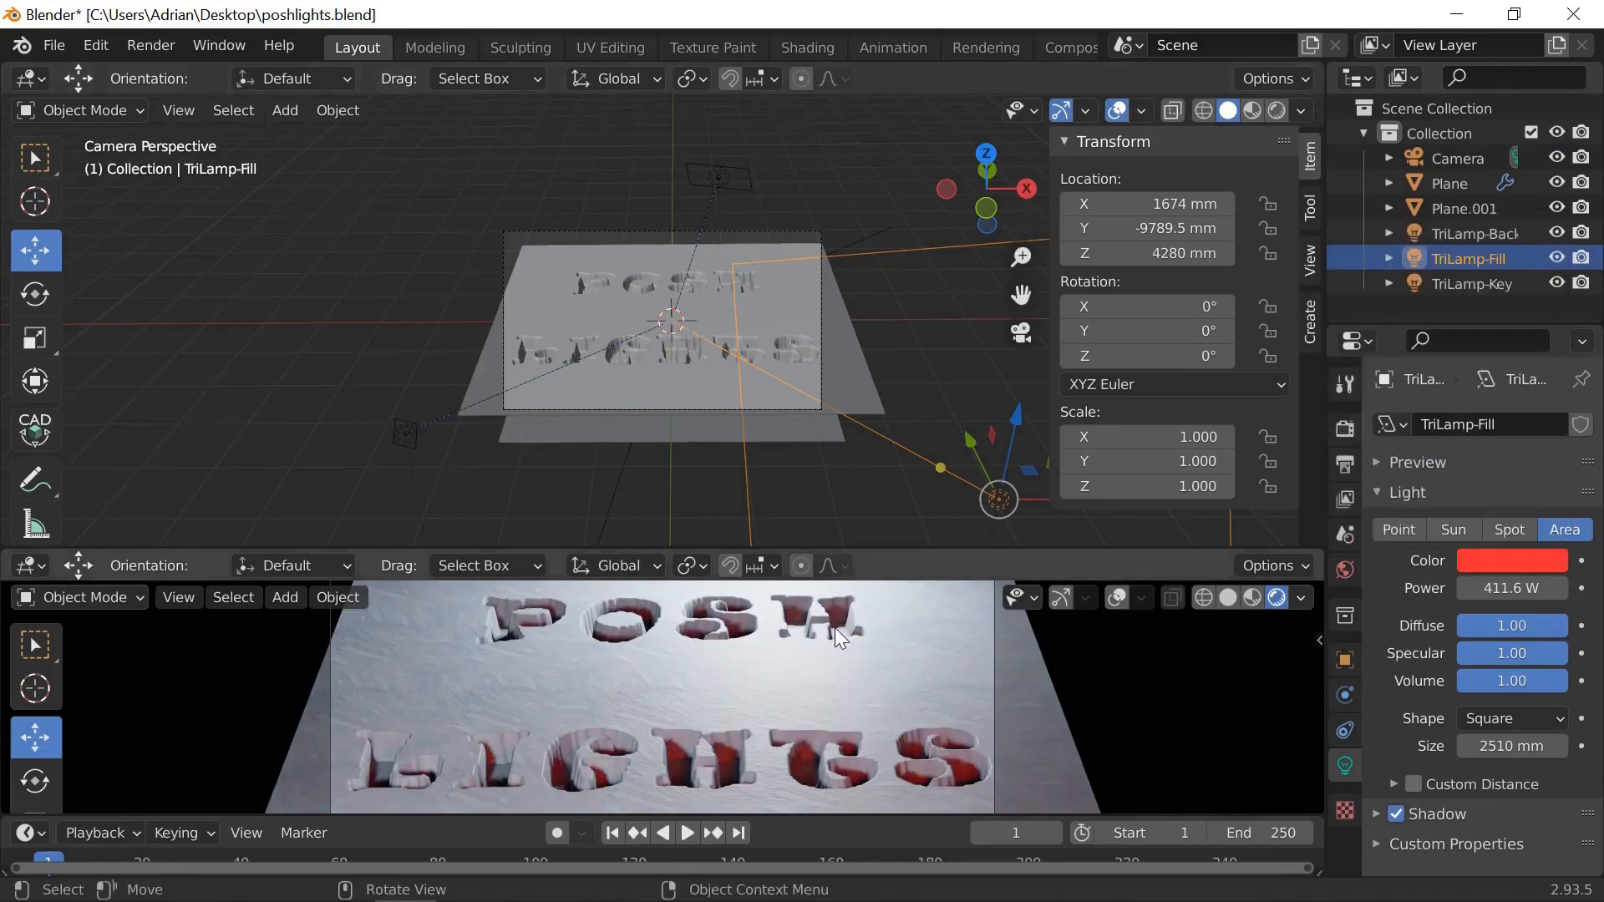
click(1502, 560)
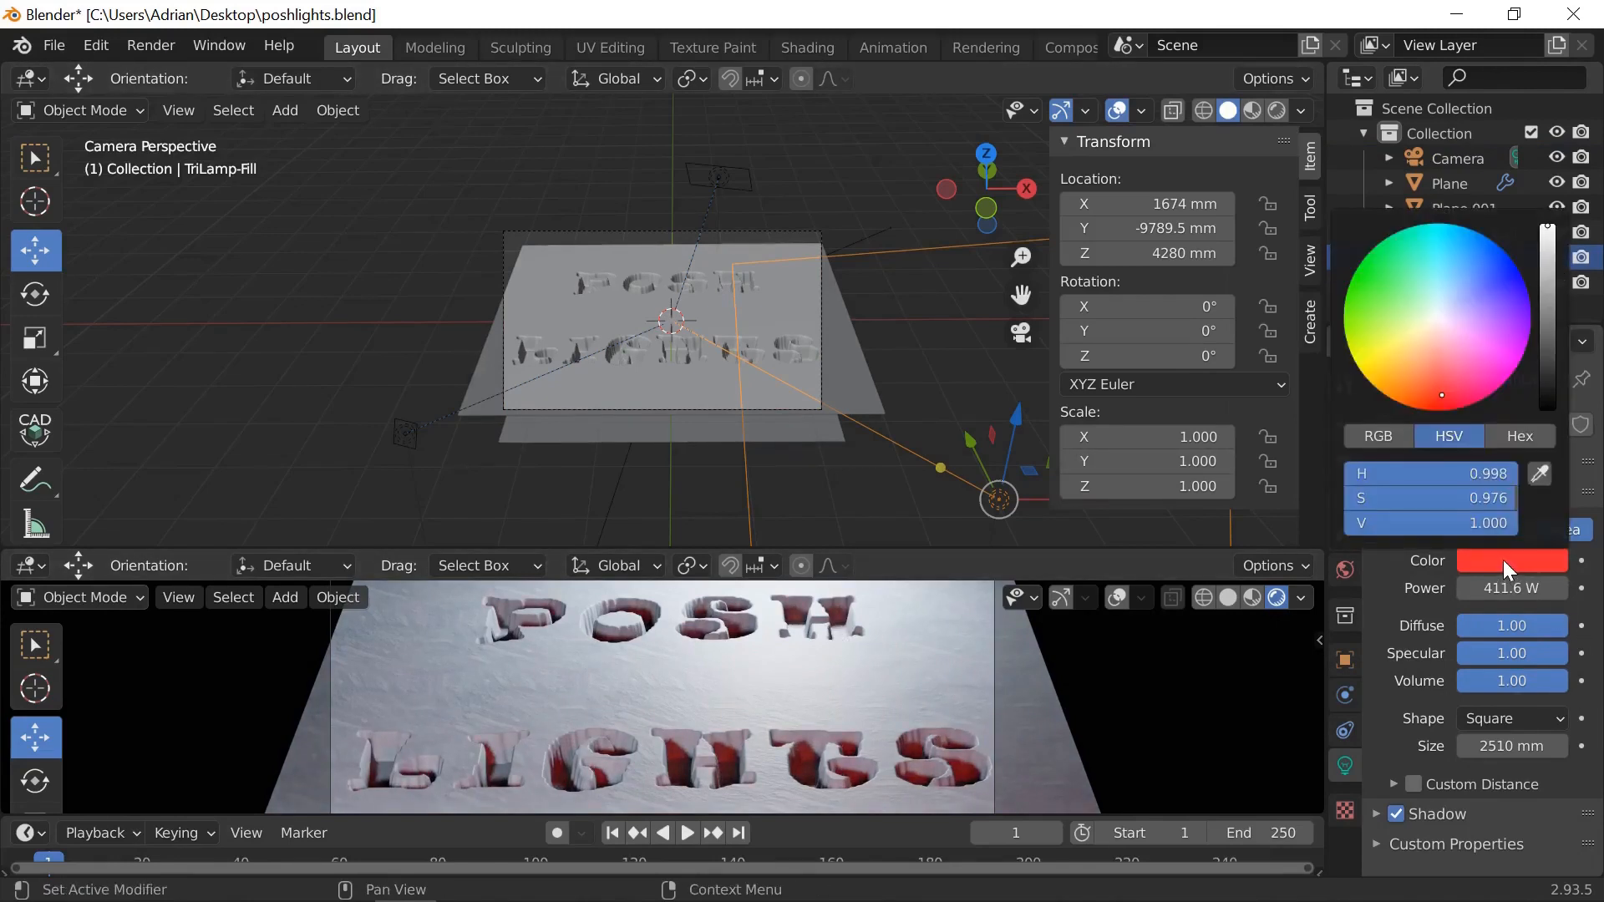
click(1375, 439)
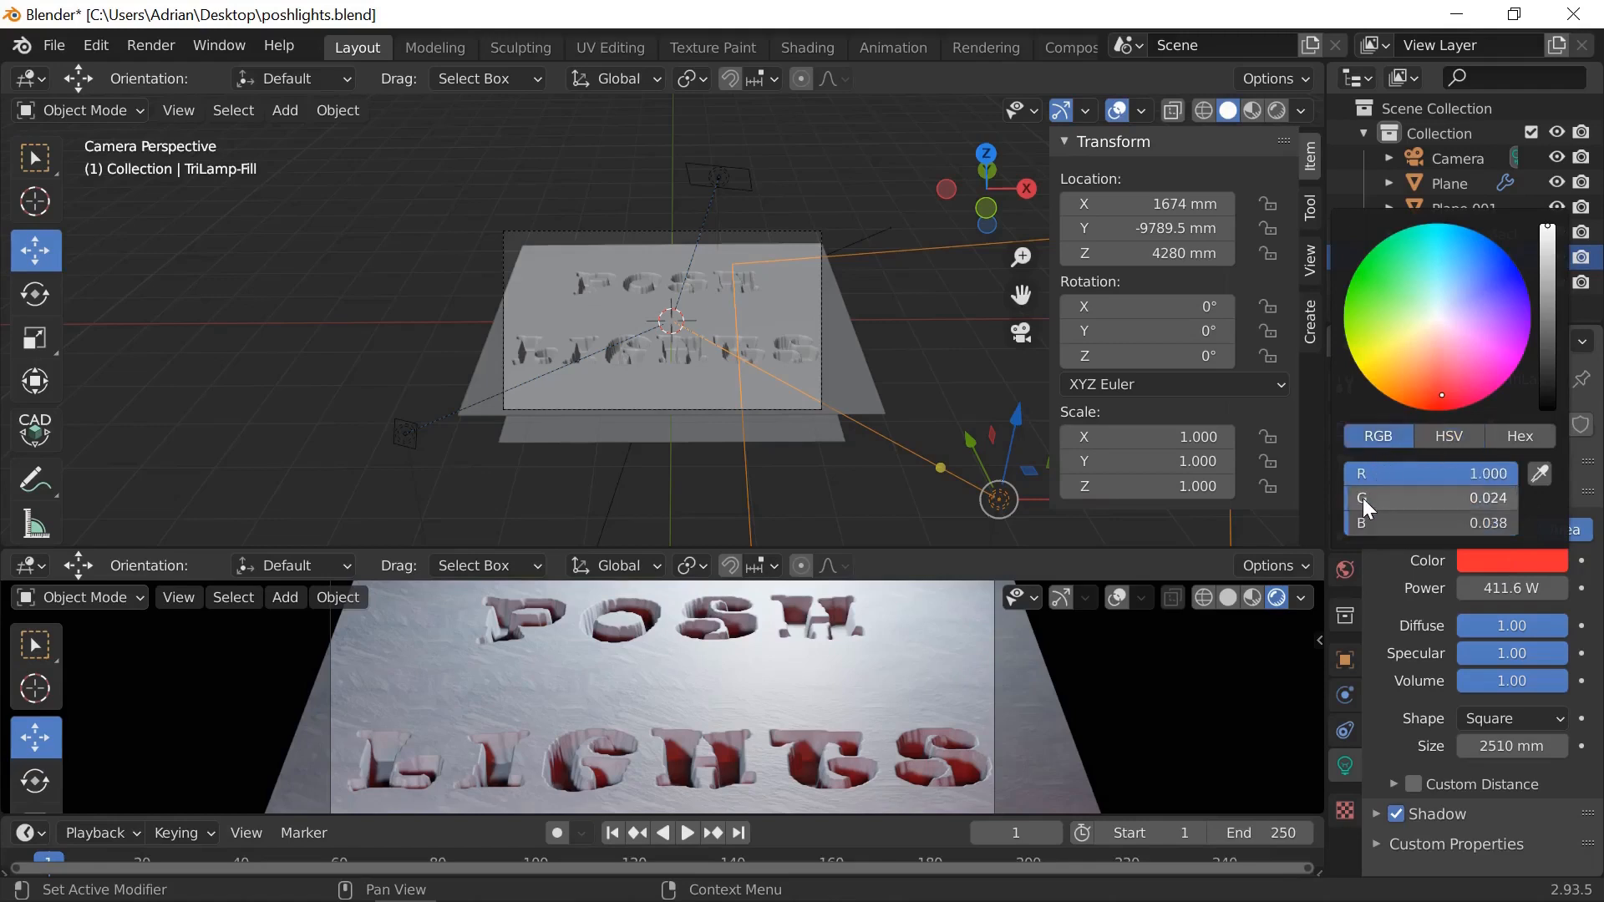
drag(1361, 498, 1545, 488)
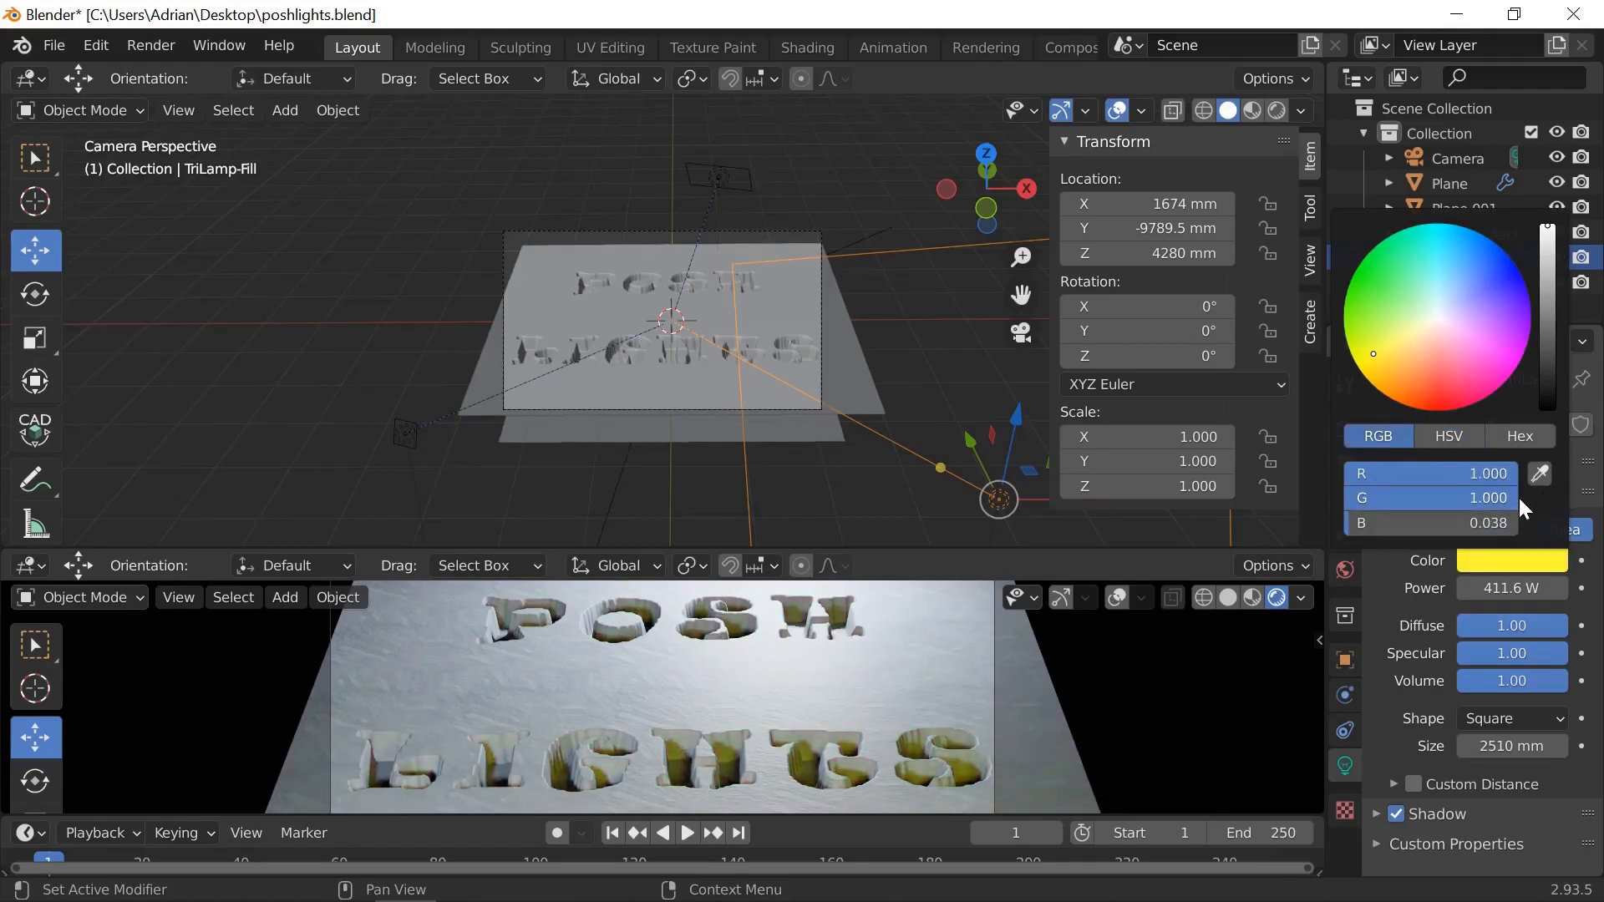
drag(1524, 517, 96, 502)
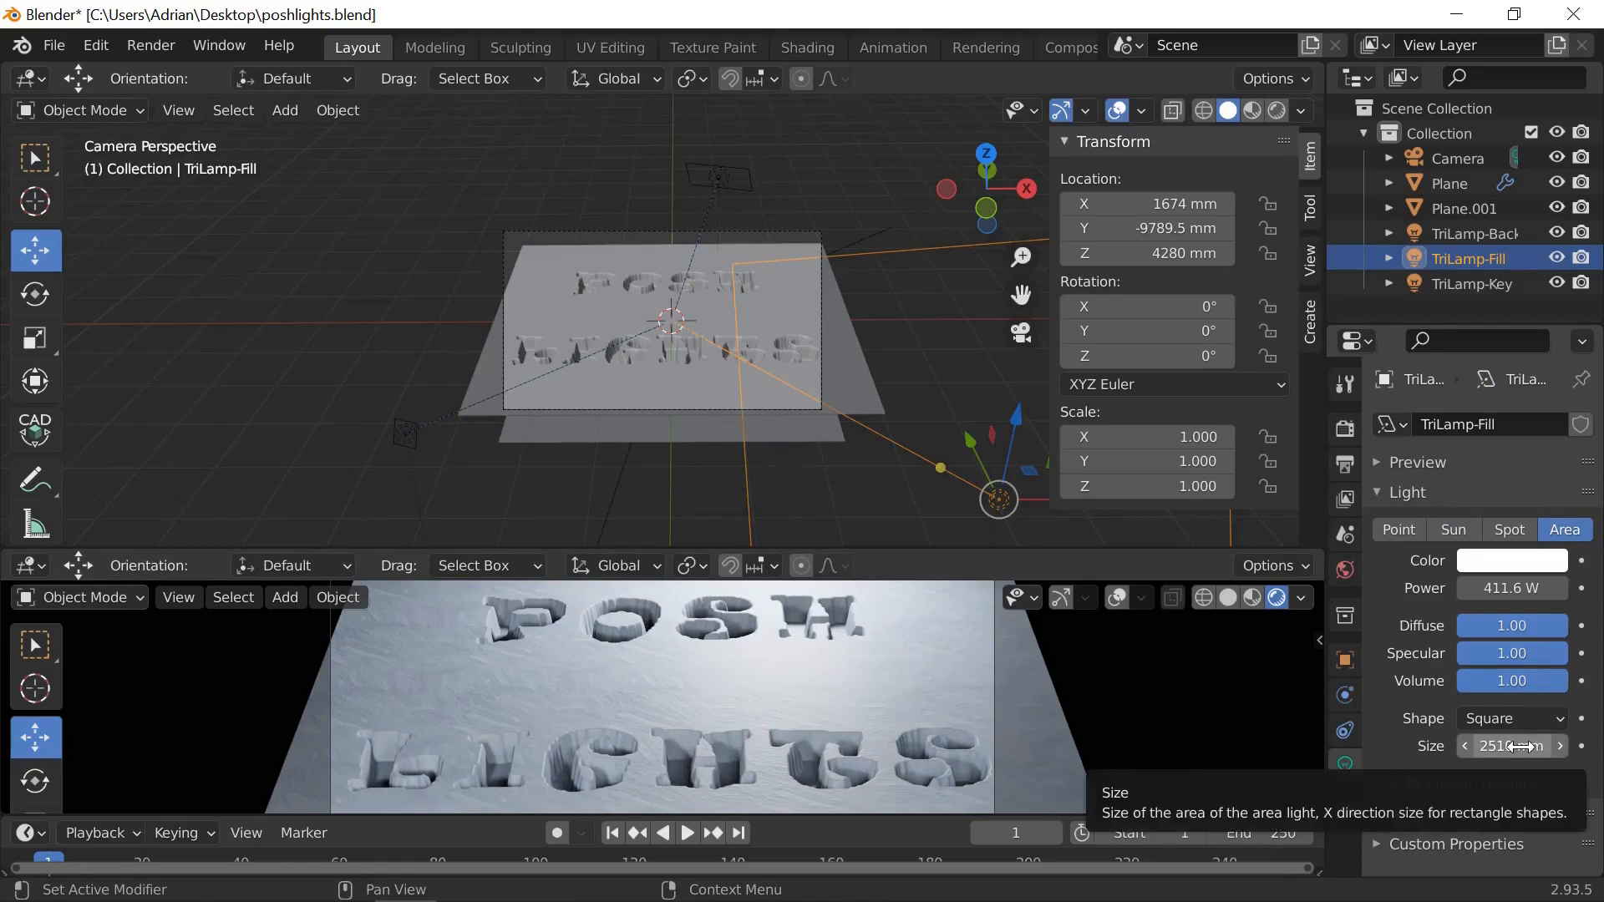
Step: Reduce the TriLamp-Fill area light's size to 770 mm and move it along Y to about -9418 mm
drag(1520, 746, 1355, 810)
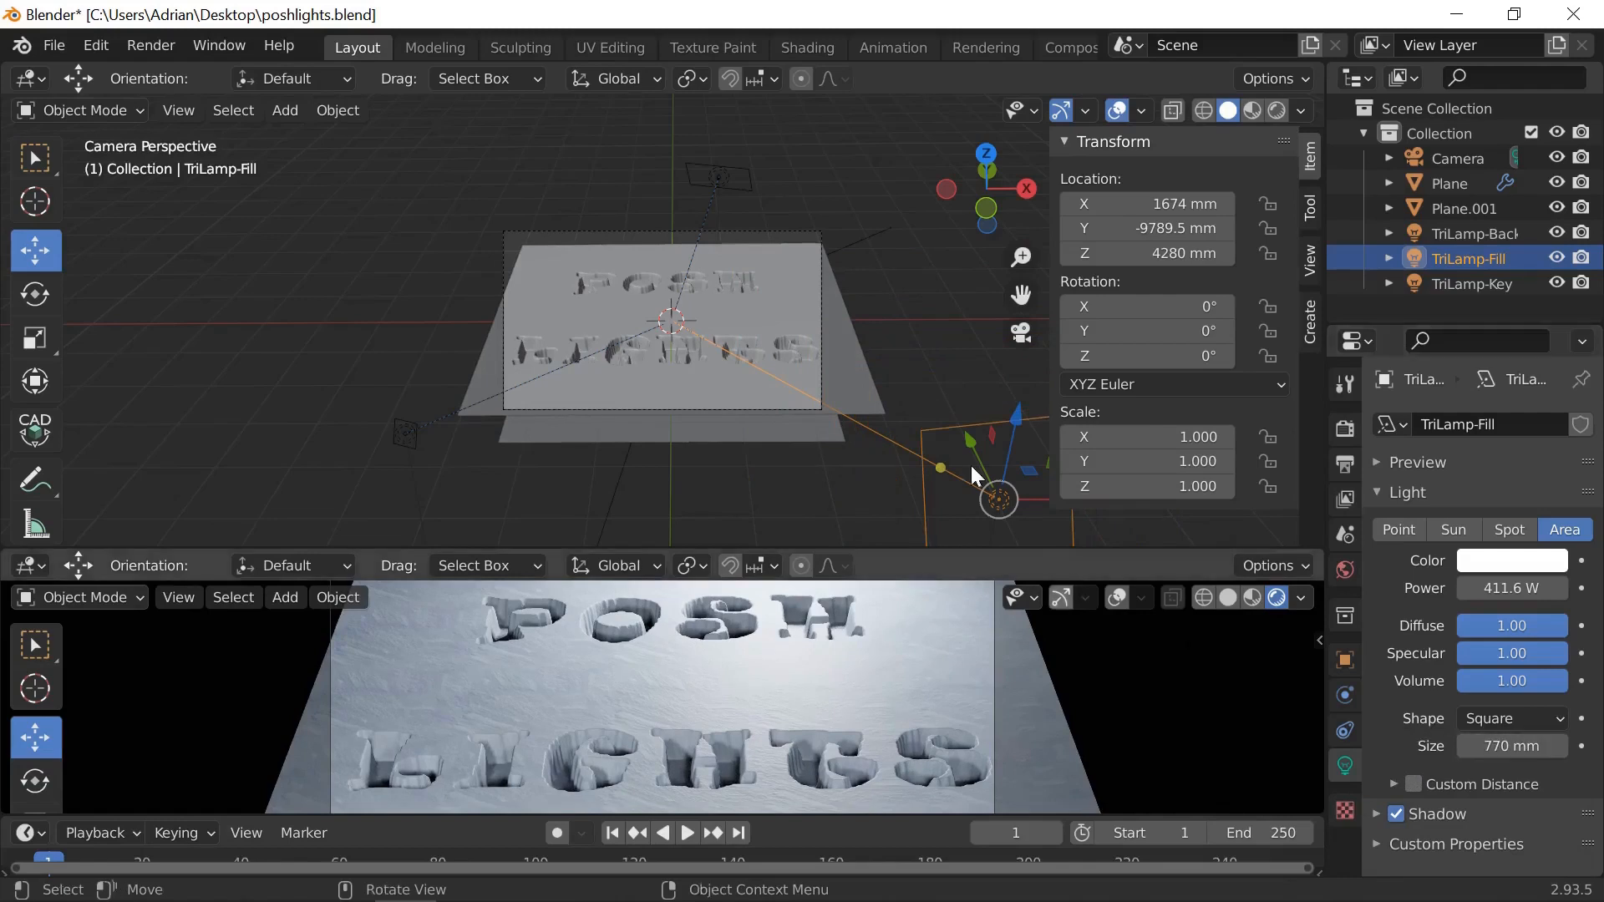
drag(970, 438, 1027, 428)
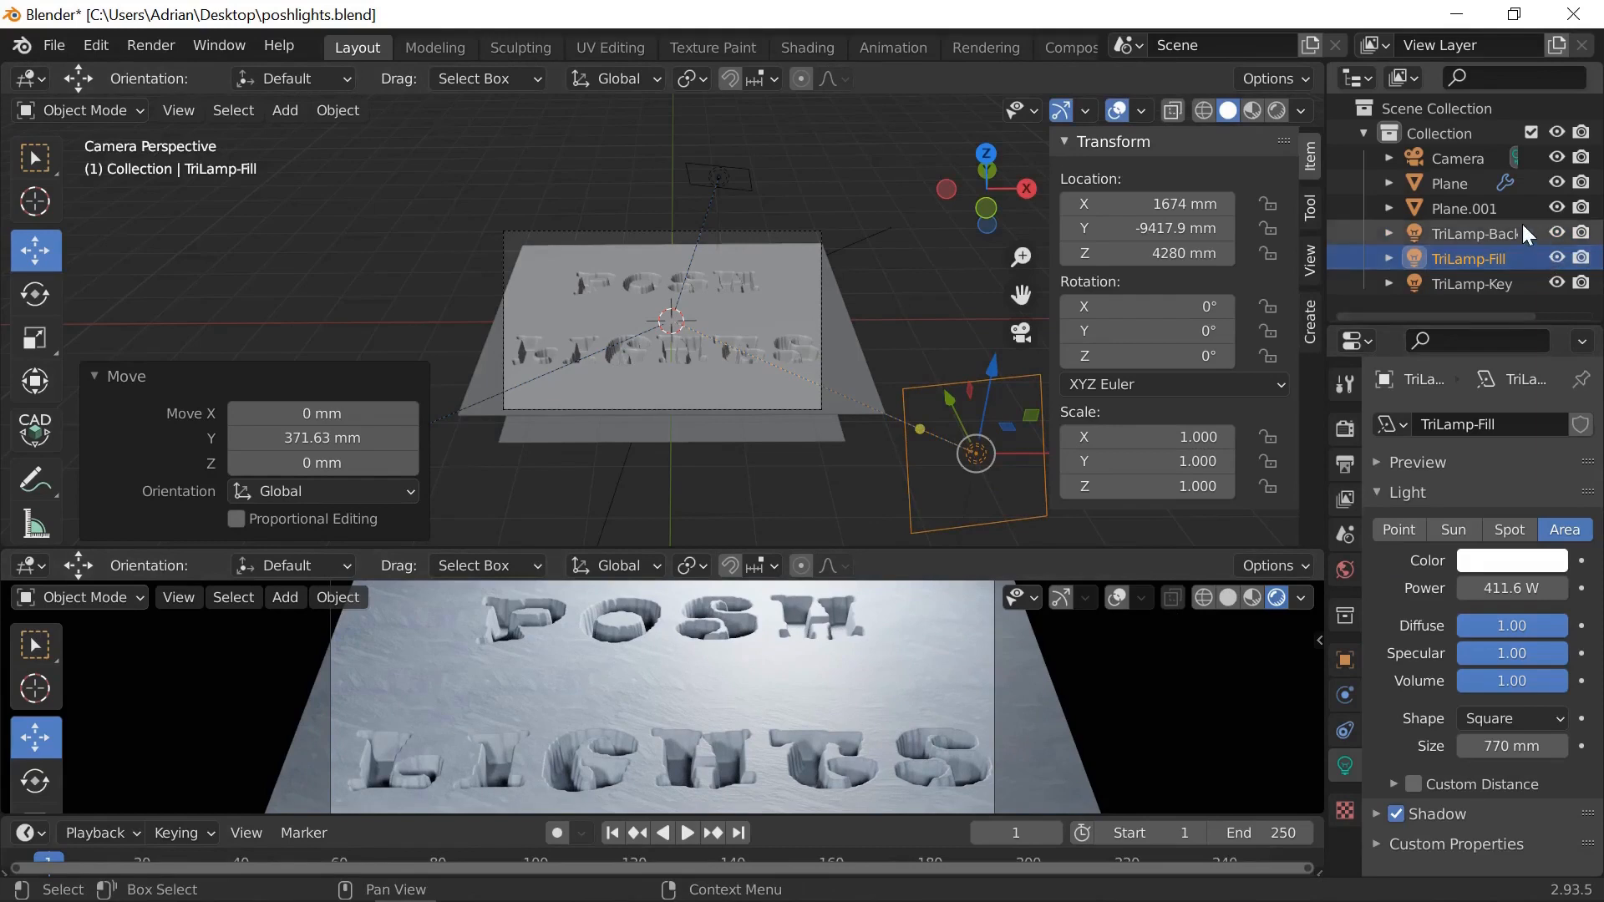
Step: Raise Plane.001 to a Z location of about -7.6 mm so it sits inside the carved letters
click(1460, 205)
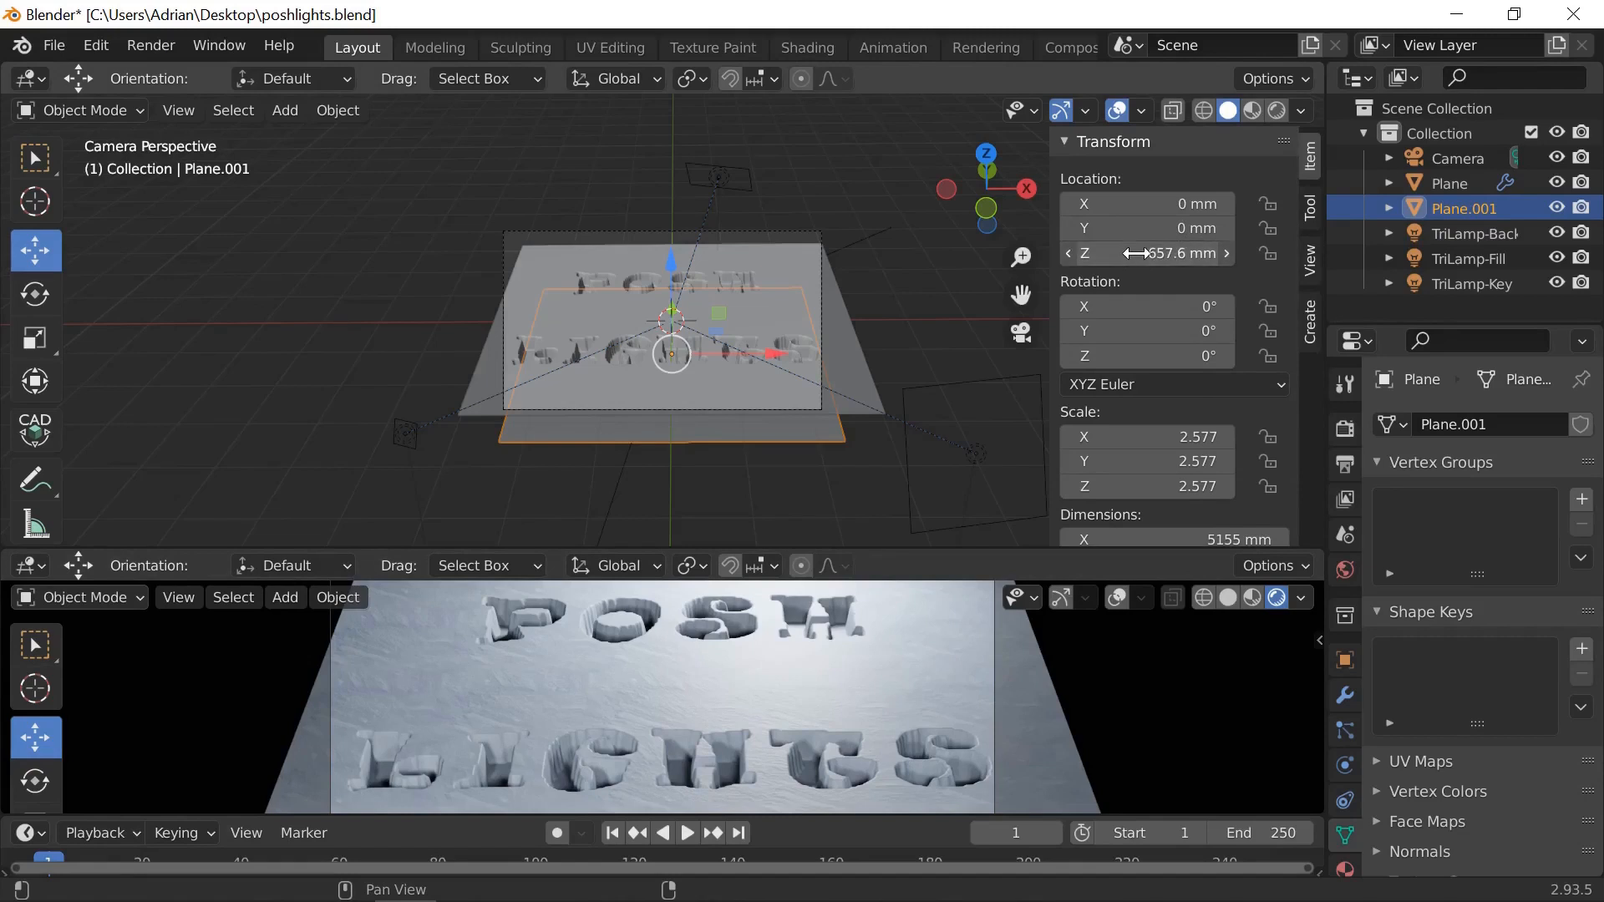
drag(1156, 253, 1199, 243)
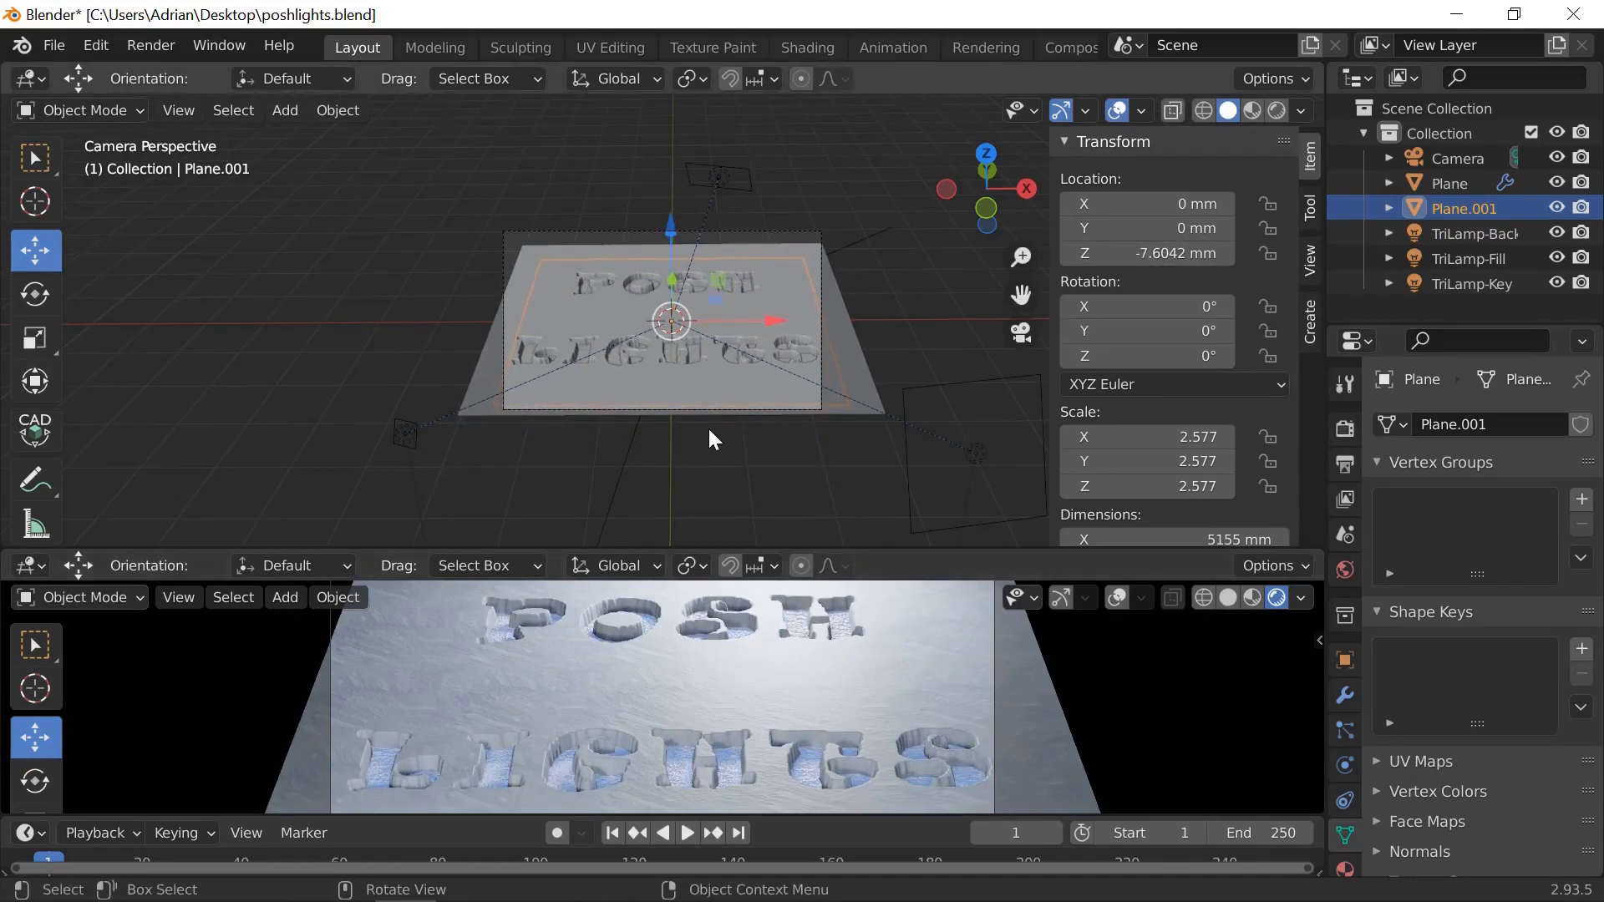
Step: Show Plane.001's material nodes in the Shader Editor in place of the upper viewport and set Emission Strength to 0.800
click(30, 78)
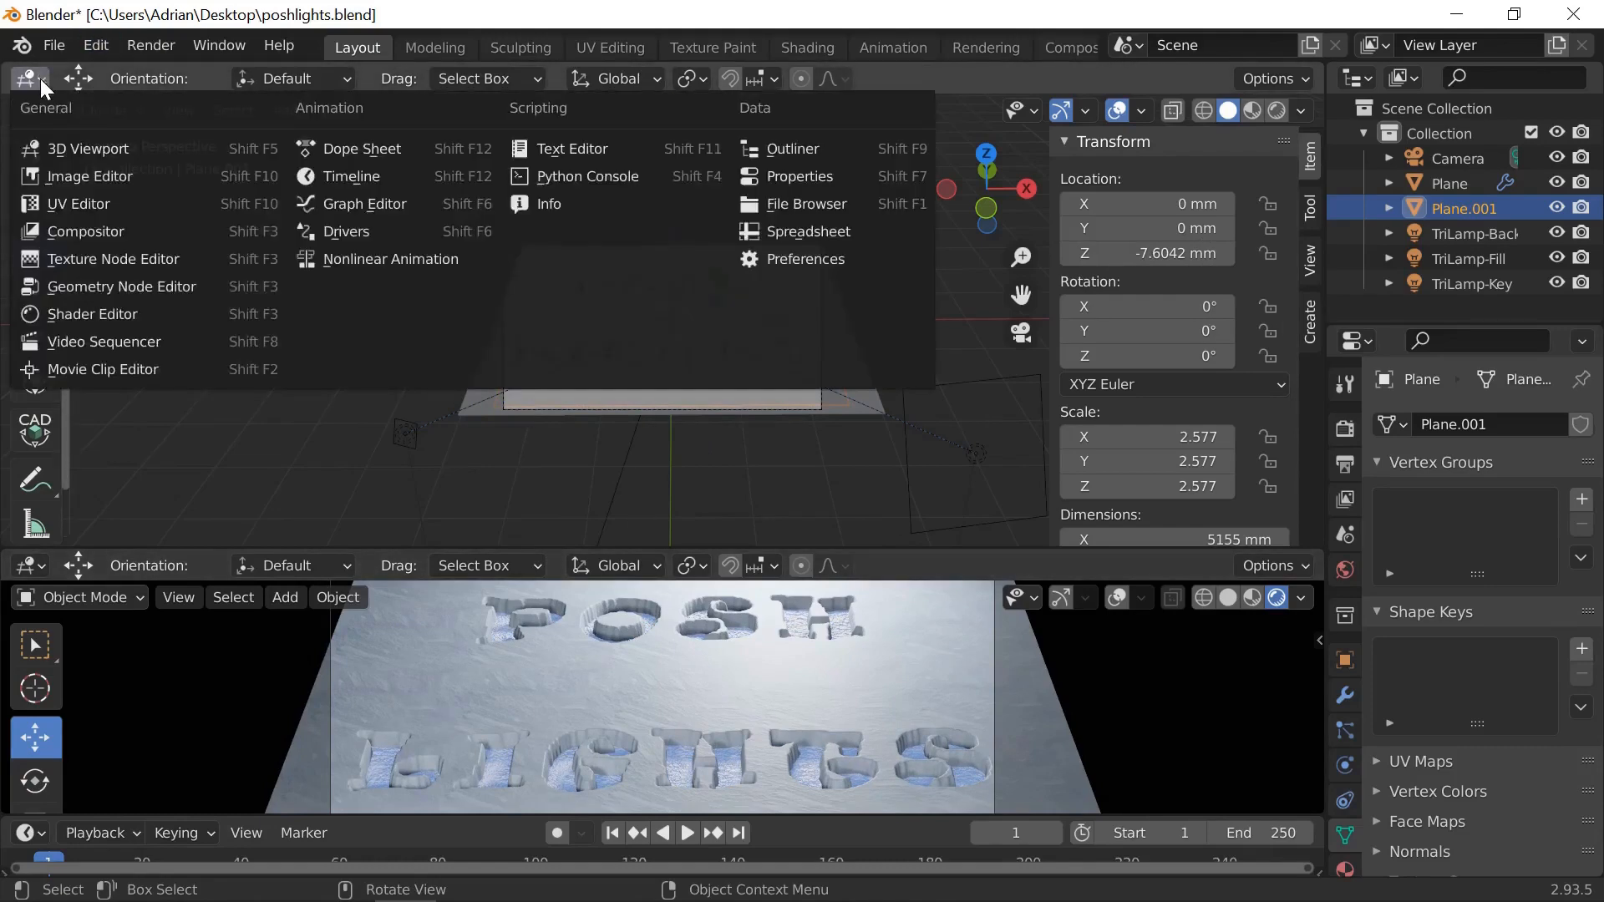
click(123, 314)
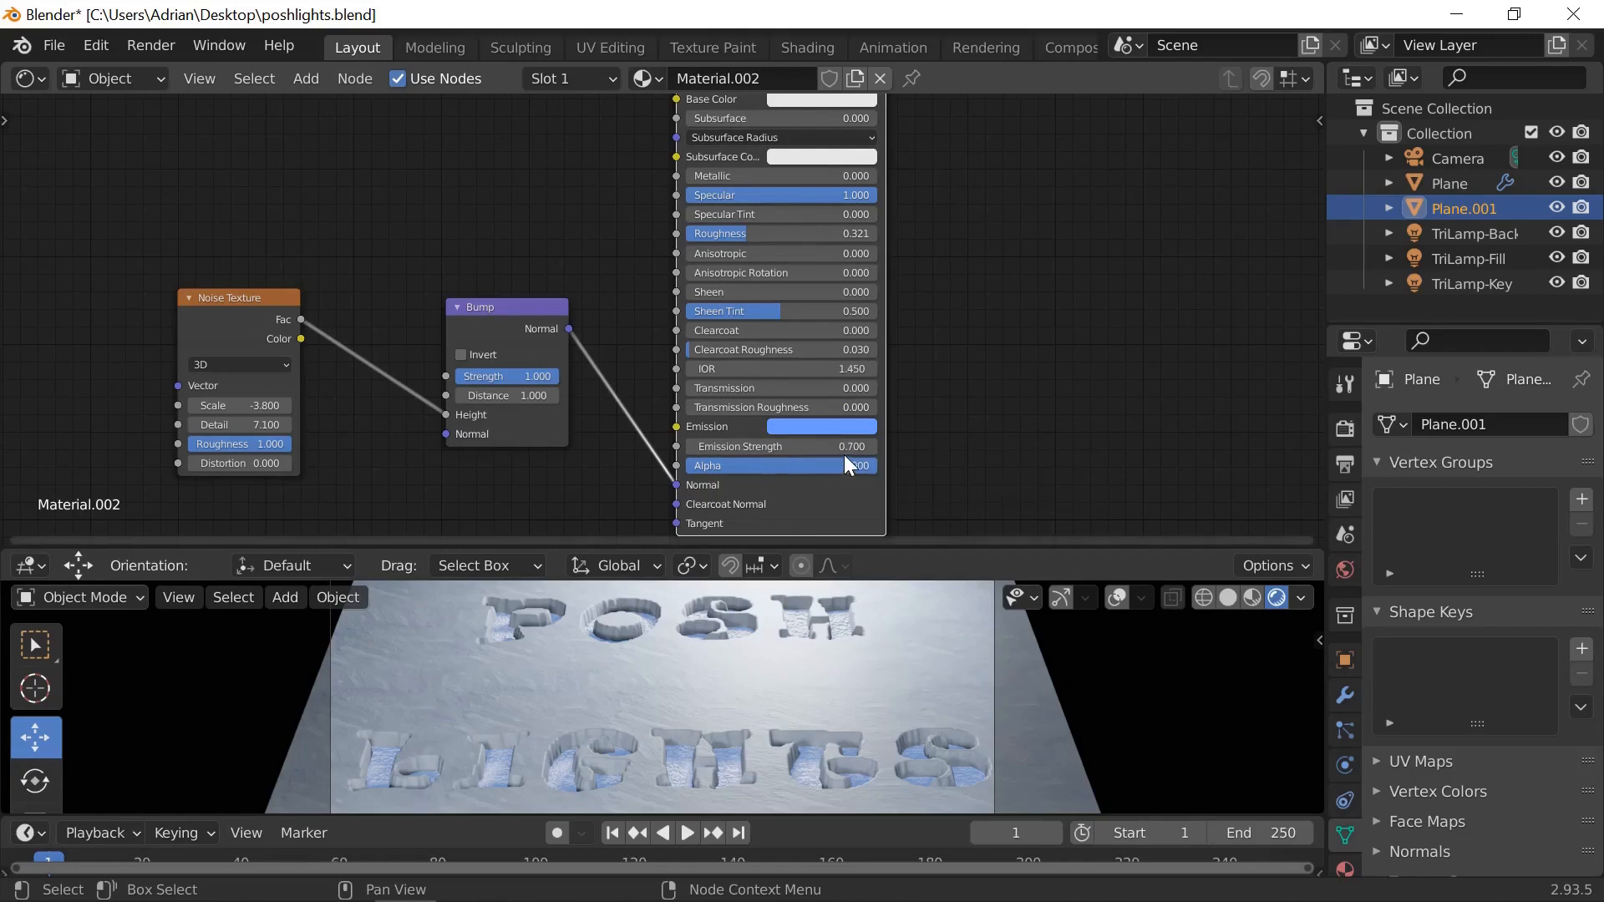
mouse_move(845, 451)
mouse_down()
mouse_move(856, 458)
mouse_move(824, 456)
mouse_up()
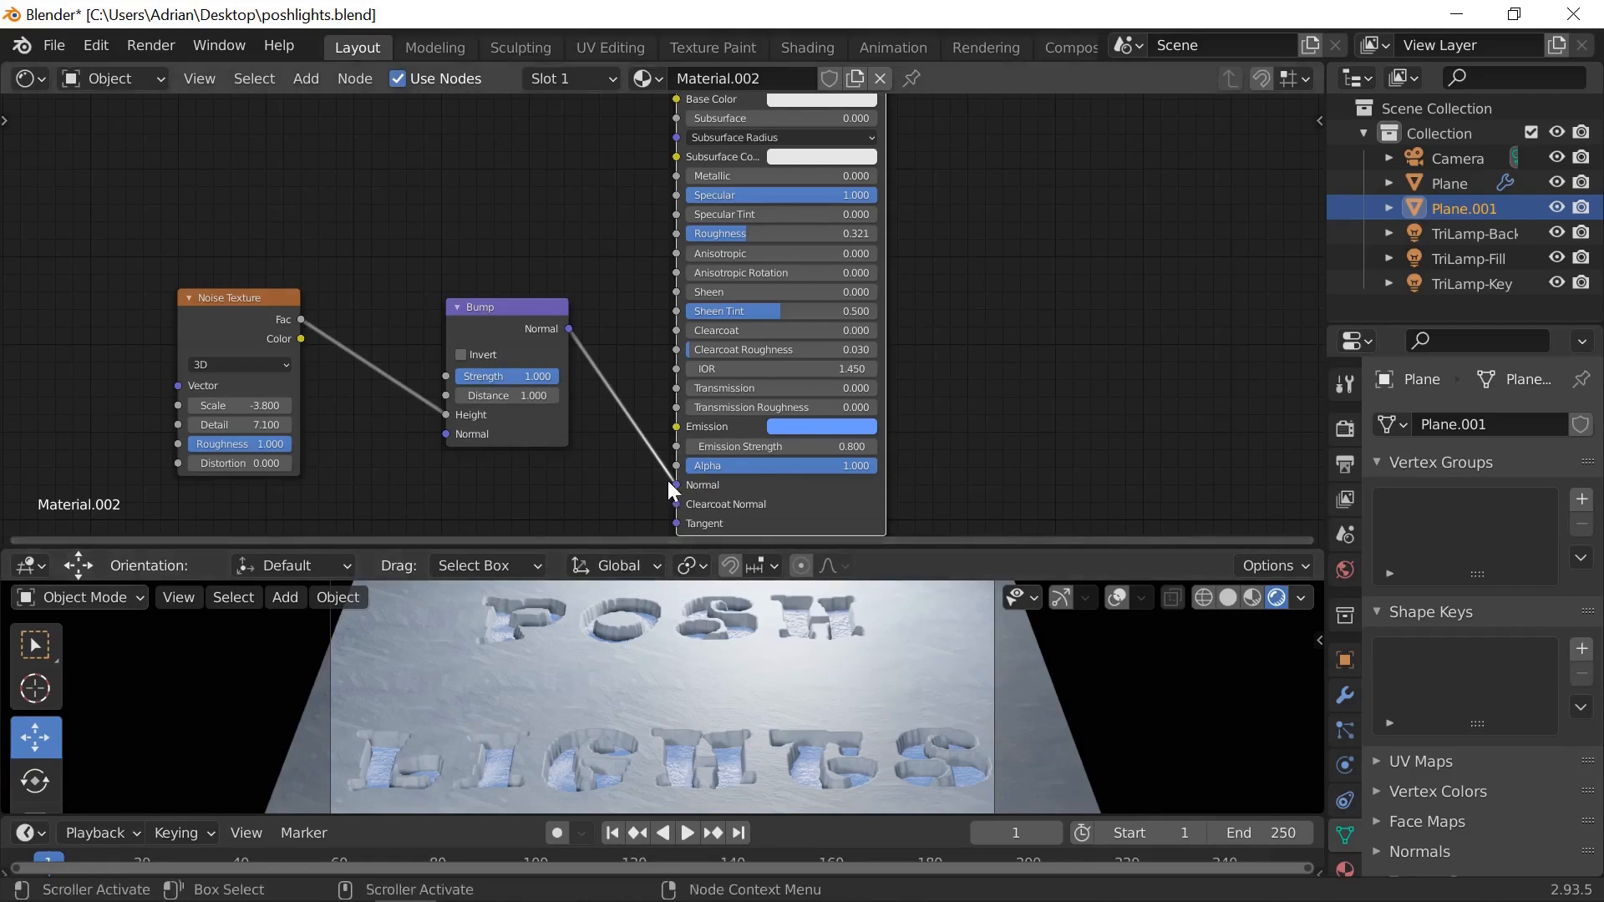
Step: Disconnect the Bump node from the shader's Normal input to compare the surface, and reconnect it
drag(673, 484, 605, 439)
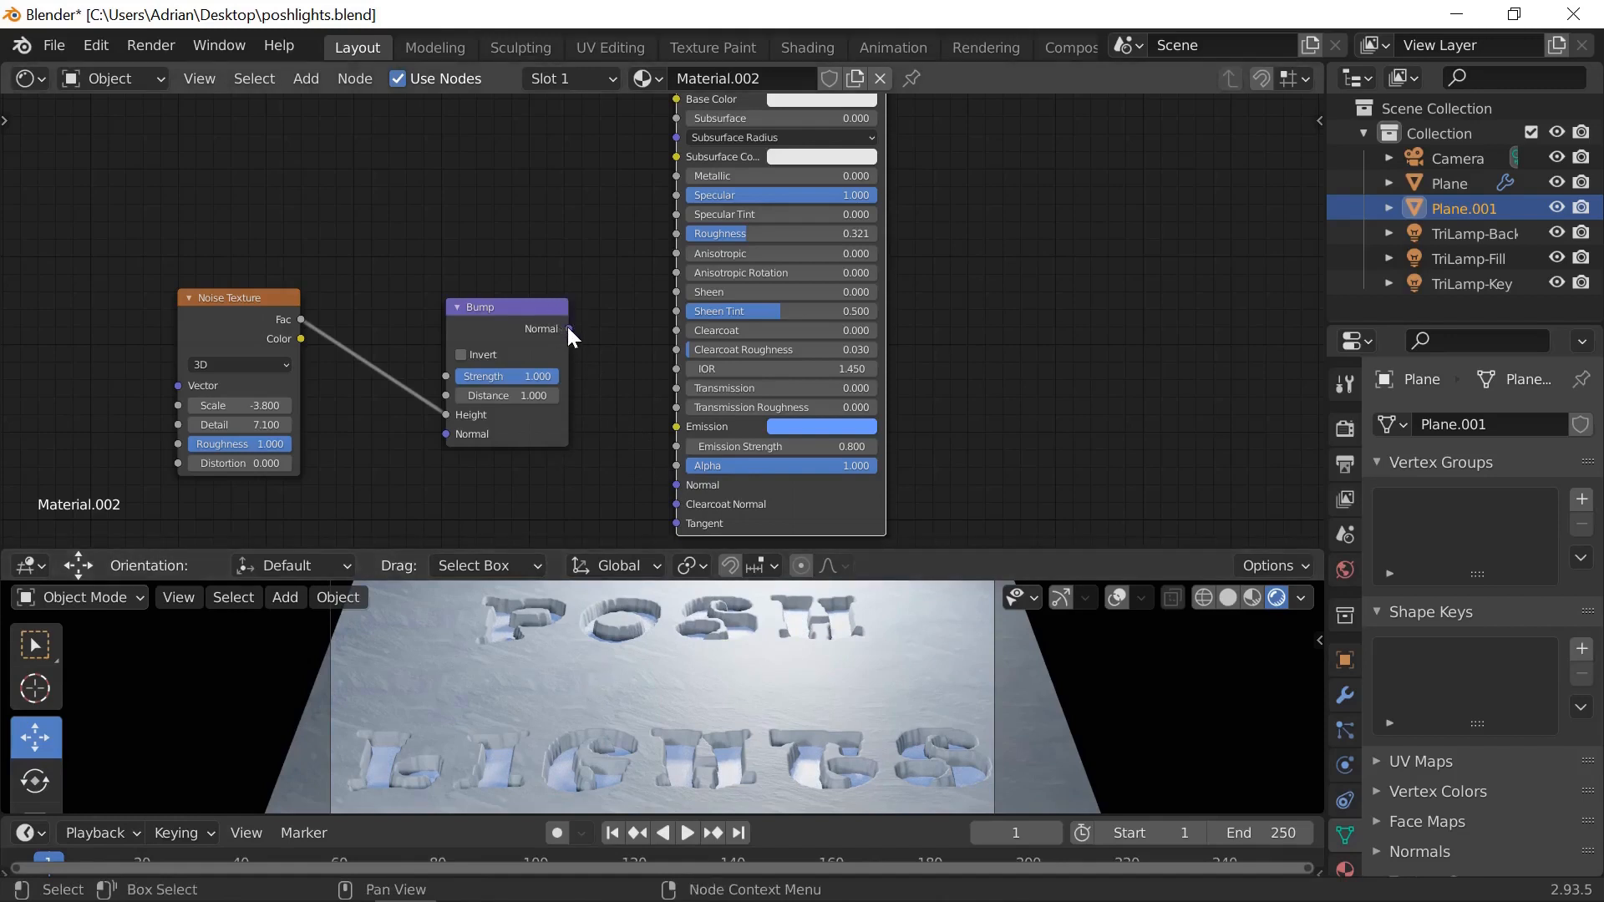
drag(569, 328, 643, 481)
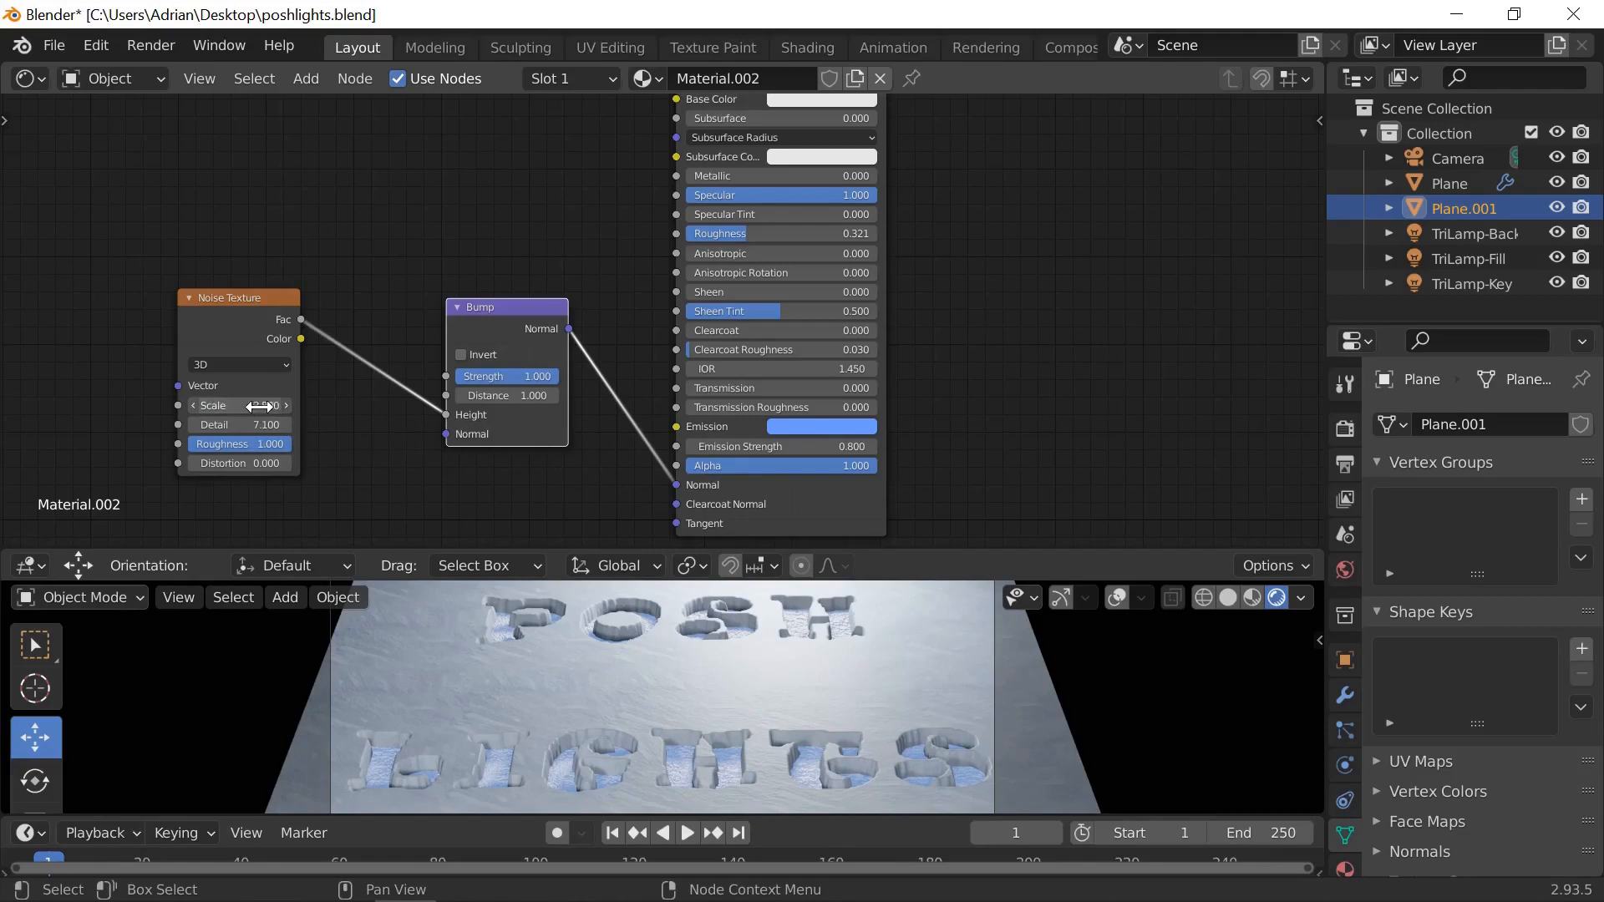
Step: Set the Noise Texture's Scale to -8.400 and Detail to 9.900 in Plane.001's material
drag(259, 407, 224, 413)
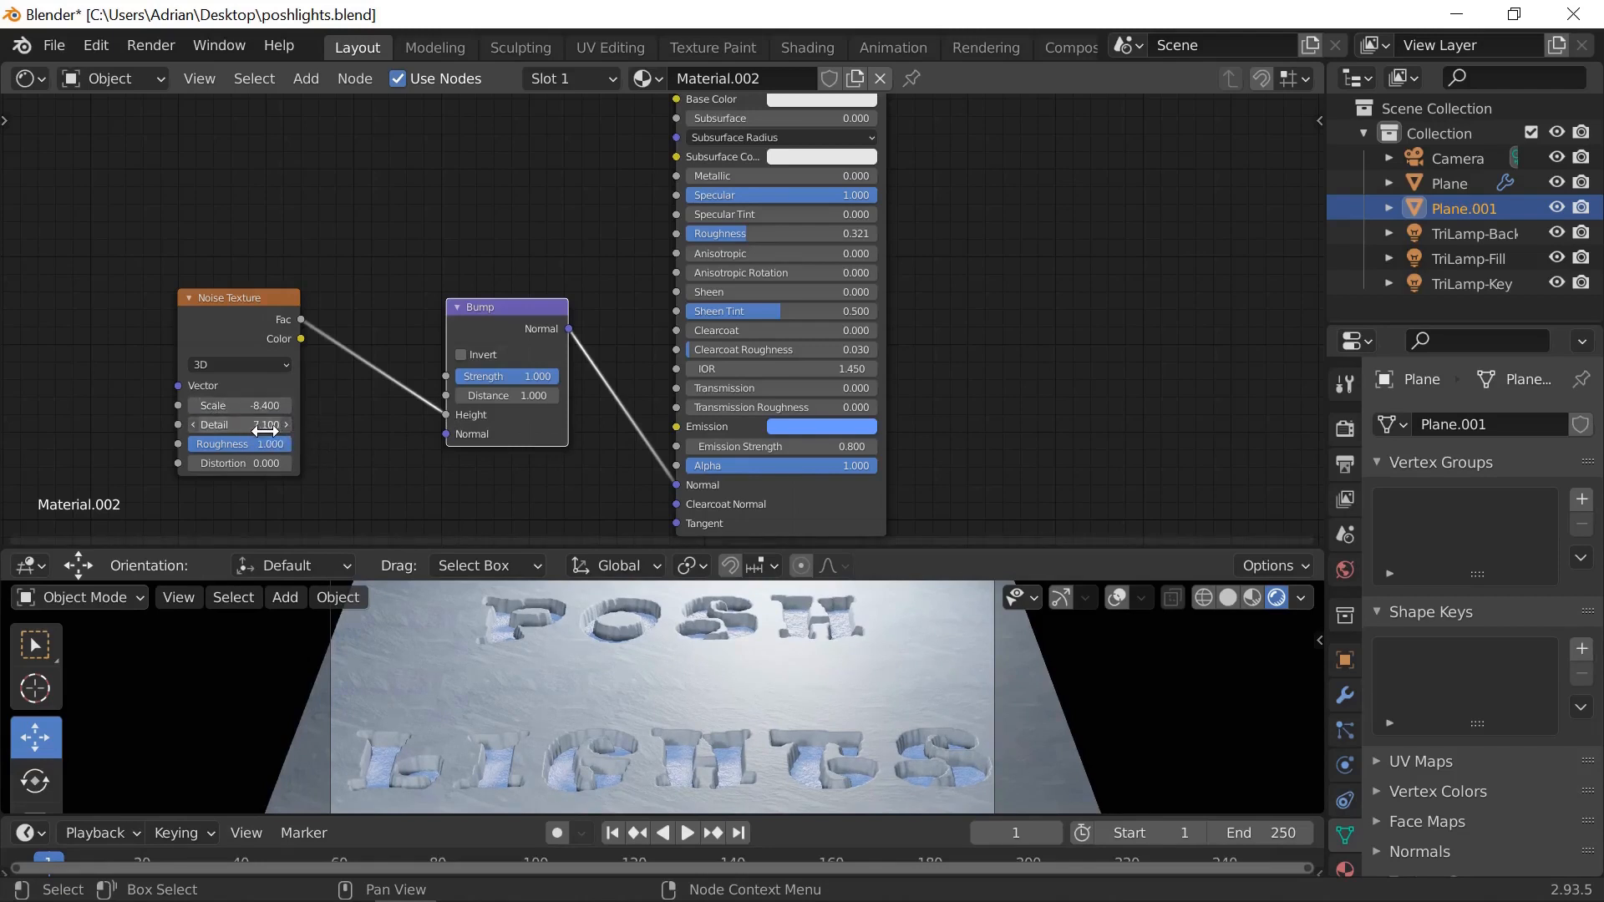
mouse_move(265, 431)
mouse_down()
mouse_move(289, 430)
mouse_move(257, 430)
mouse_up()
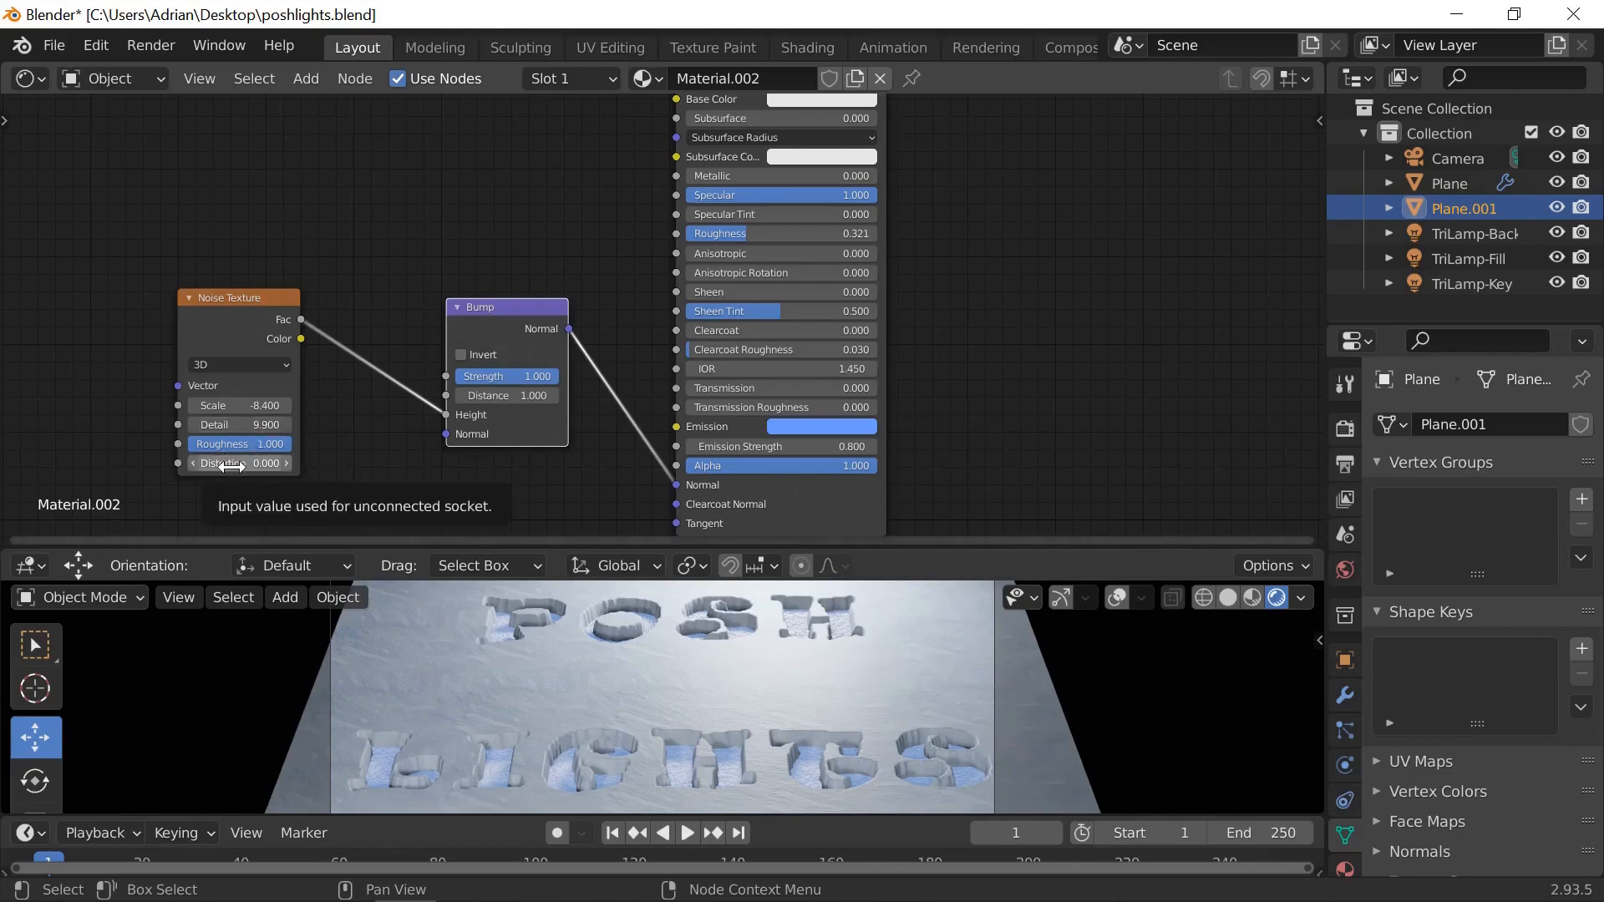
Step: Set the Noise Texture's Distortion to 6.200 in Plane.001's material
drag(231, 466, 297, 477)
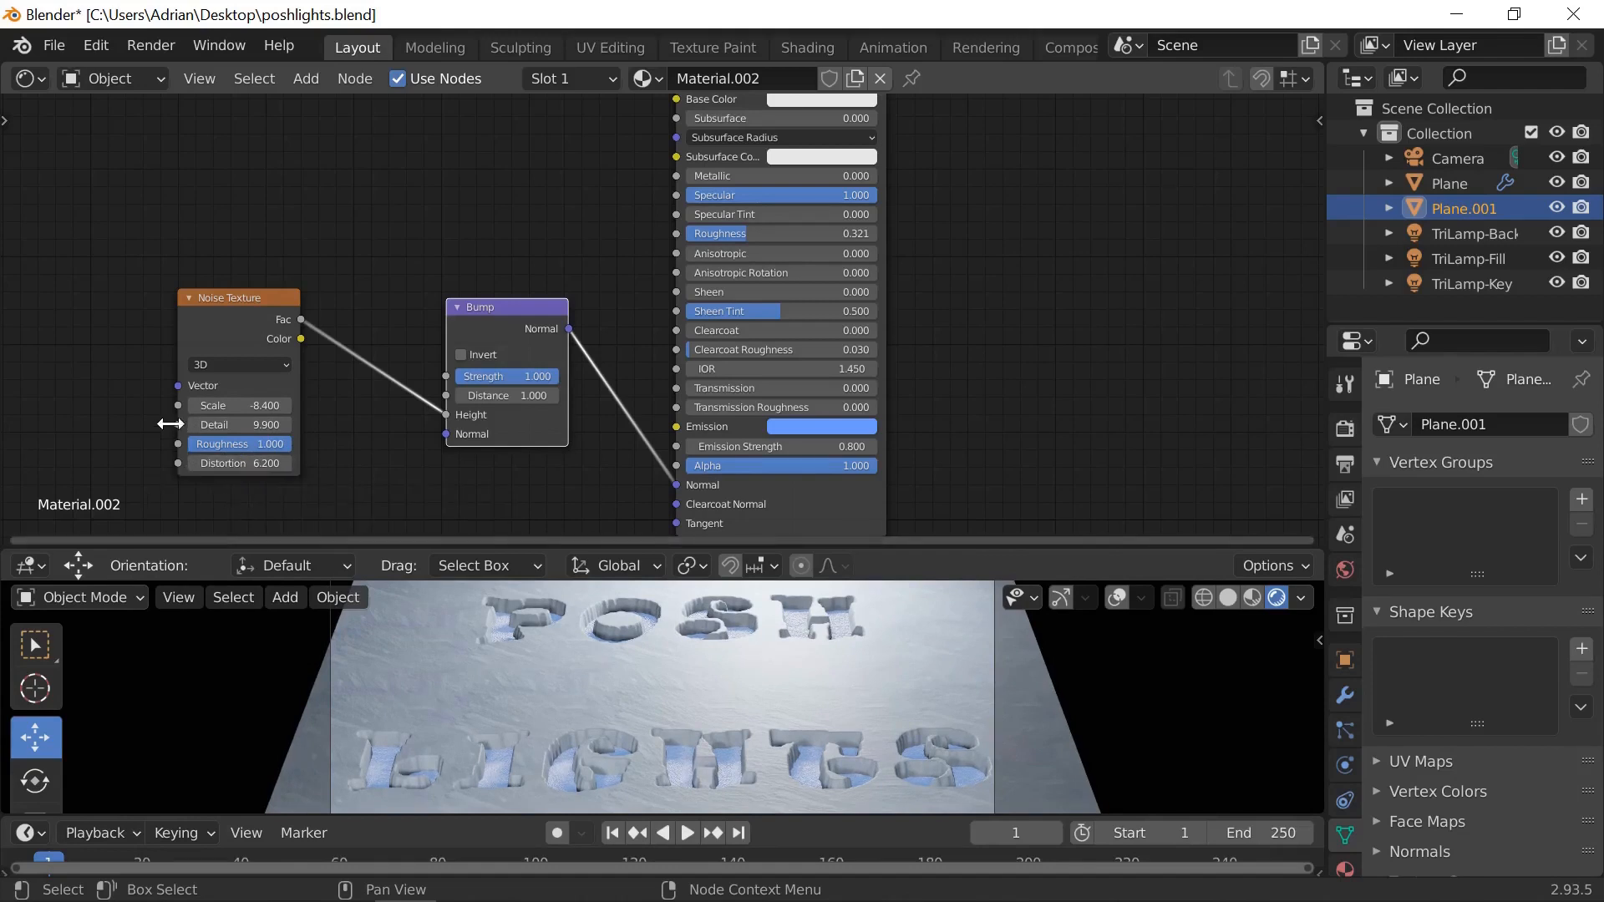
click(305, 79)
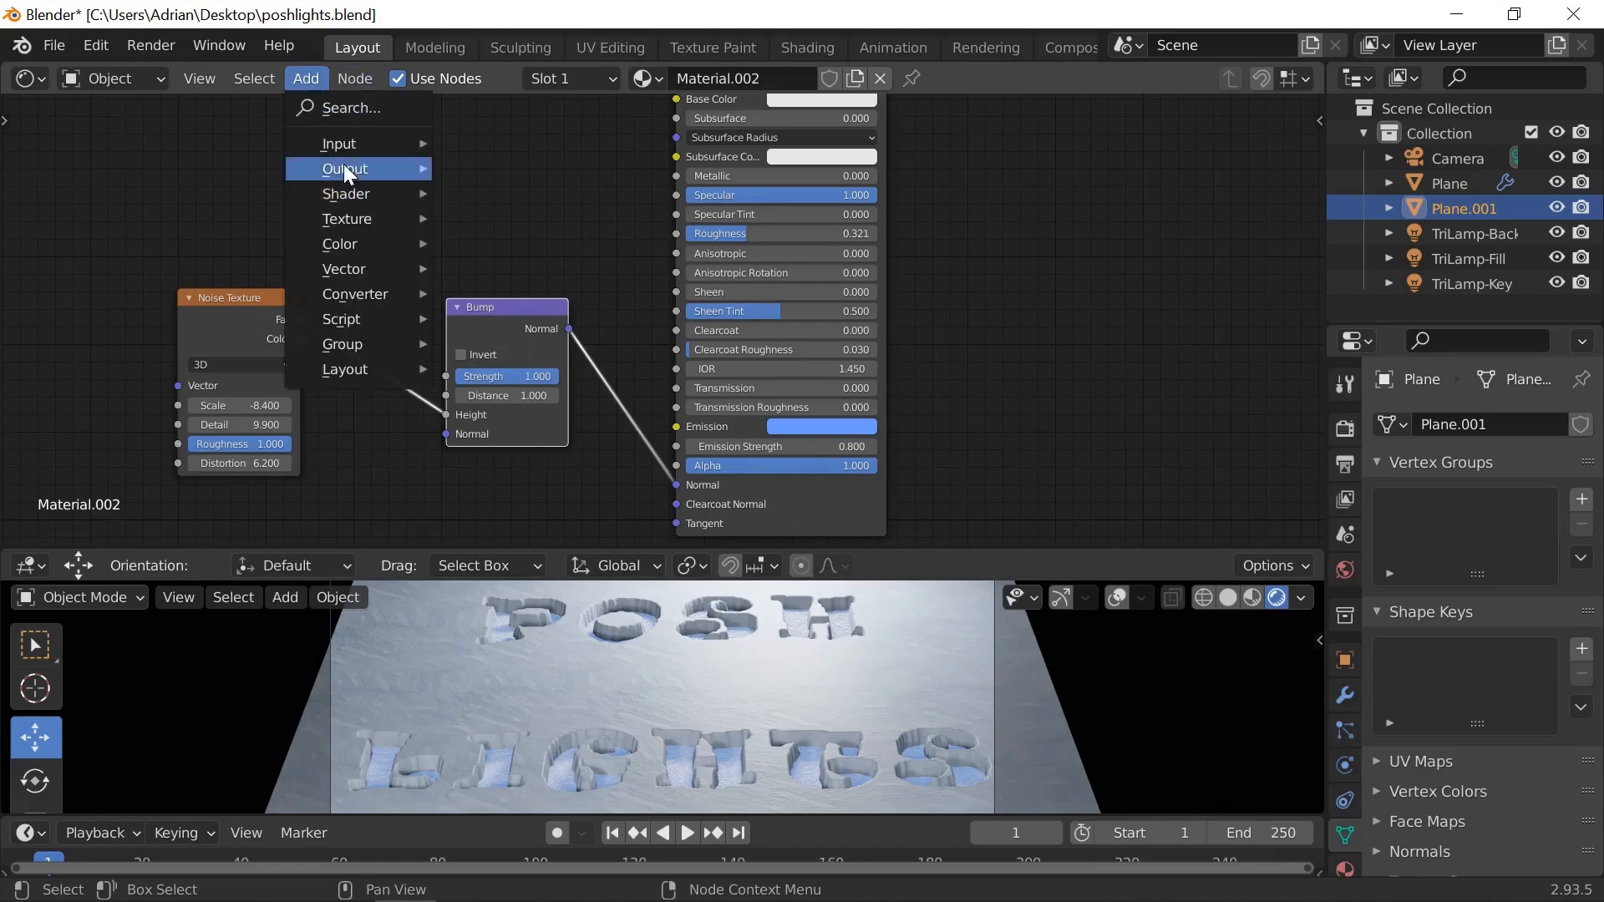
mouse_move(344, 142)
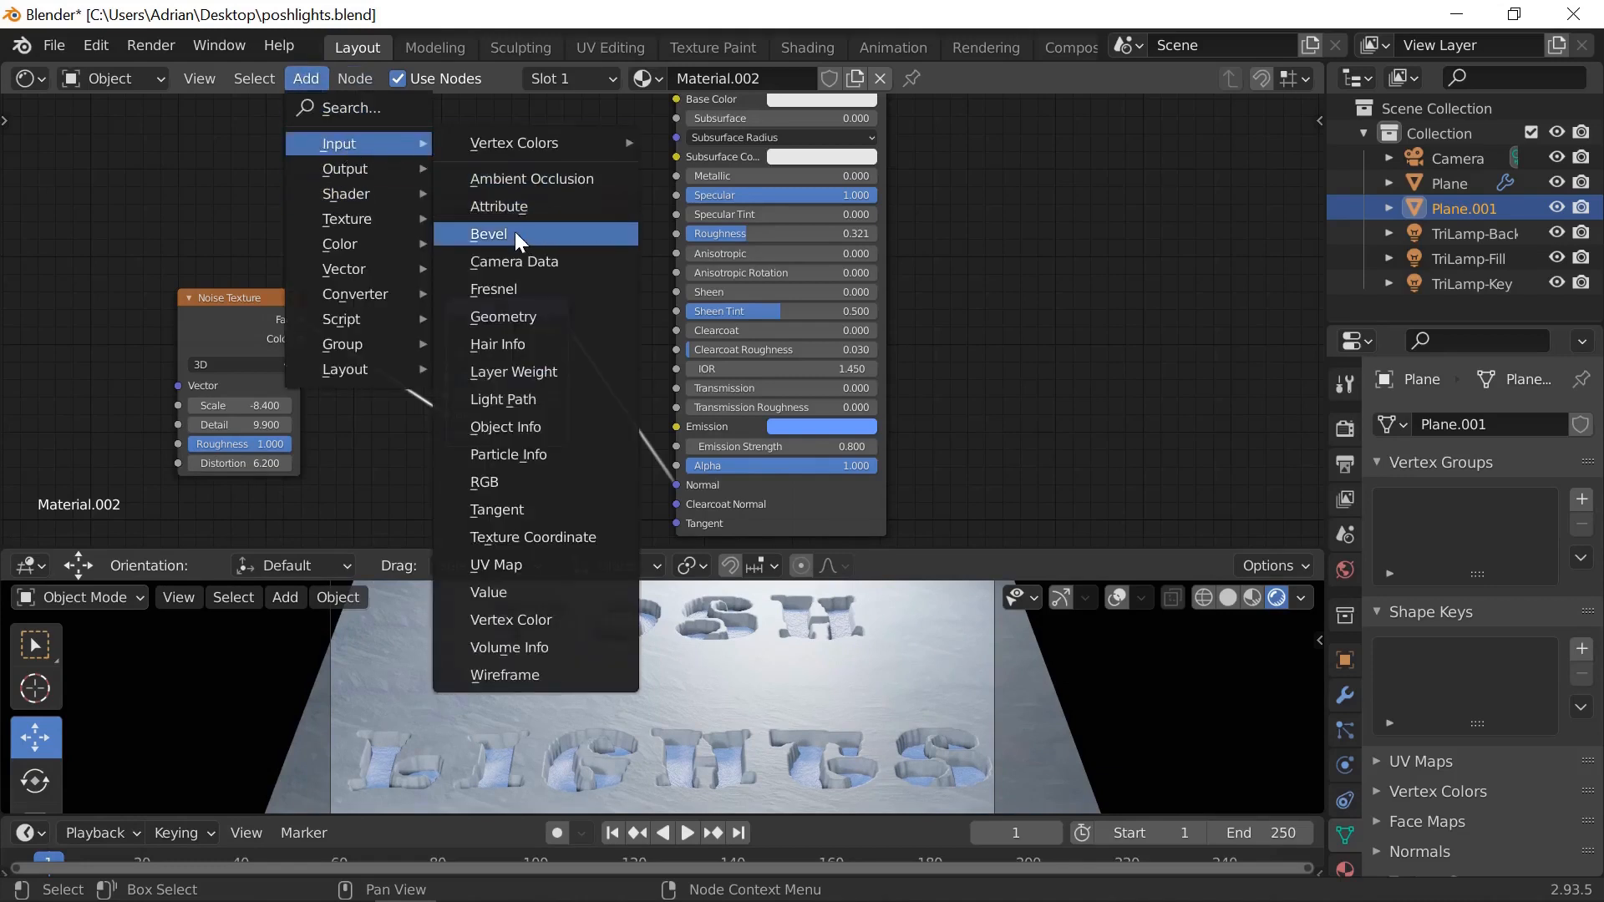
click(507, 205)
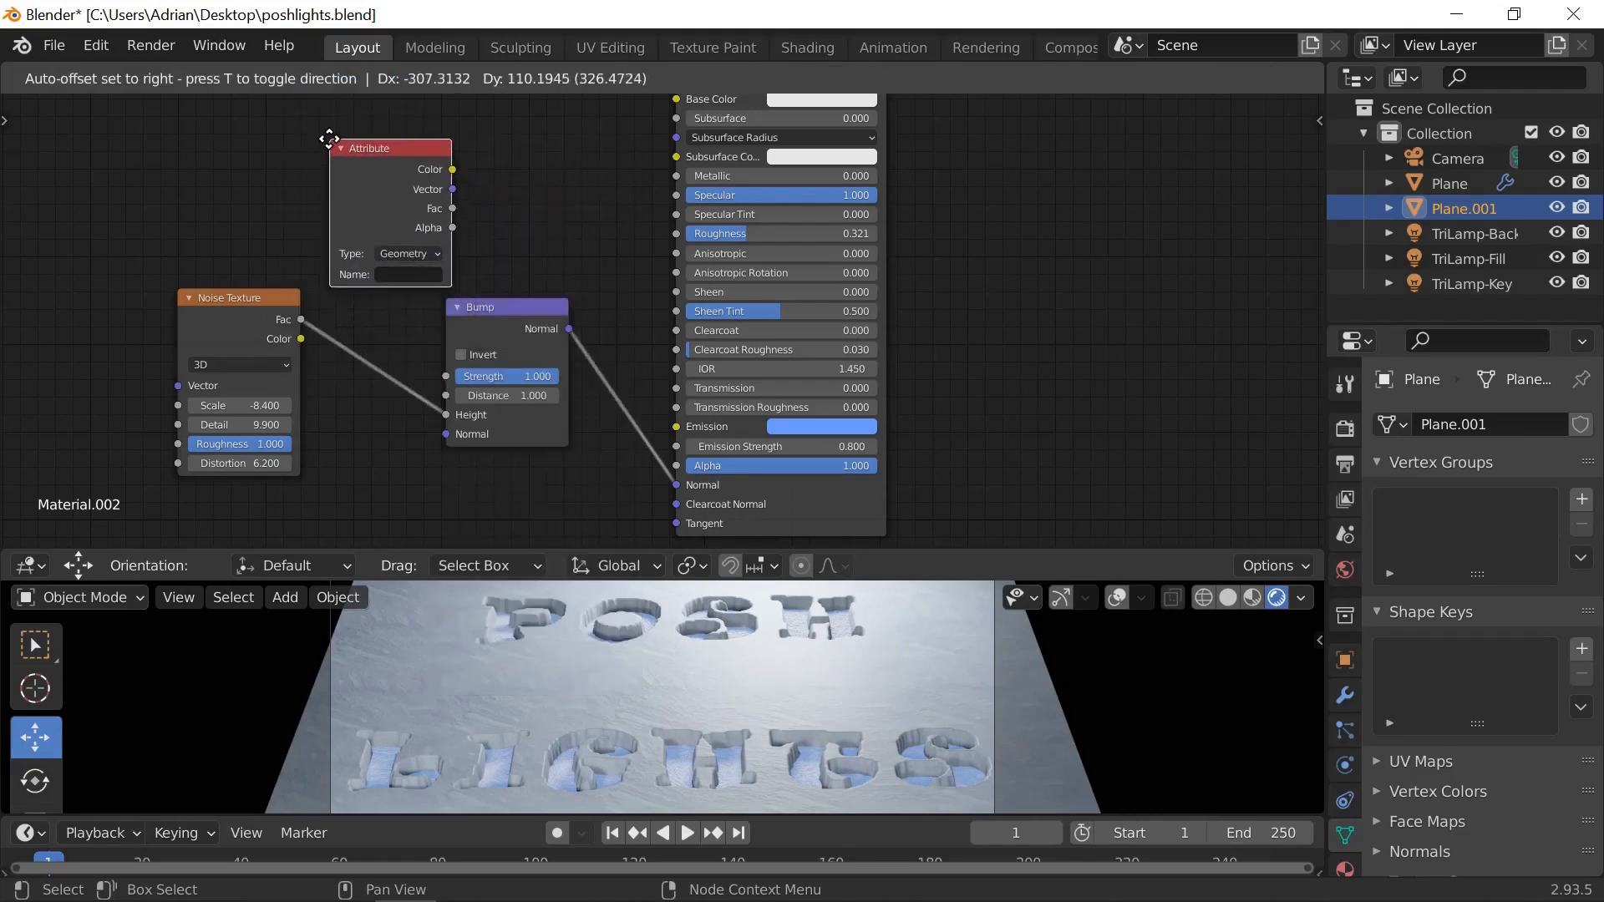
click(329, 137)
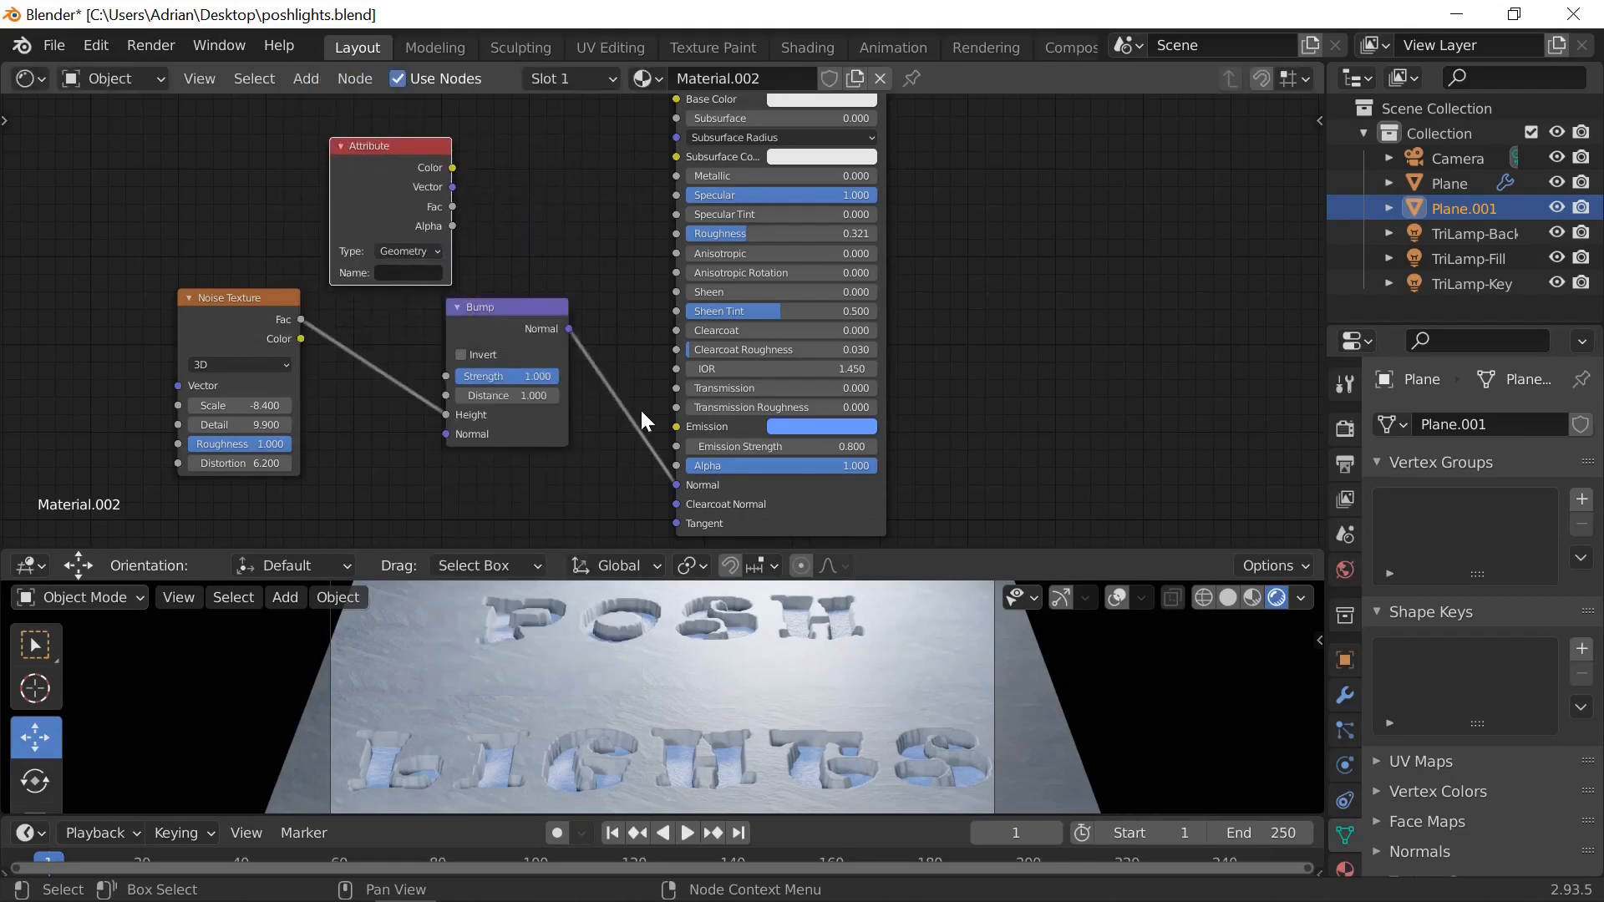
key(x)
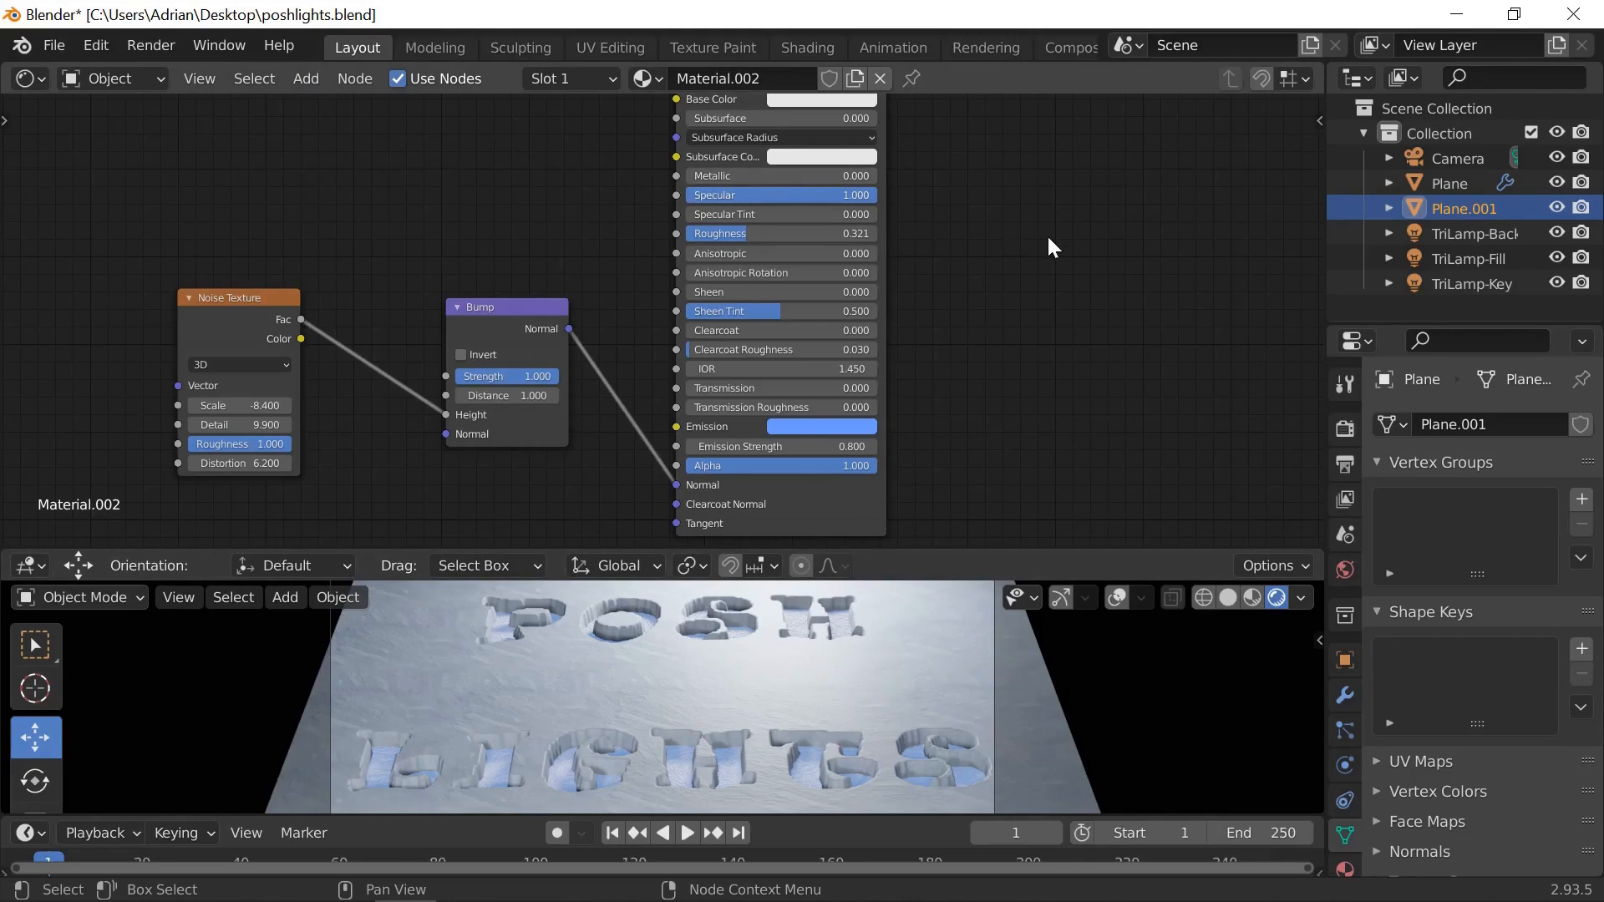
Step: Move the Material Output node lower, to the right of the Principled BSDF node and near its upper half
middle_drag(1049, 247, 1042, 349)
drag(1039, 155, 1112, 326)
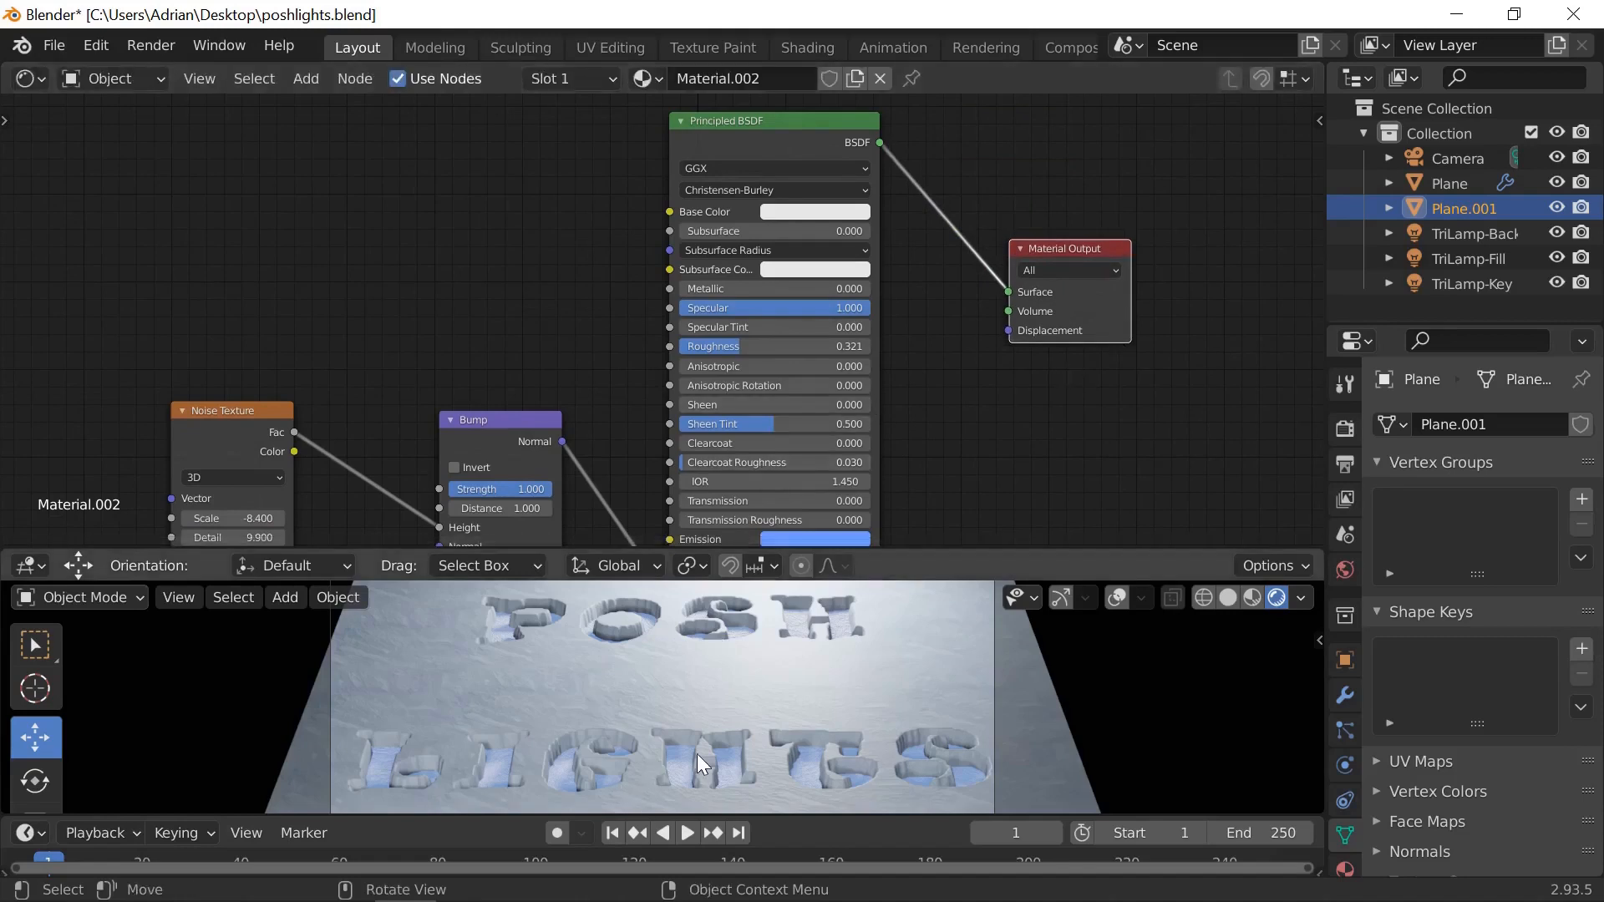